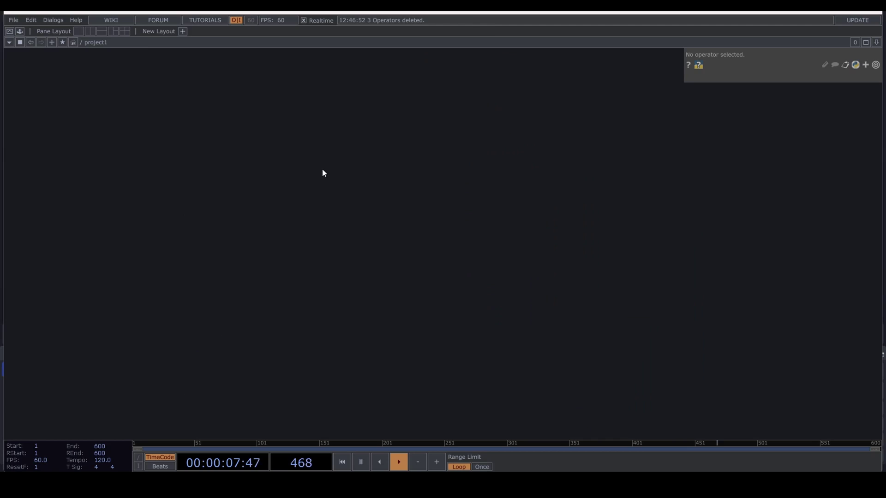
Add a Keyboard In CHOP to the empty project1 network.
key("Tab")
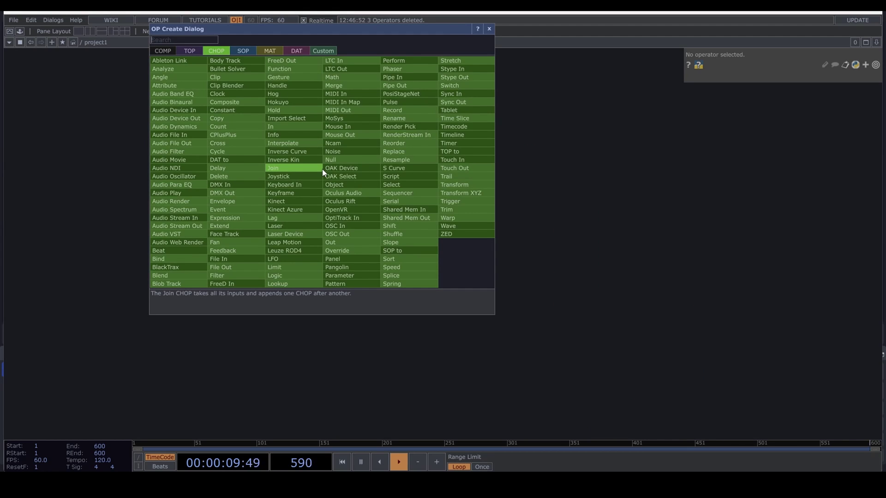
type("key")
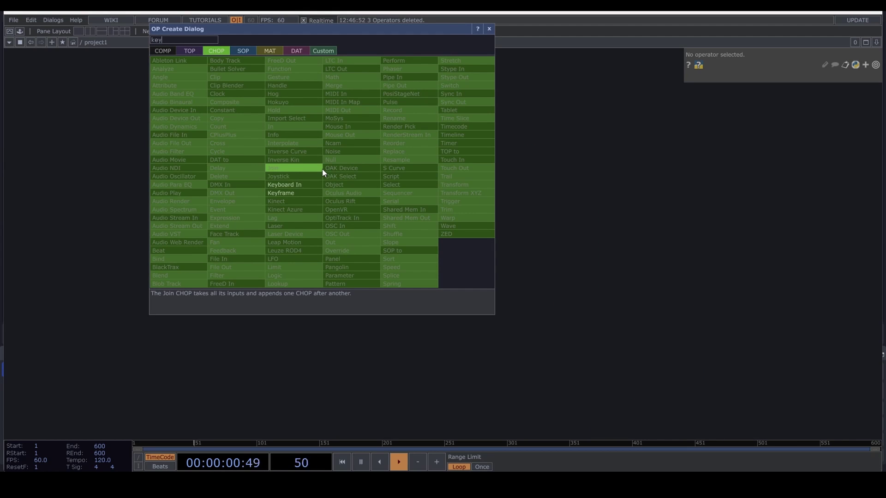
left_click(297, 186)
left_click(327, 118)
left_click_drag(389, 135, 387, 179)
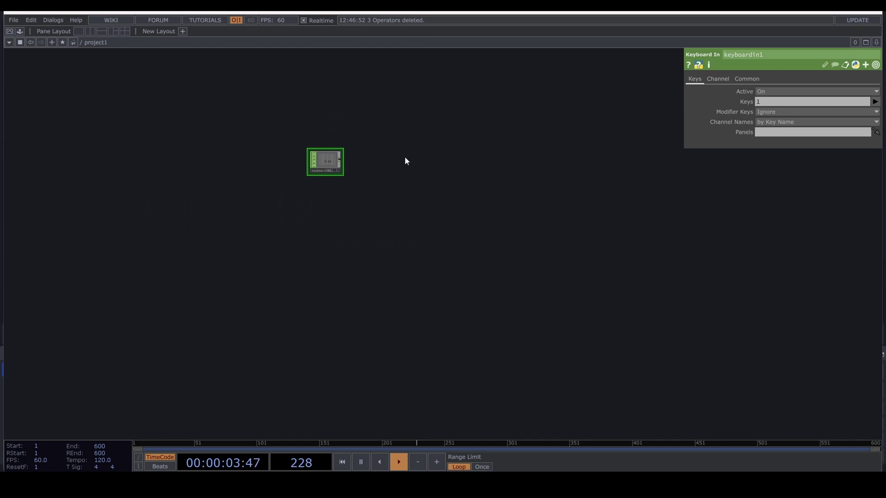
Set the Keyboard In CHOP's Keys parameter to 2 and test that key.
left_click(779, 103)
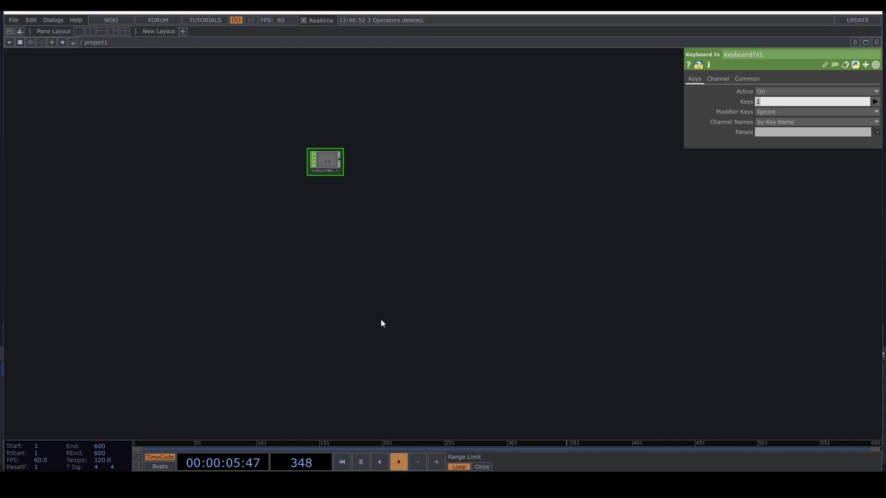
type("2")
key("Return")
left_click_drag(369, 271, 306, 317)
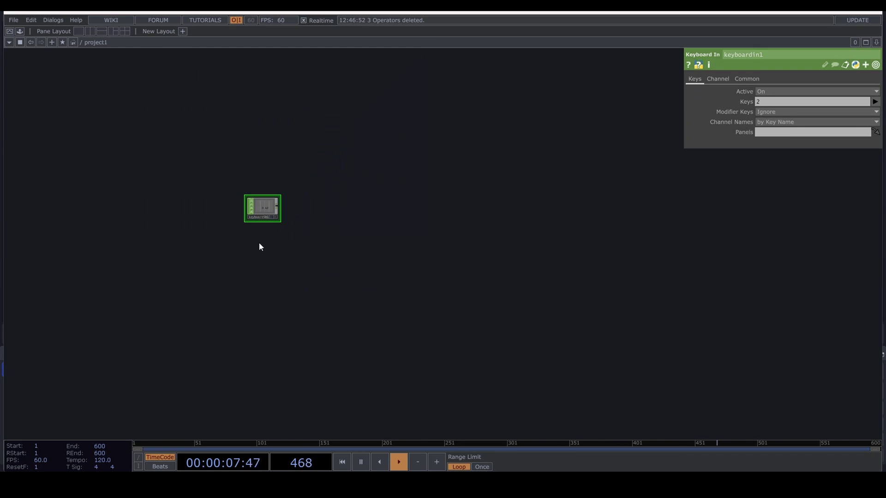
key("2")
scroll(259, 242, "up", 3)
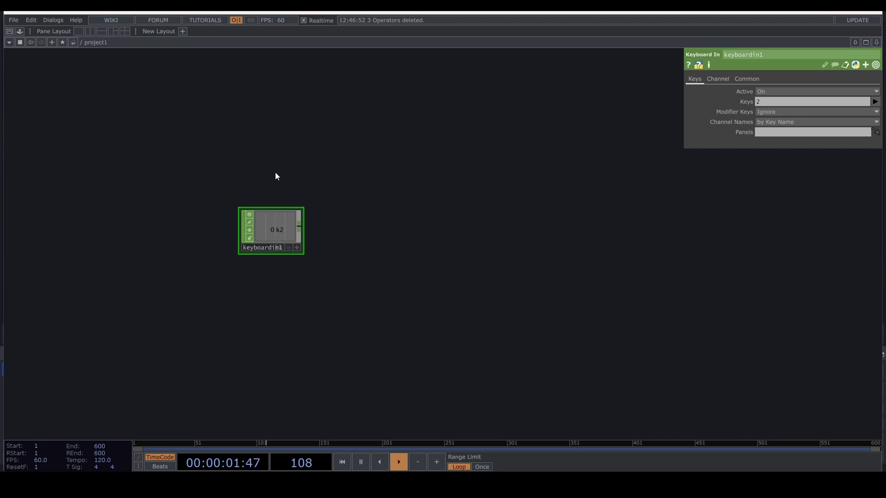
Add a Noise CHOP directly above the Keyboard In CHOP and turn its Time Slice on.
key("Tab")
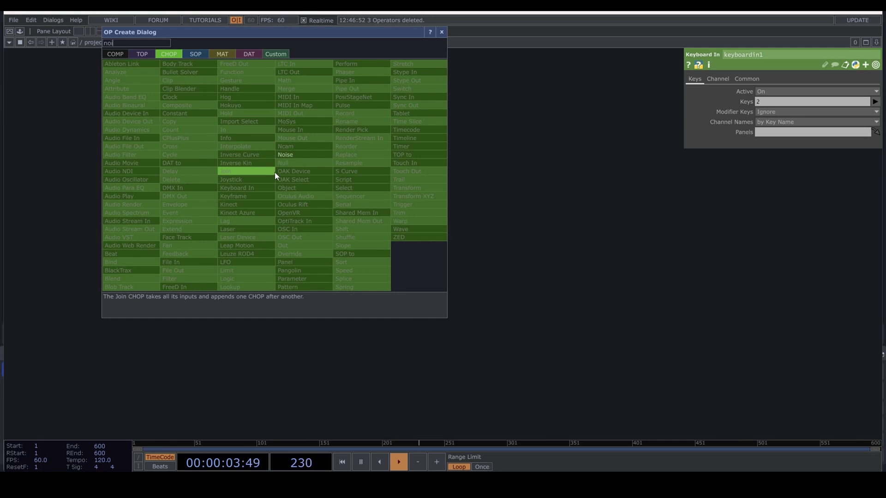
type("noi")
key("Return")
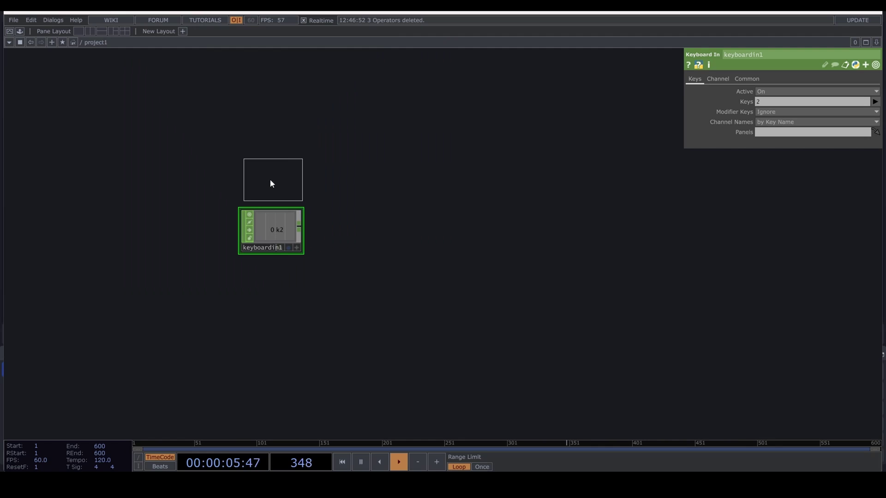
left_click(269, 181)
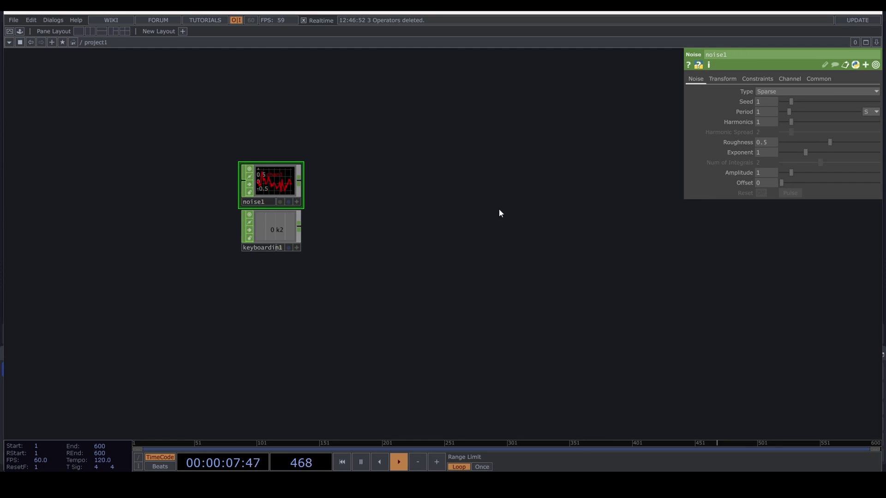
left_click(821, 81)
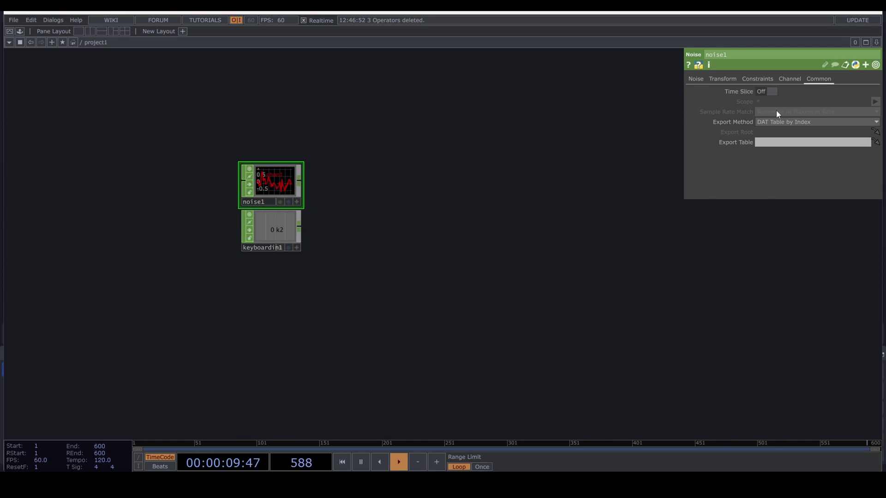
left_click(769, 92)
left_click_drag(582, 261, 530, 268)
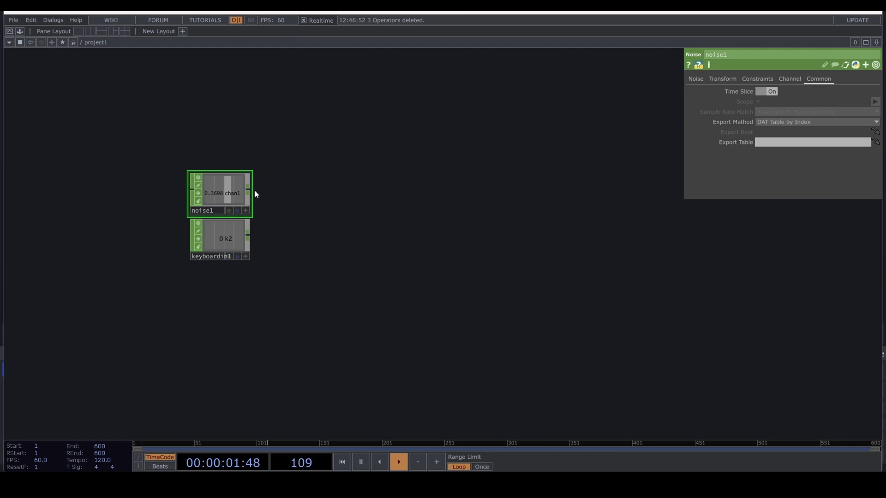
Add a Hold CHOP with the Noise as its first input and the Keyboard In as its second.
left_click(248, 193)
left_click(286, 205)
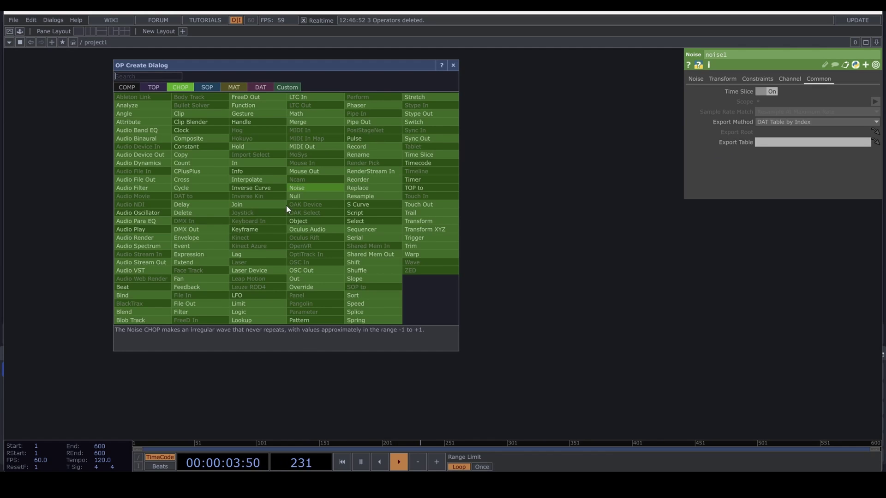
type("hold")
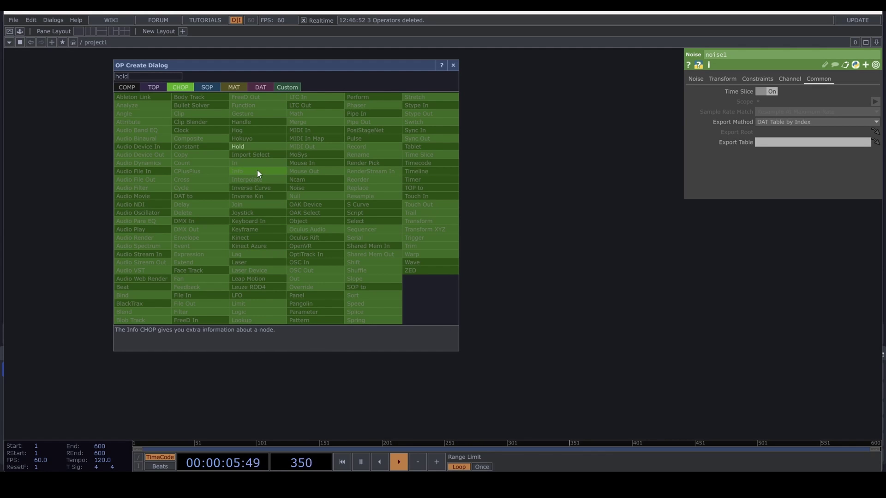
left_click(256, 147)
left_click(299, 218)
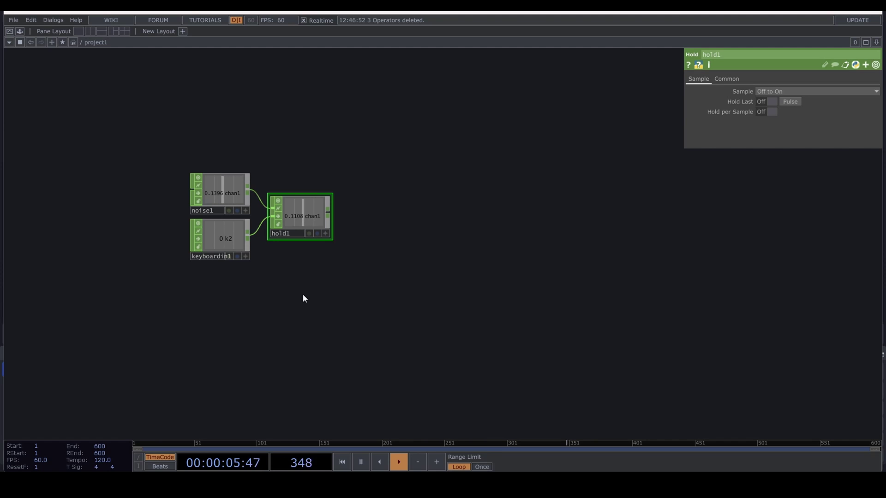
Set the Noise CHOP's Period to 0.1.
left_click(231, 187)
left_click(697, 79)
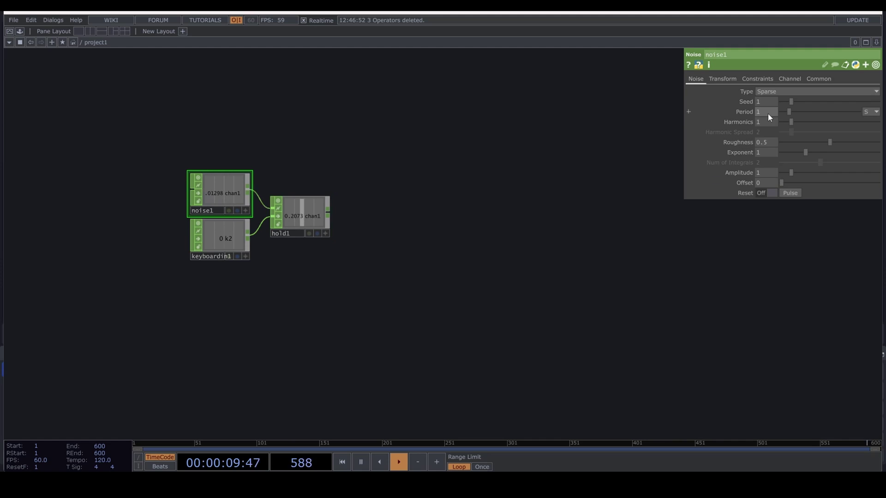
mouse_move(768, 113)
middle_mouse_down()
mouse_move(756, 102)
mouse_move(765, 99)
middle_mouse_up()
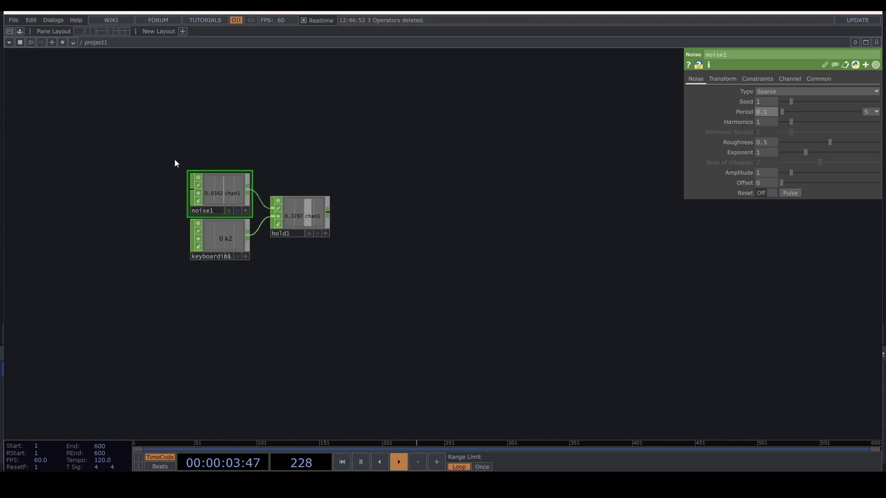
Turn off the node viewers of the Noise and Keyboard In CHOPs.
left_click_drag(245, 251, 249, 258)
left_click(199, 177)
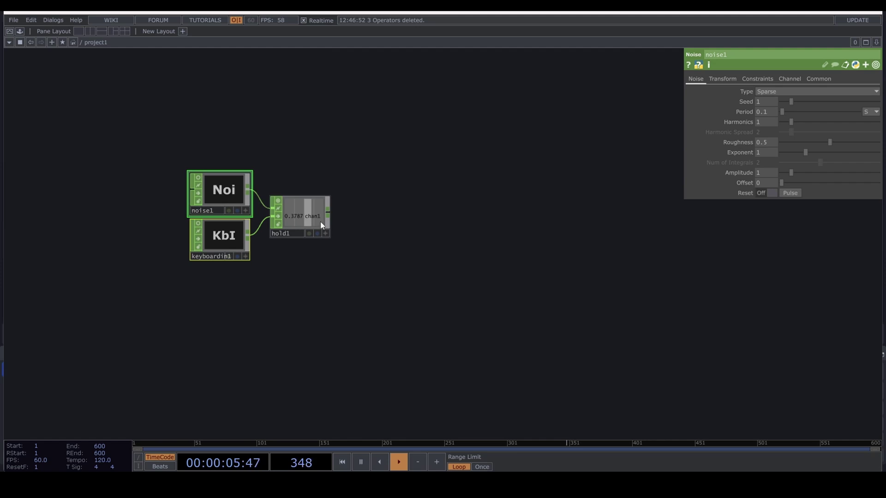
left_click(327, 212)
key("Escape")
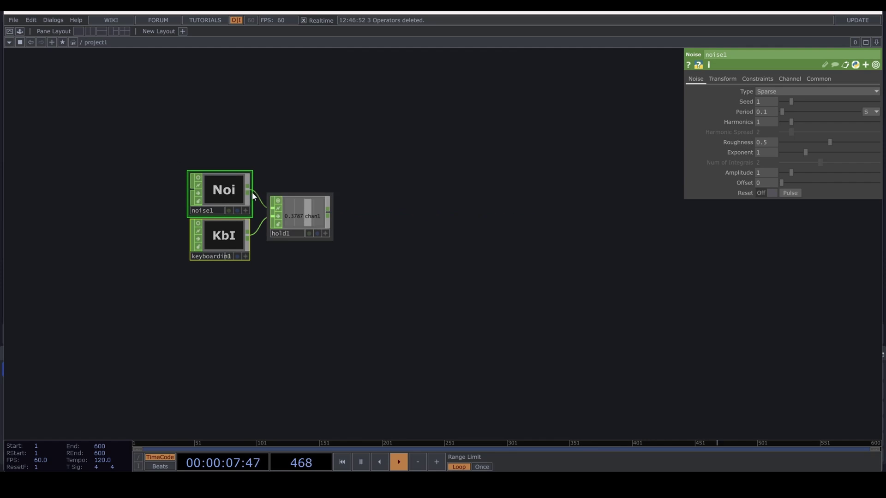
Set the Noise CHOP's Channel Names to rx ry rz.
left_click(789, 78)
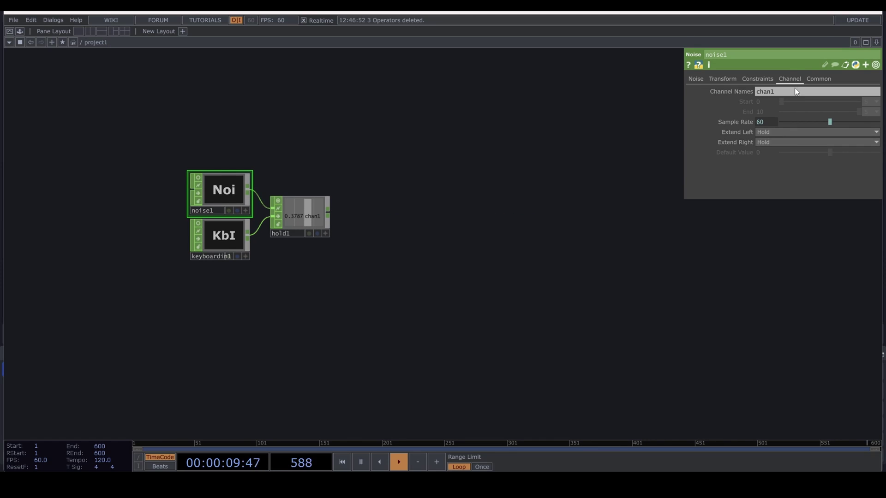
left_click(794, 90)
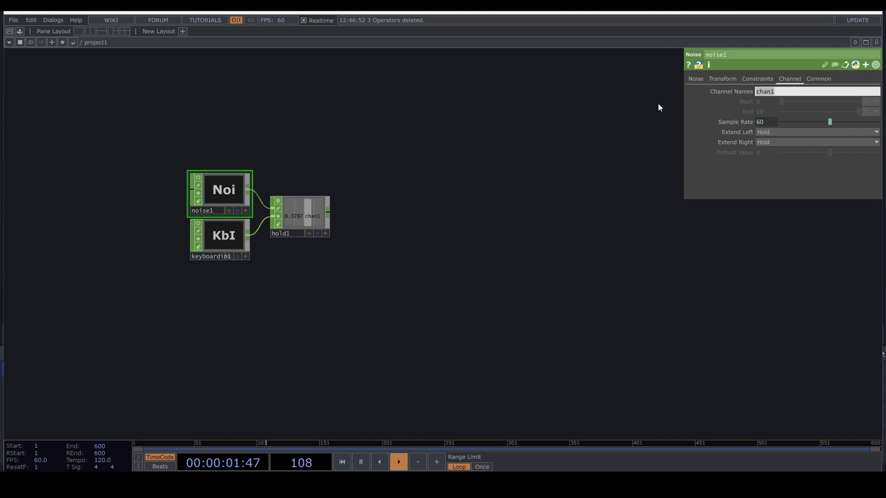
type("rx ry rz")
key("Return")
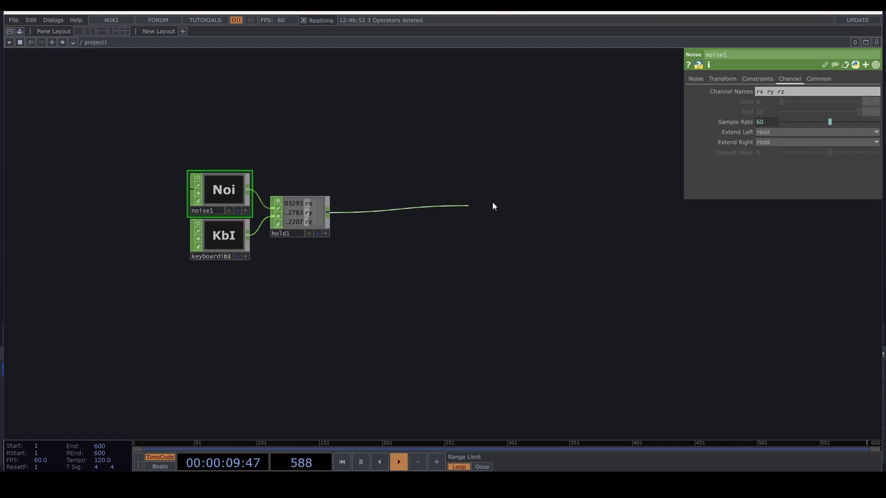
Connect a Null CHOP to the Hold's output and move it farther downstream to leave room between them.
left_click(563, 167)
type("nul")
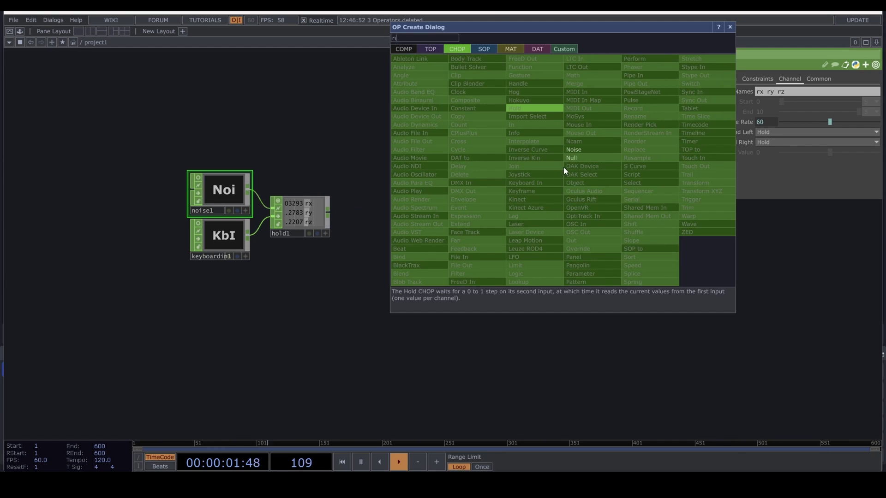
left_click(577, 158)
left_click(566, 213)
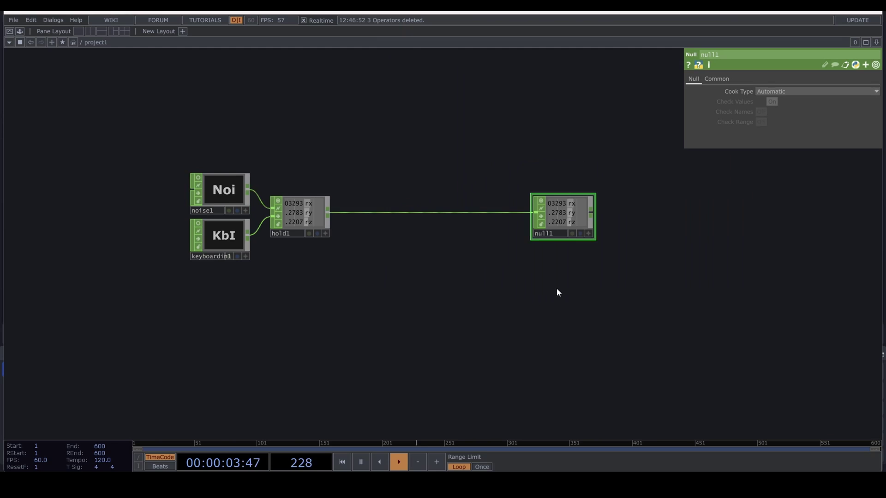
left_click_drag(557, 288, 466, 338)
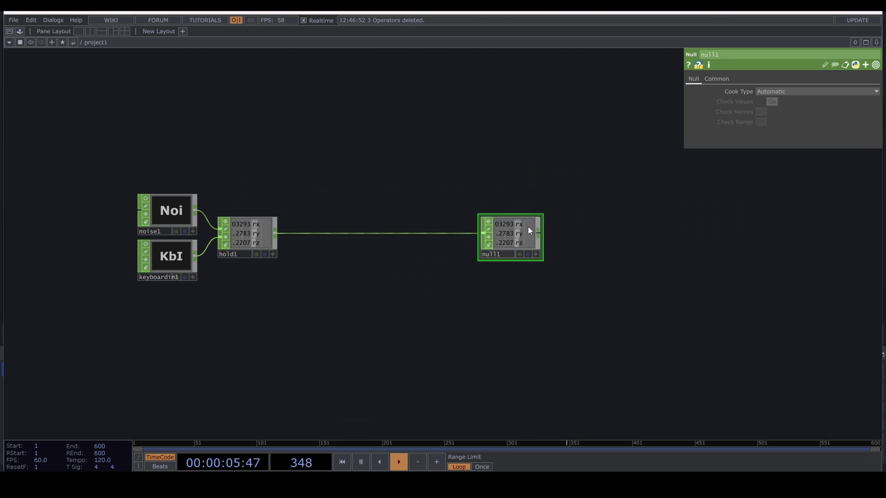
left_click_drag(531, 229, 711, 237)
left_click_drag(643, 277, 455, 226)
scroll(469, 255, "down", 3)
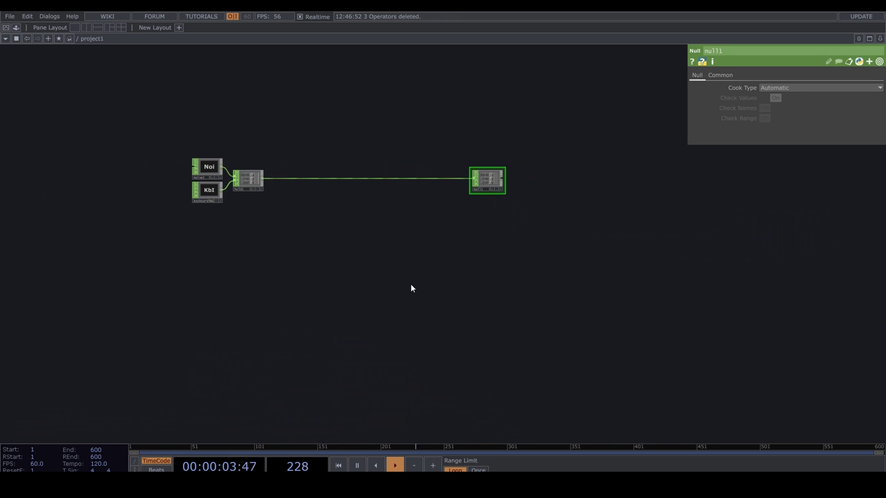
Add the pointGenerator component from the PointClouds palette below the Hold and Null CHOP chain.
key("alt+l")
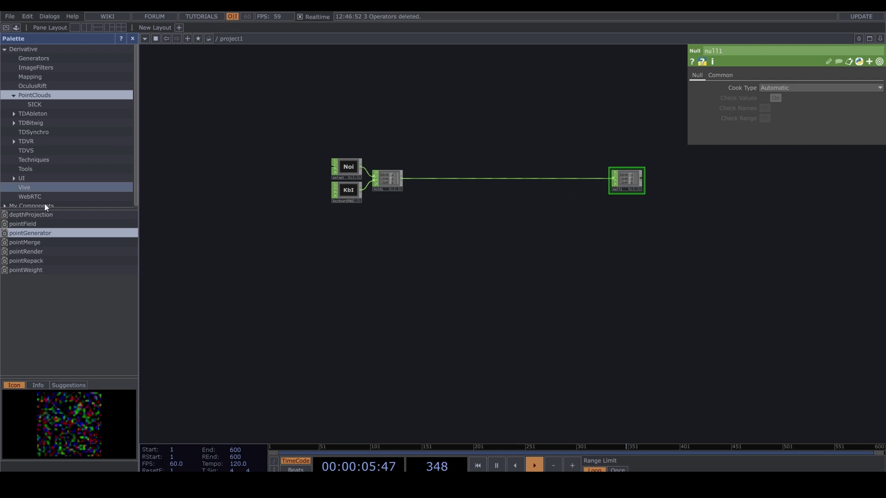
left_click_drag(40, 233, 408, 281)
left_click_drag(415, 328, 417, 318)
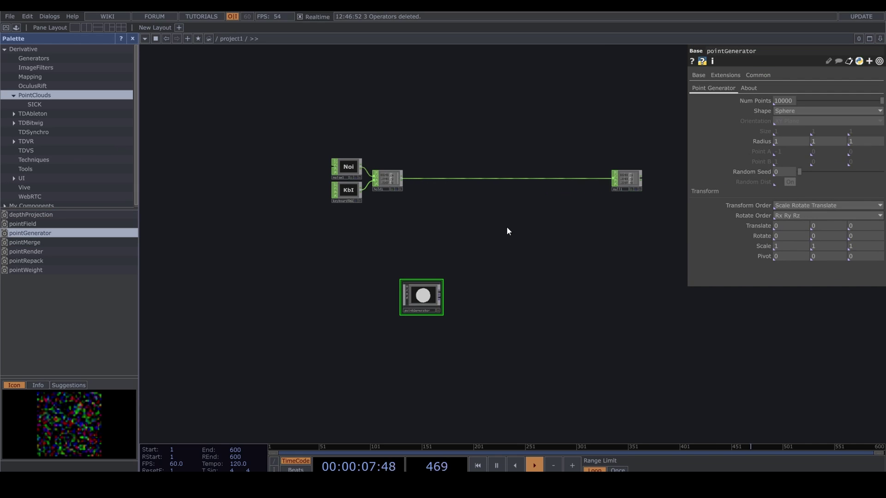
Set the pointGenerator's Shape to Box and its Num Points to 100000.
left_click(796, 114)
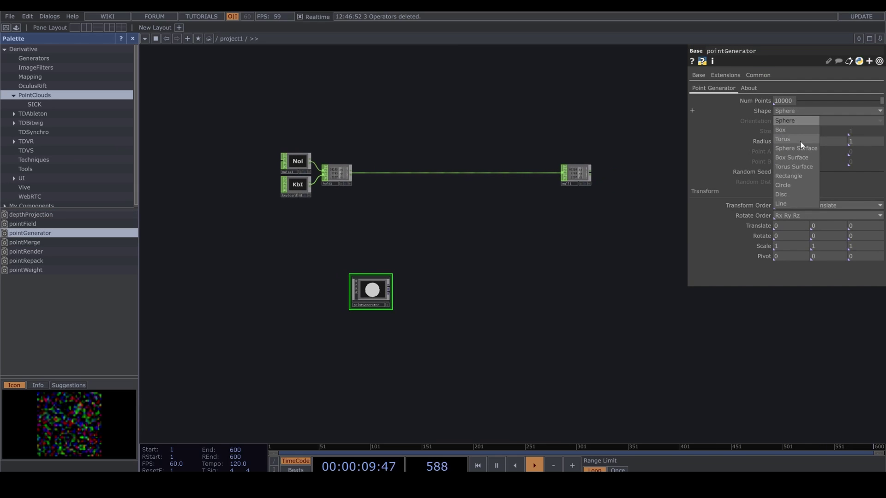
left_click(797, 131)
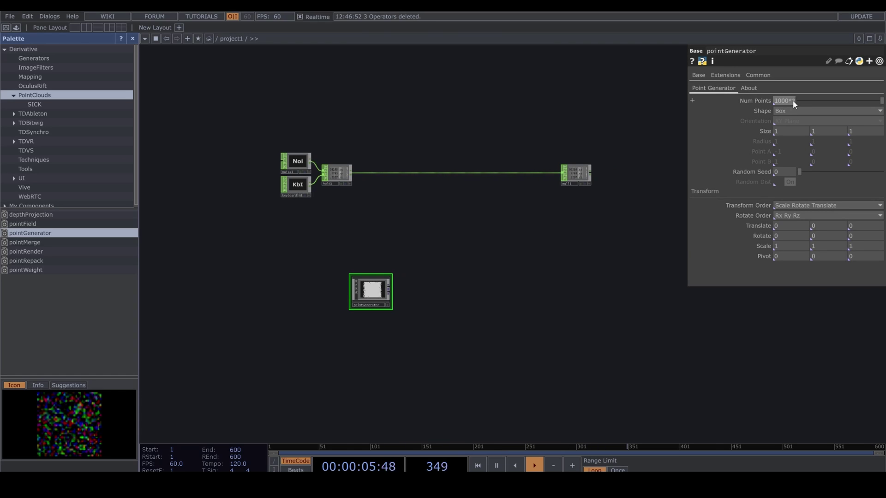
key("Return")
scroll(456, 300, "up", 2)
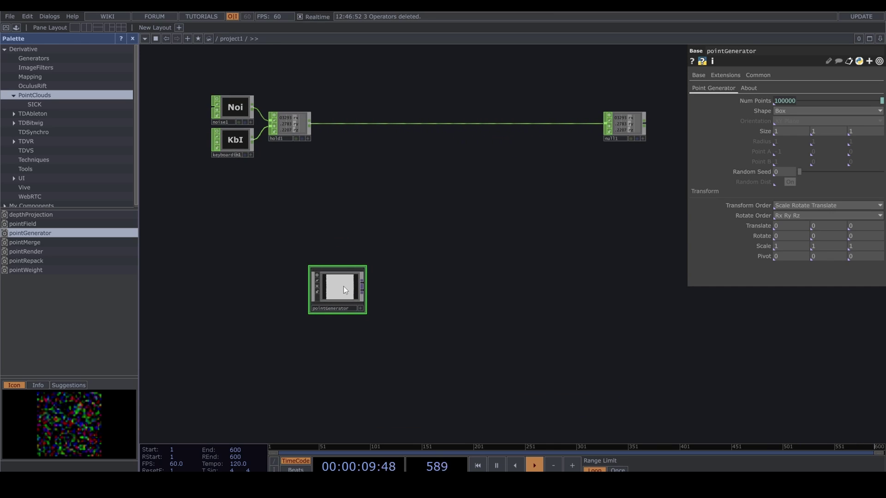
Connect a Null TOP to the pointGenerator's first output, placed well downstream of it.
left_click_drag(363, 283, 677, 284)
type("nul")
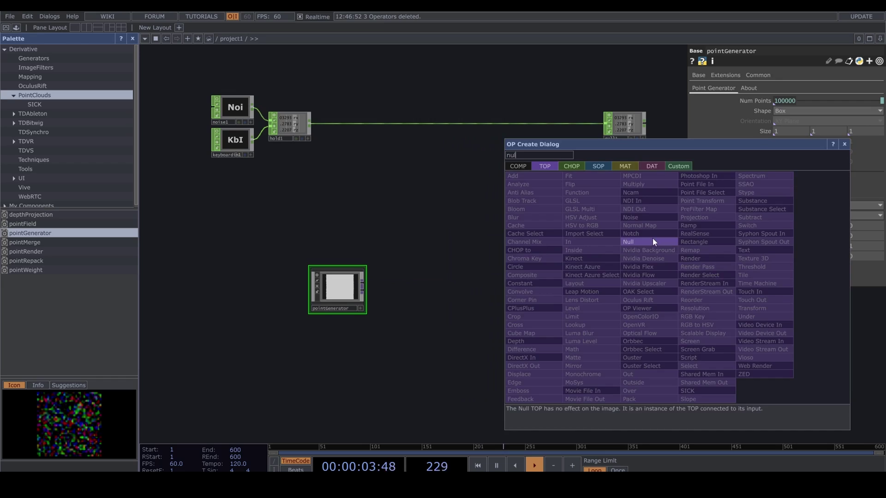
left_click(652, 240)
left_click(653, 286)
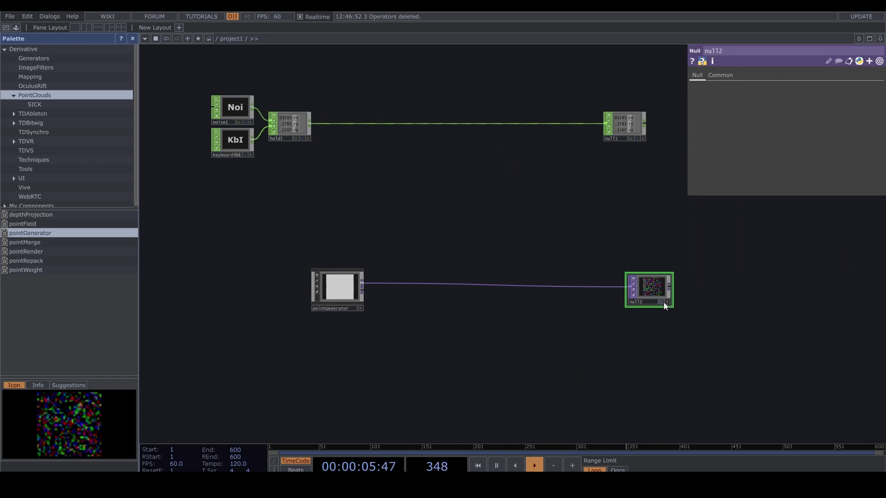
Display the Null TOP in the network background as a point cloud and move the pointGenerator farther upstream from it.
left_click(667, 302)
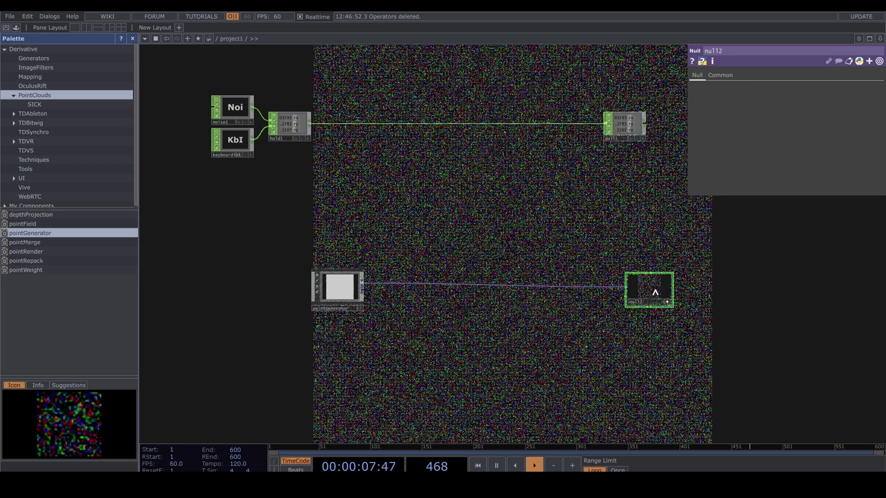
right_click(655, 292)
left_click(688, 300)
left_click_drag(516, 327, 658, 328)
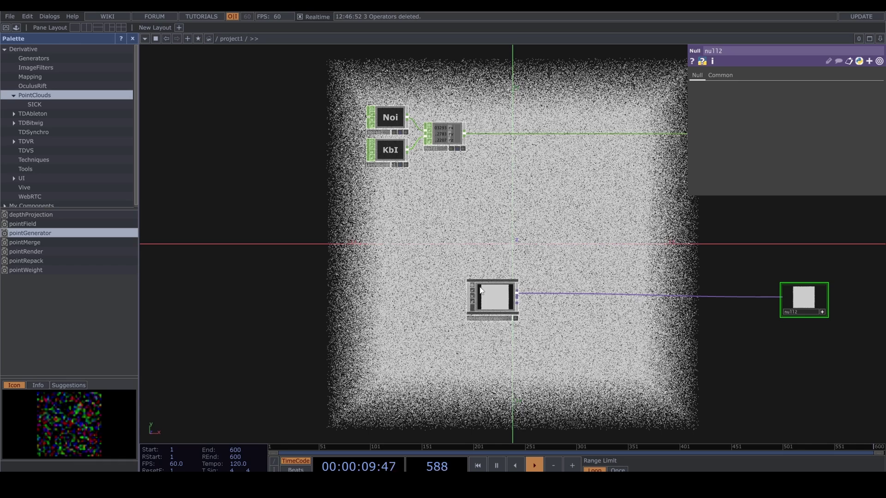
left_click_drag(481, 291, 431, 290)
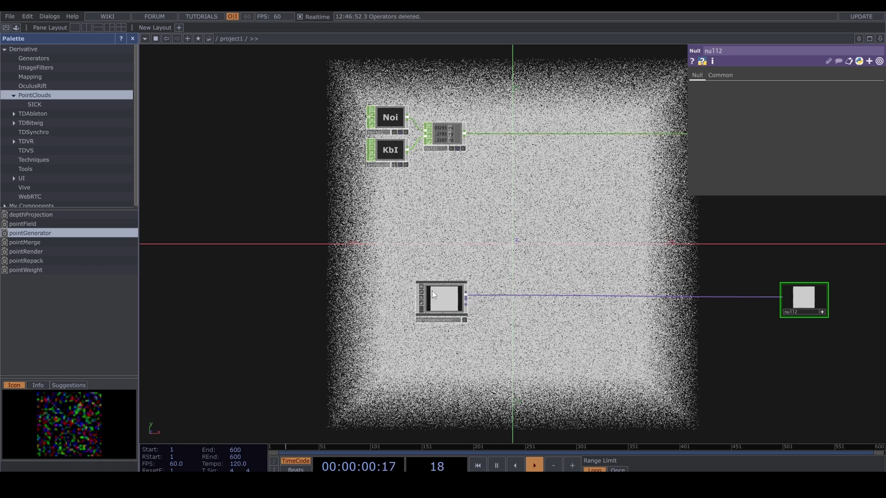
Set the pointGenerator's box Size to 0.5 on all three axes.
right_click(807, 301)
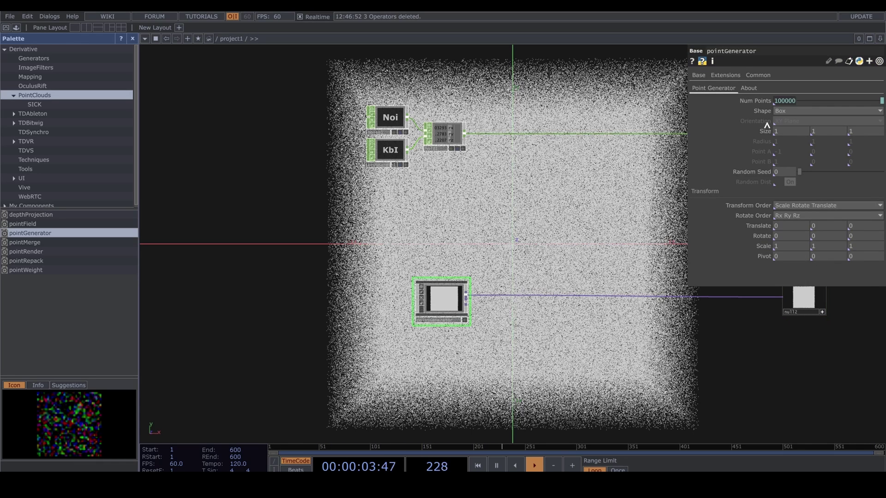
middle_click_drag(767, 131, 734, 122)
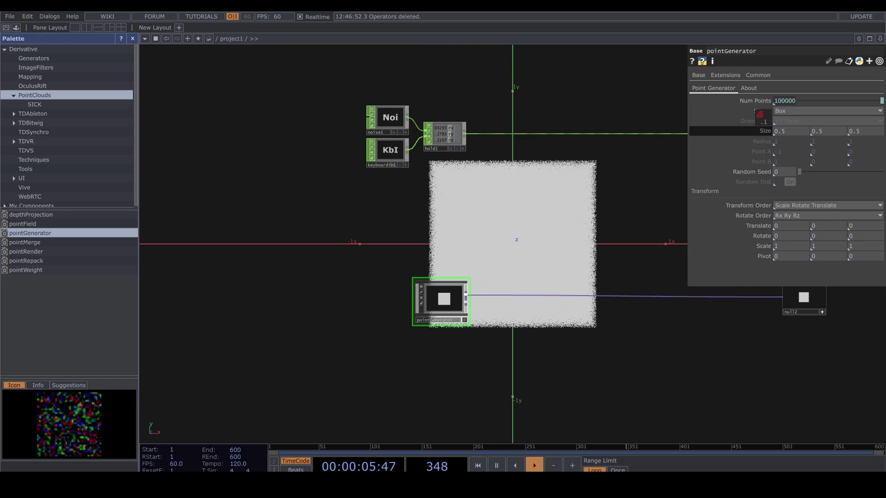
Insert a Math CHOP on the connection between the Hold CHOP and the Null CHOP.
left_click_drag(417, 243, 193, 251)
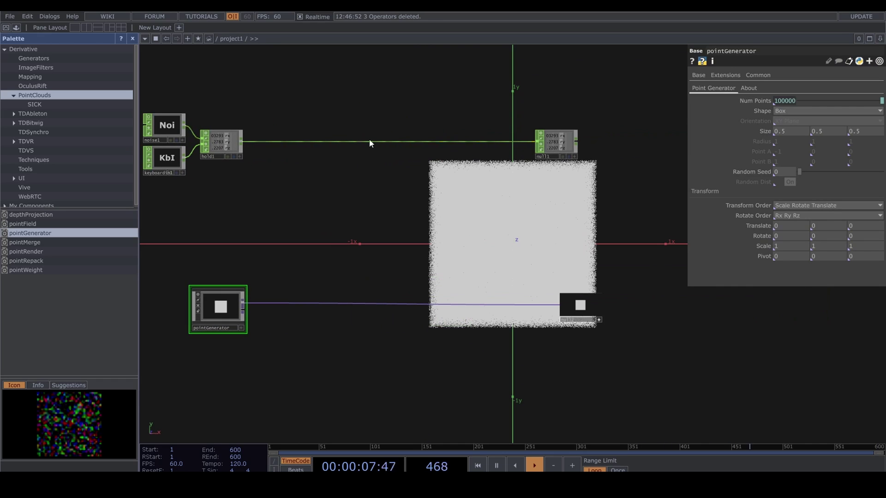
left_click_drag(404, 155, 409, 157)
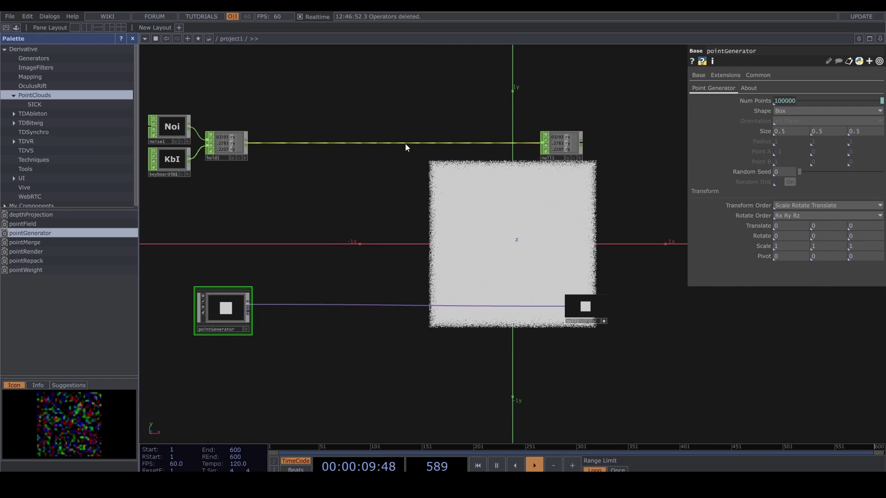
right_click(406, 144)
left_click(426, 137)
type("math")
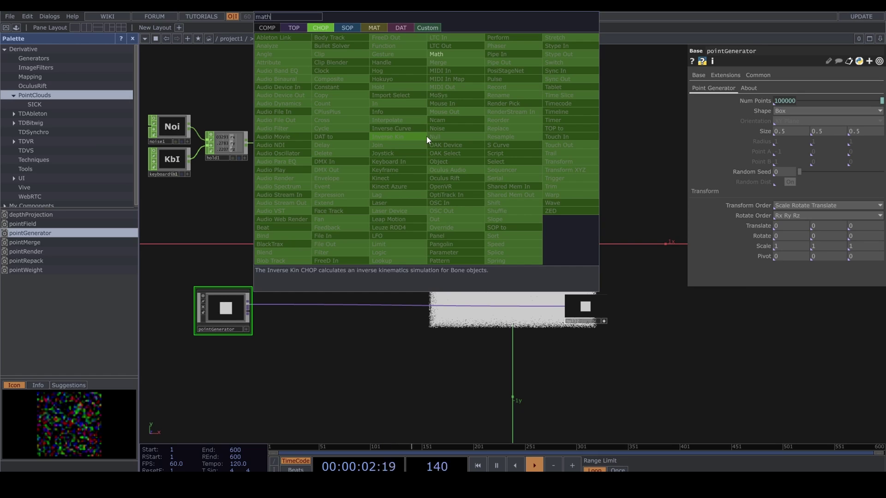
left_click(457, 54)
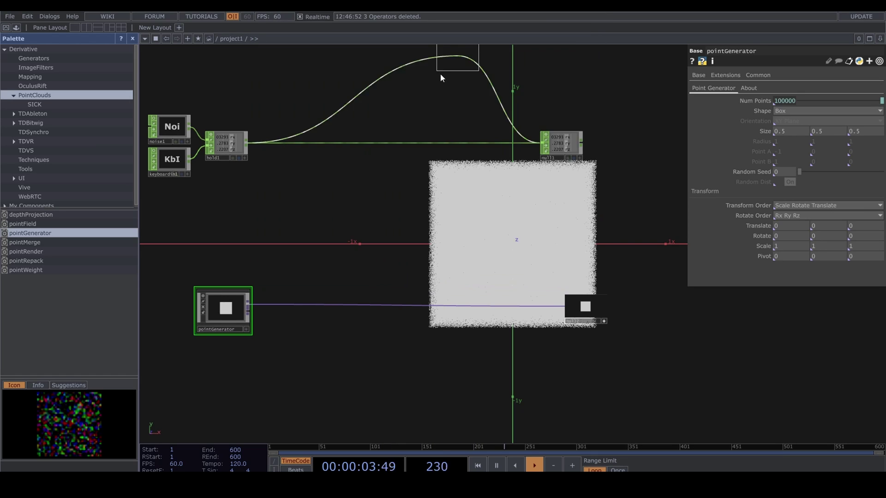
left_click(376, 147)
Insert a Speed CHOP on the connection between the Math CHOP and the Null CHOP.
right_click(444, 143)
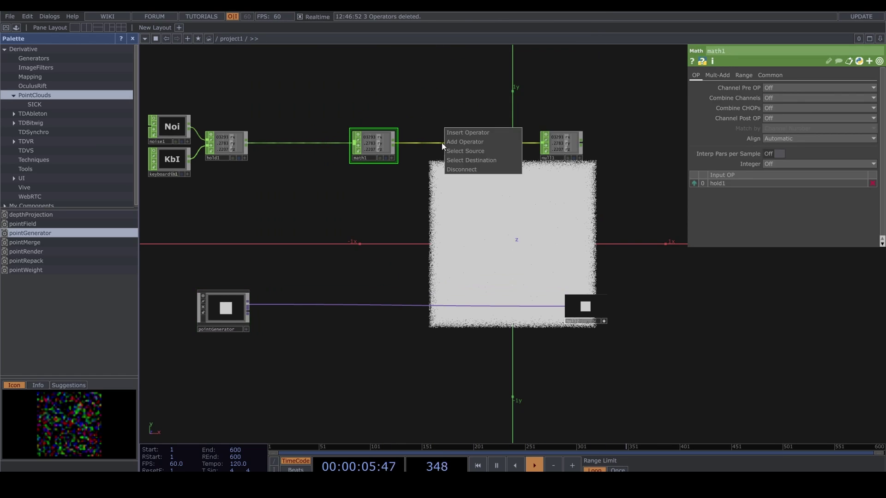
left_click(466, 134)
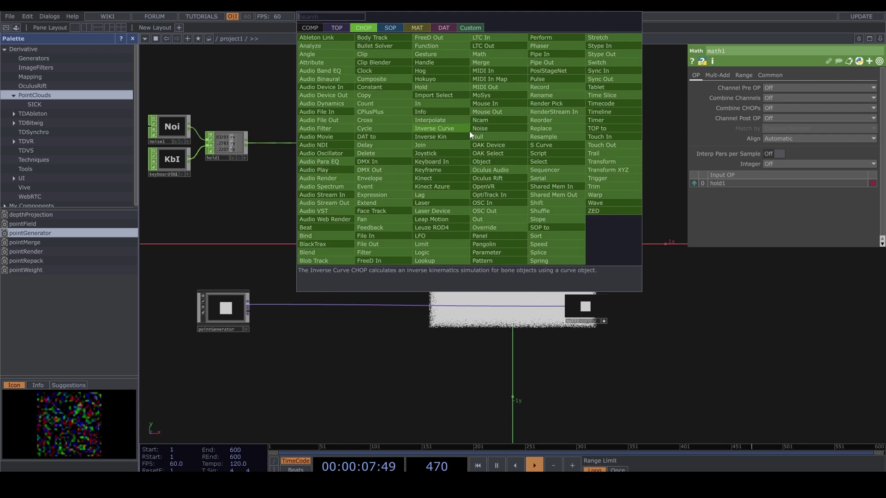
left_click(543, 245)
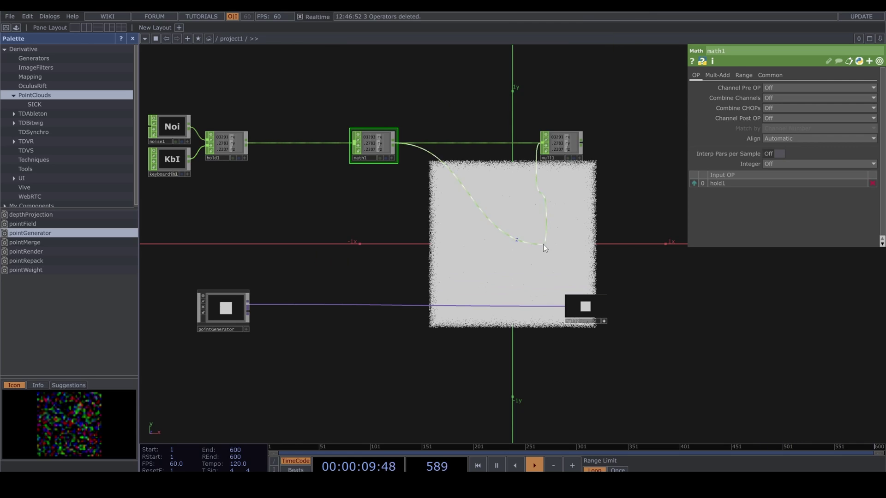
left_click(487, 144)
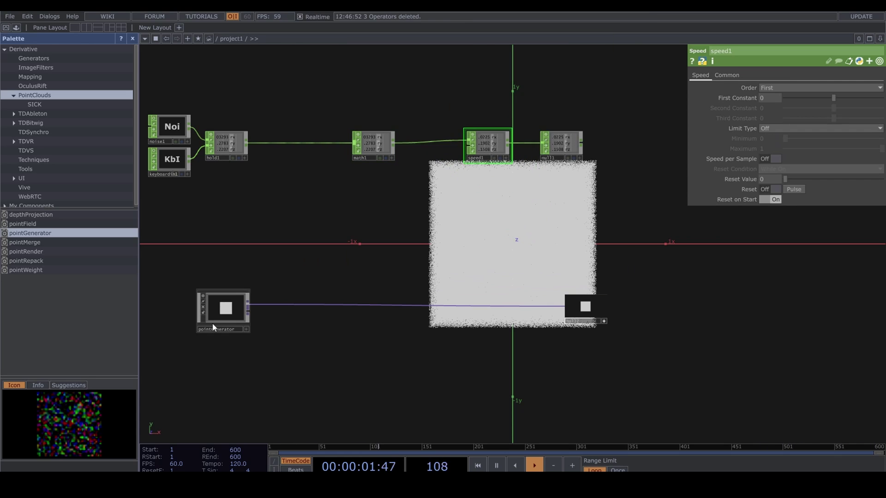
Link the Null CHOP's rx, ry and rz channels to the pointGenerator's Rotate X, Y and Z as CHOP references.
left_click(224, 307)
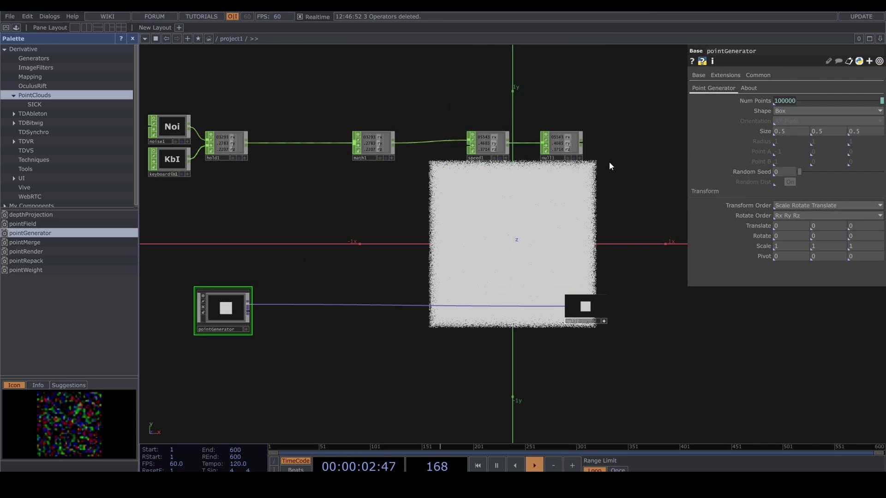
left_click(579, 158)
left_click_drag(567, 135, 792, 235)
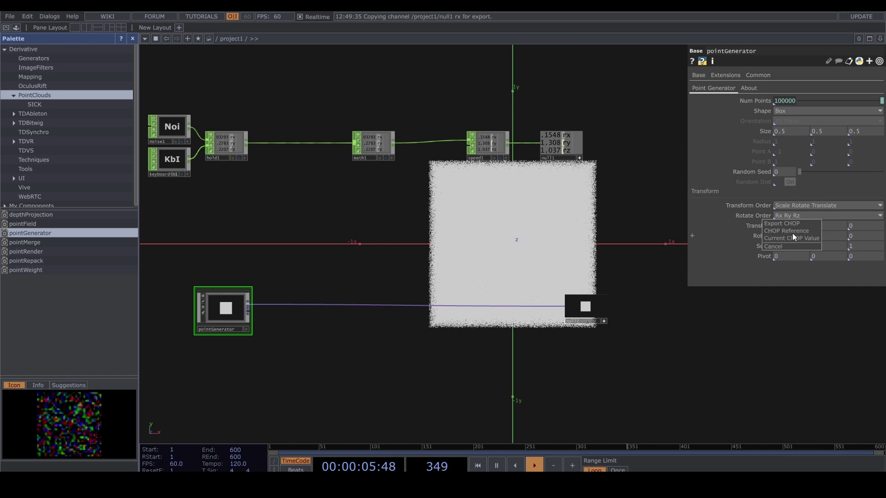
left_click(792, 231)
left_click_drag(564, 143, 830, 235)
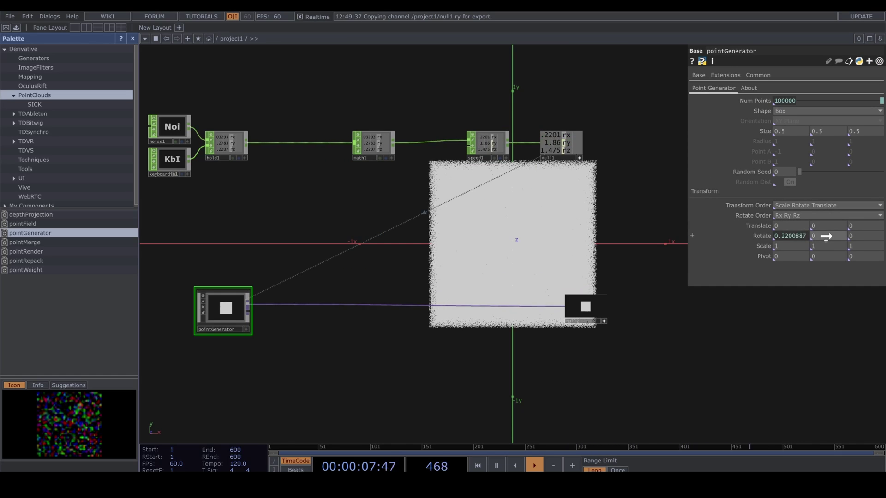
left_click(831, 234)
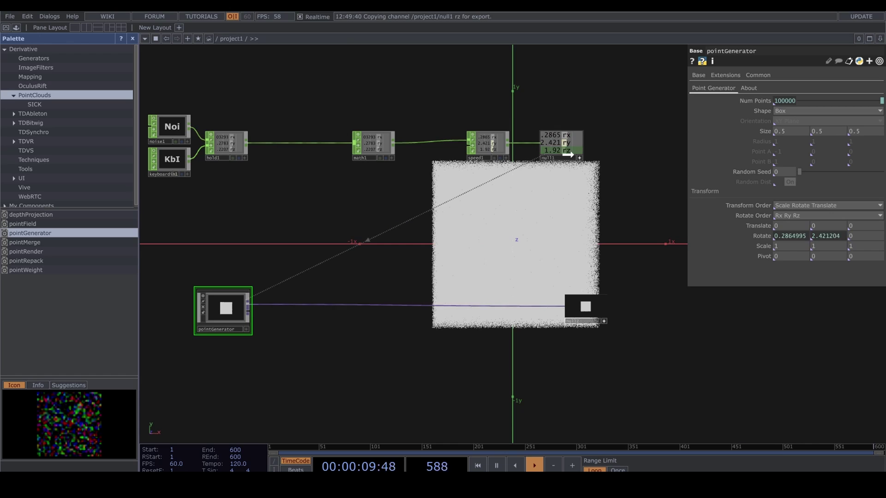
left_click_drag(568, 154, 864, 236)
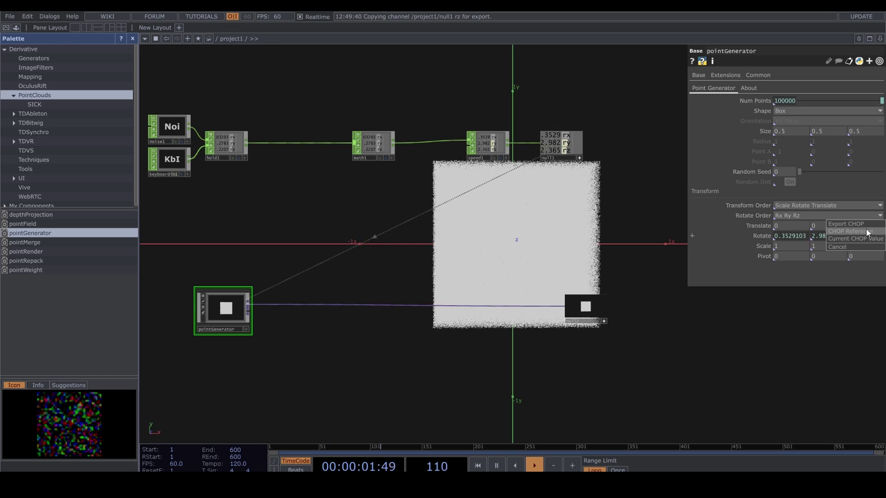
left_click(866, 233)
Set the Math CHOP's Multiply value to 25.
left_click(369, 139)
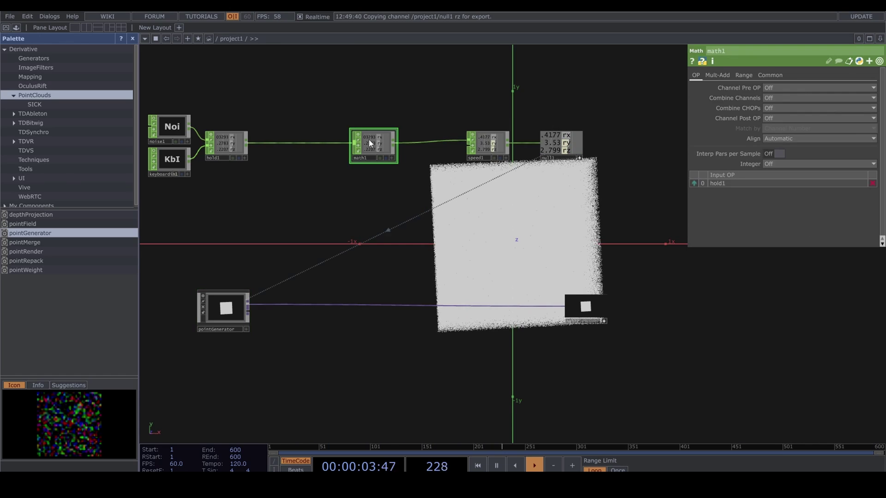
left_click(719, 75)
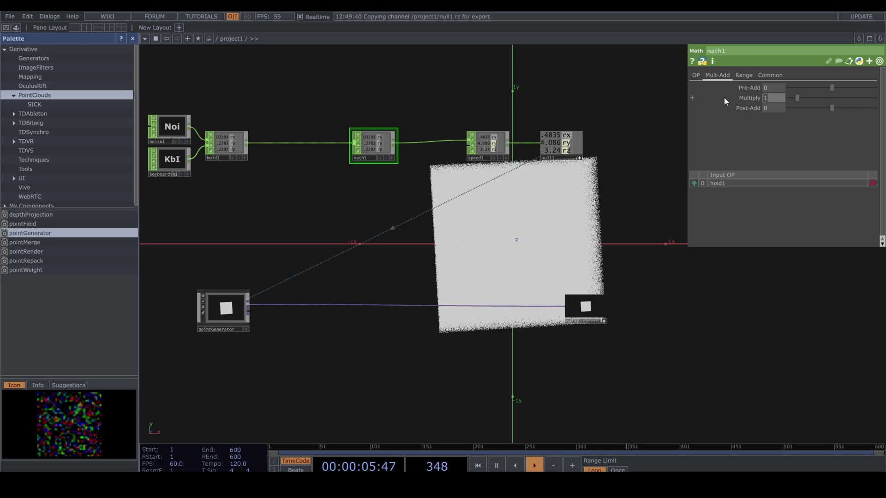
type("25")
key("Return")
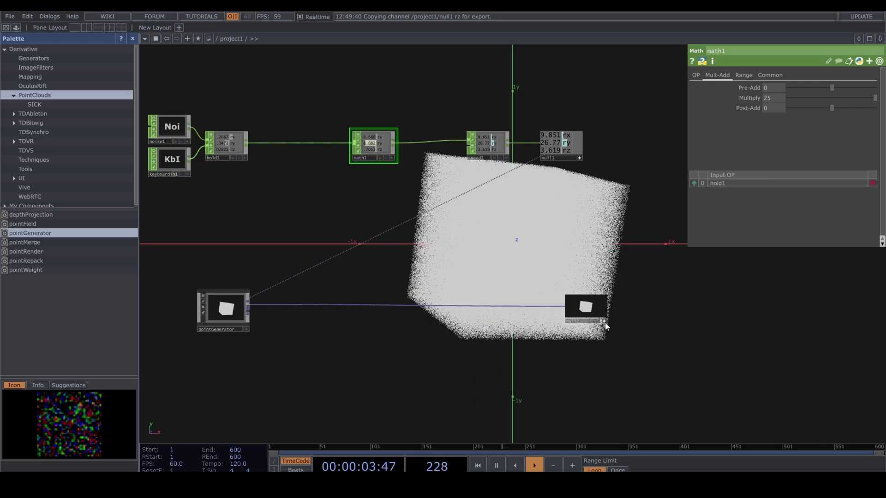
Close the palette and place an Add SOP in the space between the Null CHOP and the Null TOP.
left_click_drag(543, 380, 408, 397)
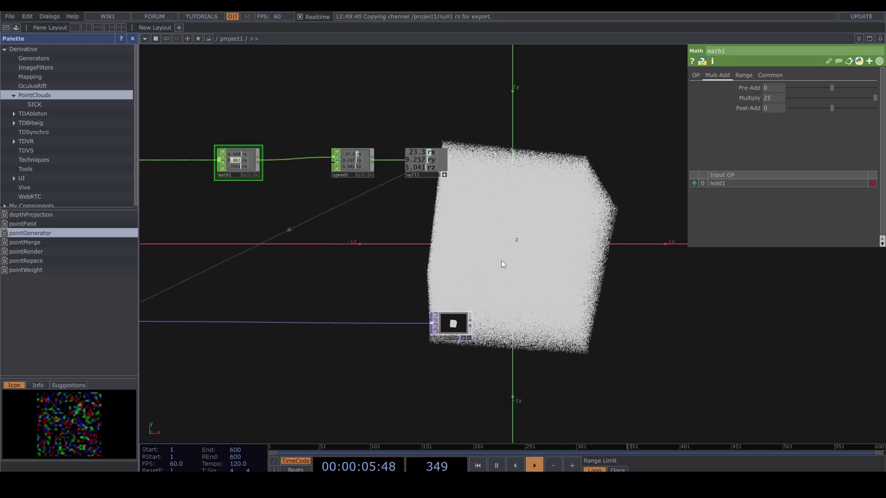
key("Tab")
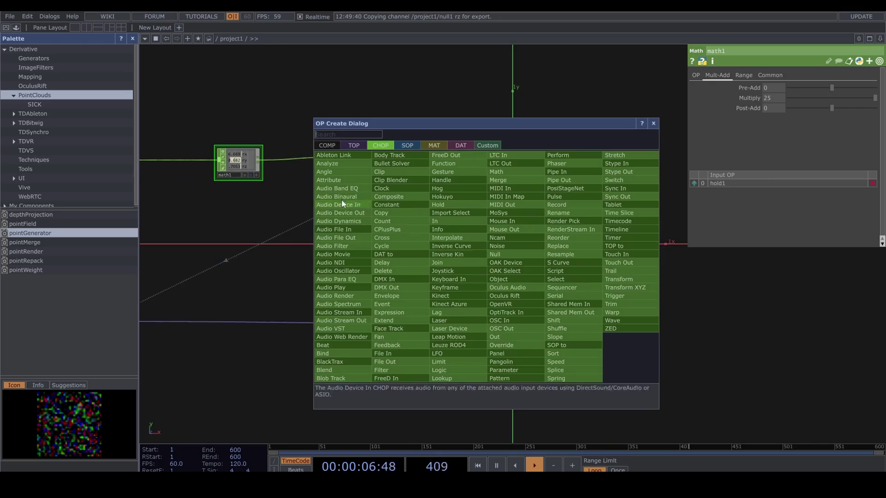
left_click(133, 42)
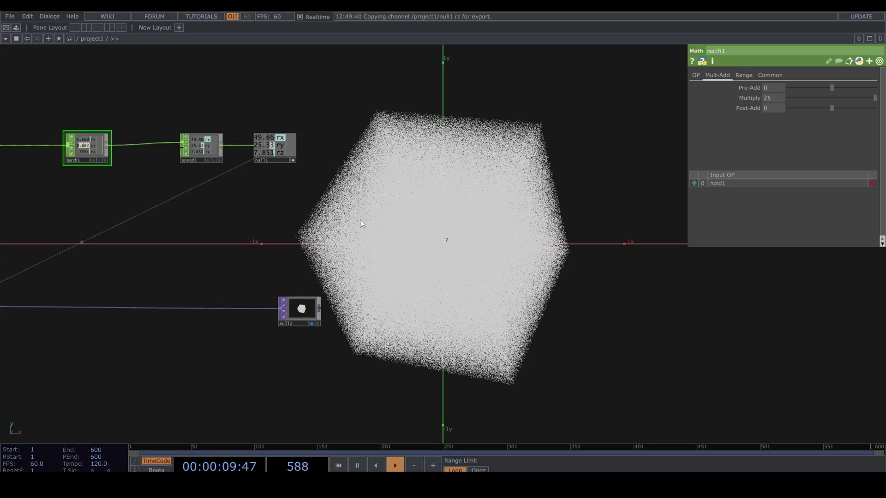
key("Tab")
left_click(281, 101)
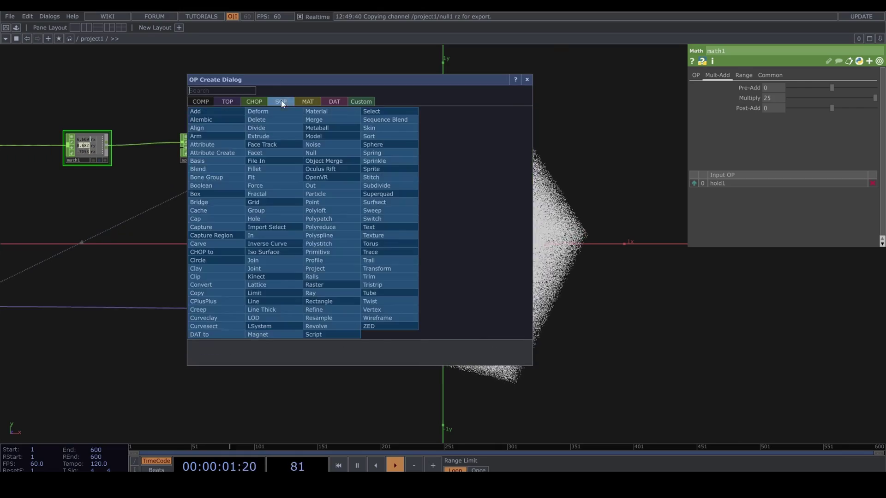
left_click(220, 111)
left_click(297, 235)
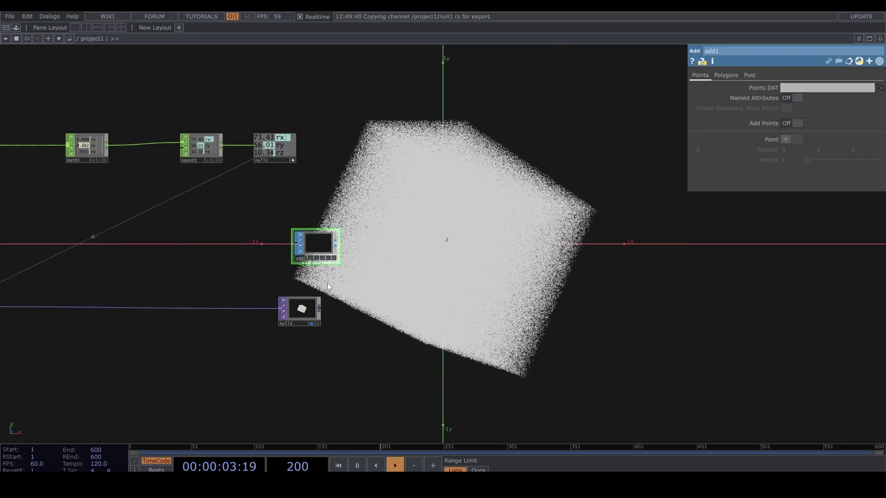
Turn off the Null TOP's background display and enable Add Points on the Add SOP.
left_click(312, 323)
scroll(308, 258, "up", 5)
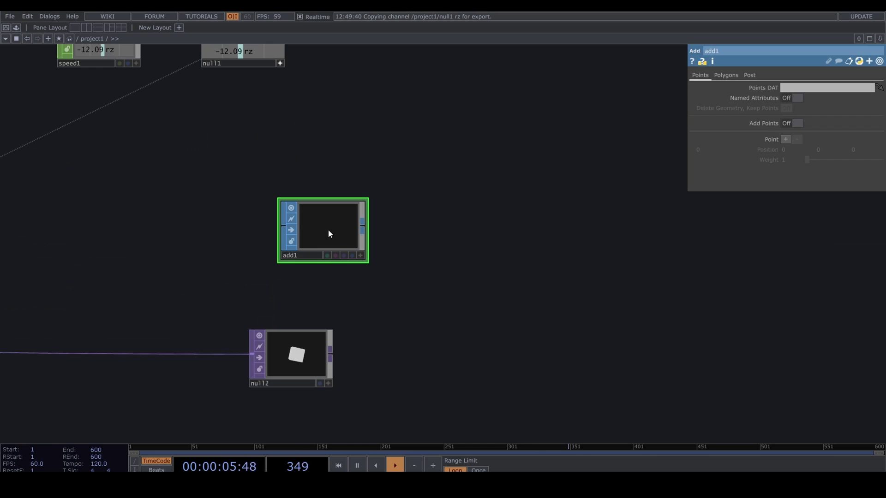
left_click(784, 123)
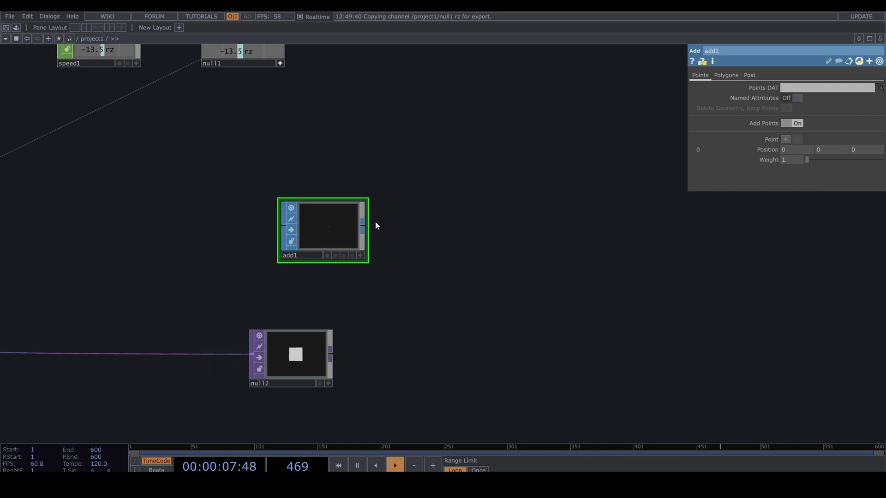
Connect a Convert SOP after the Add SOP and set Convert to as Particles Per Point.
double_click(418, 224)
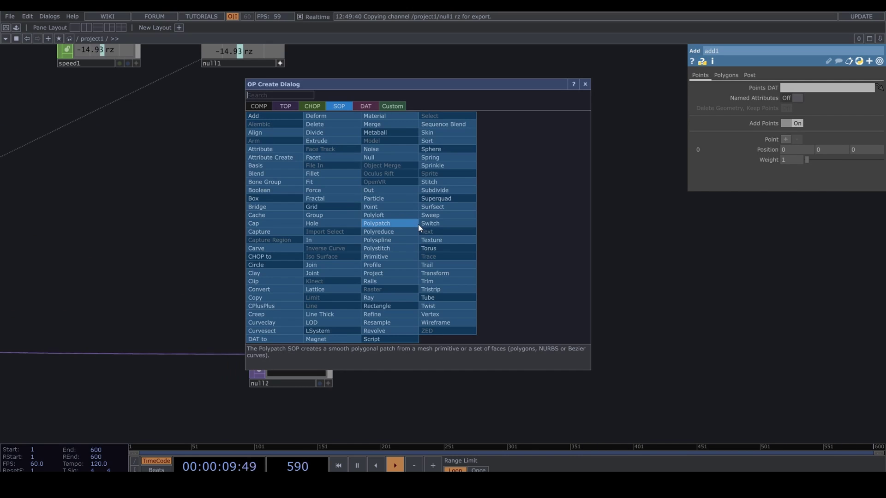
type("con")
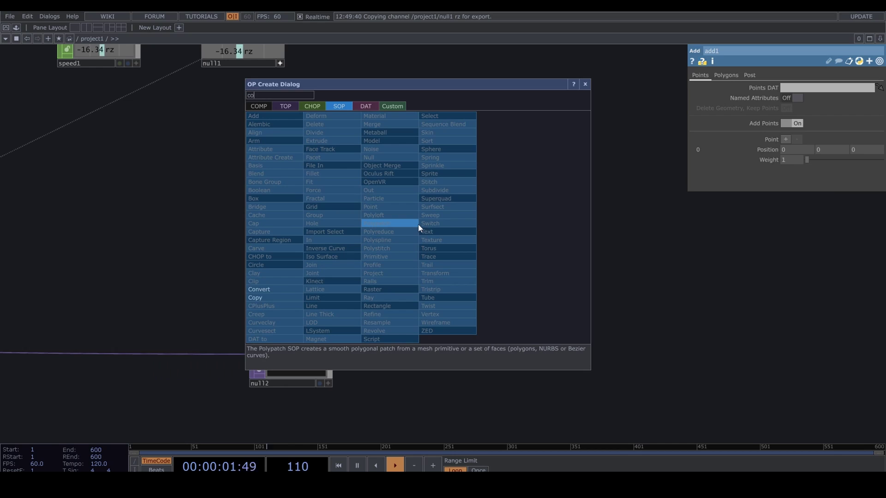
left_click(261, 289)
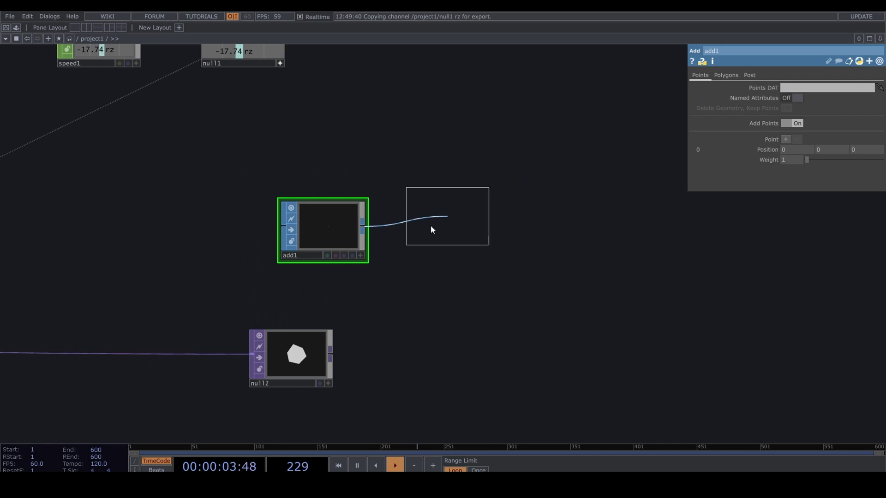
left_click(417, 226)
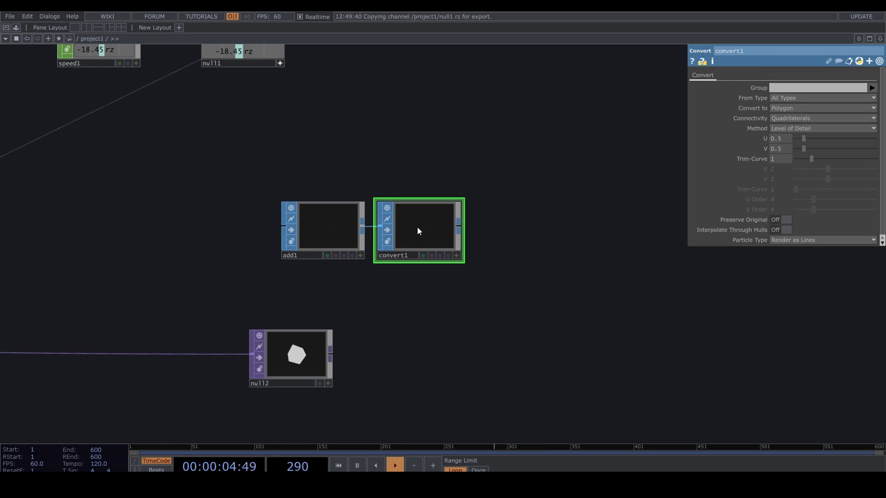
left_click(805, 107)
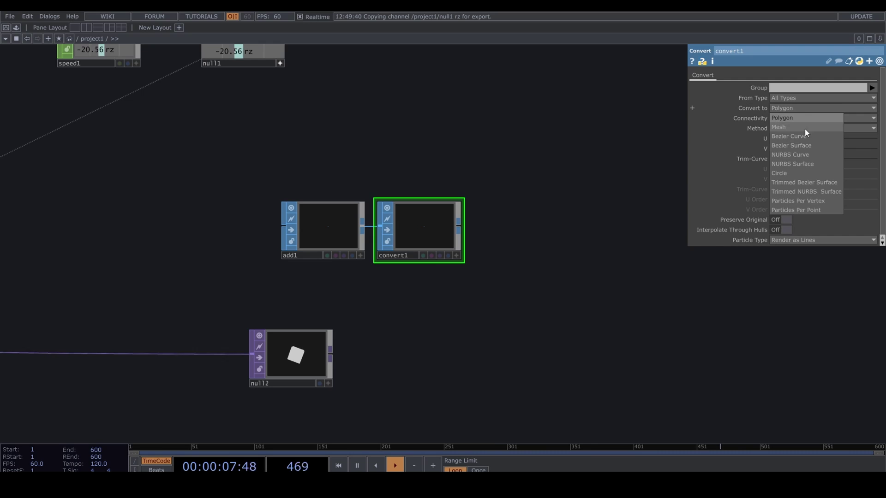
left_click(819, 210)
Connect a Geometry COMP to the output of the Convert SOP.
left_click_drag(551, 245, 445, 244)
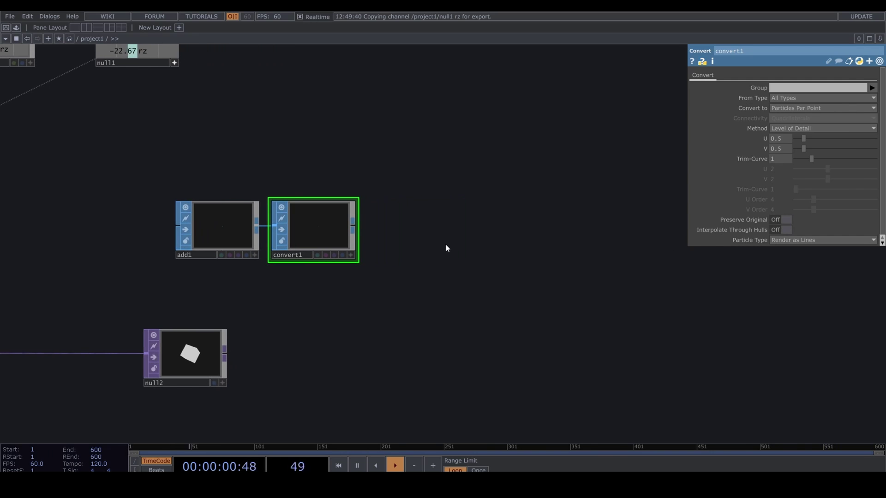
left_click(356, 229)
left_click(383, 223)
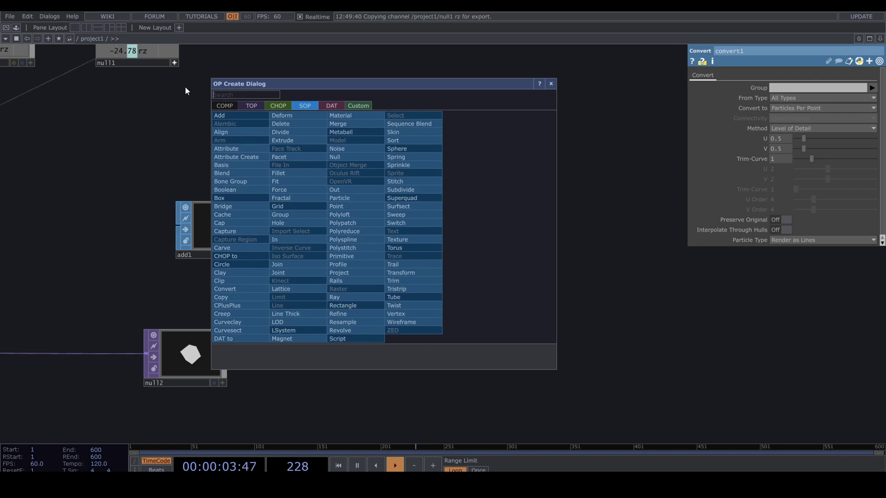
left_click(225, 105)
left_click(247, 178)
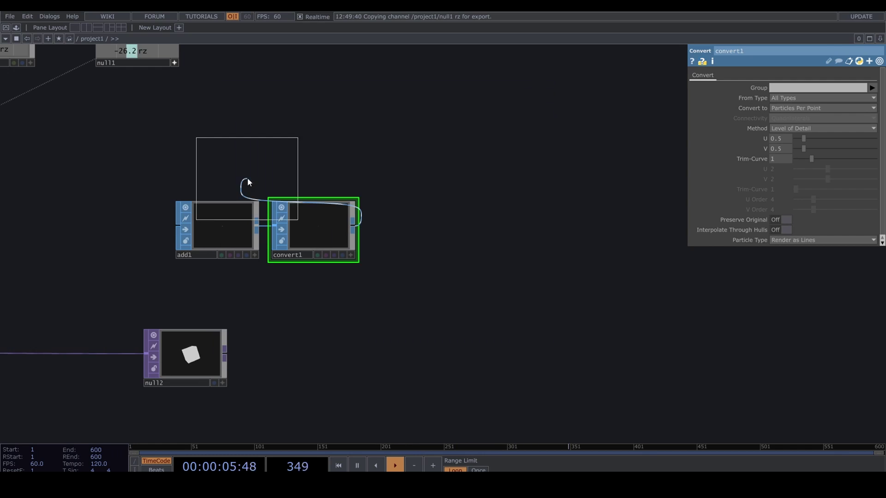
left_click(434, 229)
Add a Camera COMP in the empty space above the Geometry COMP.
key("Tab")
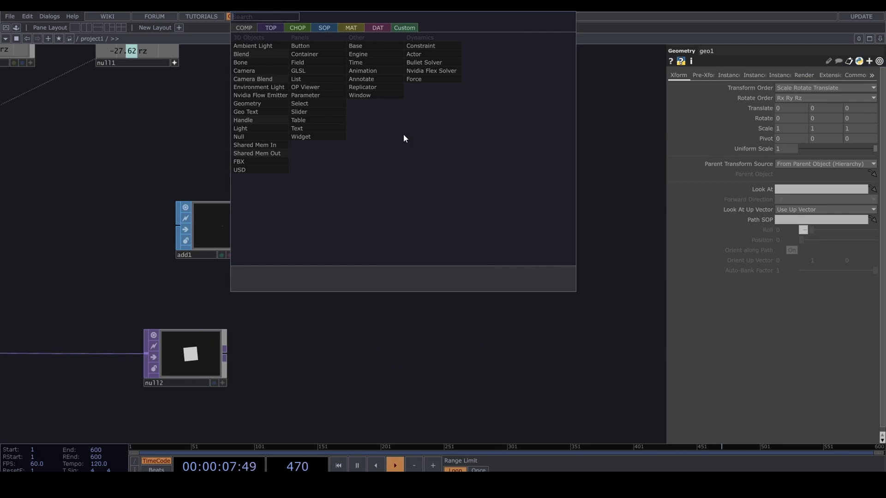
type("ca")
left_click(260, 71)
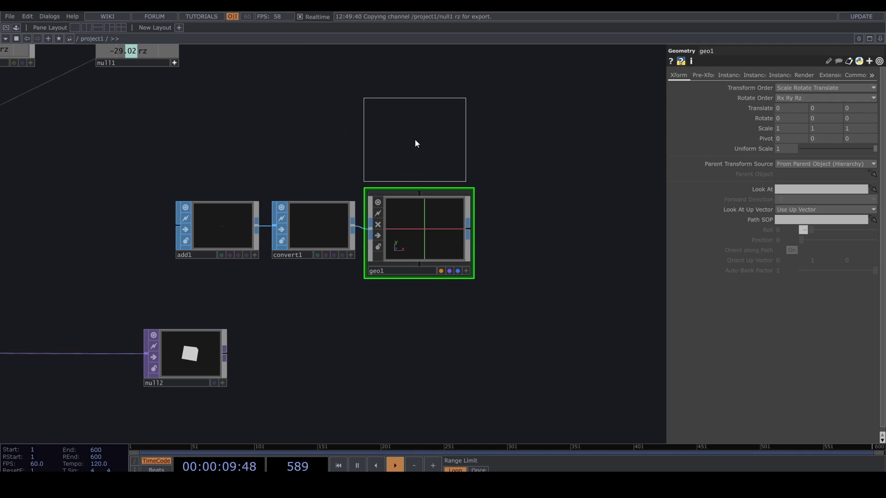
left_click(416, 139)
Add a Constant MAT below the Geometry COMP and assign it as the geometry's Material.
key("Tab")
left_click(367, 182)
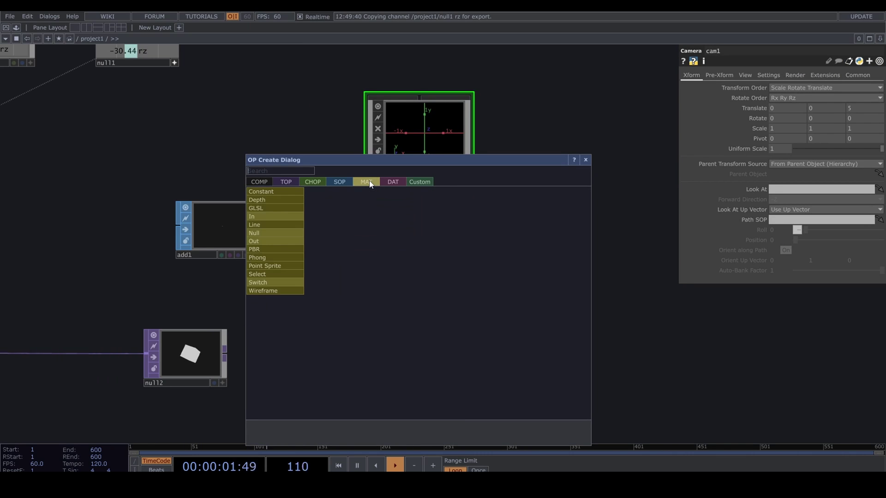
type("con")
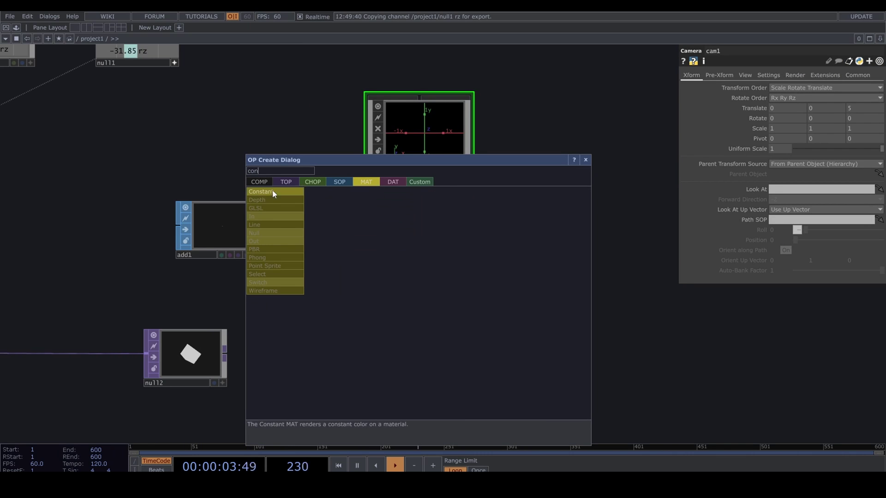
left_click(272, 190)
left_click(418, 314)
left_click_drag(413, 265, 418, 220)
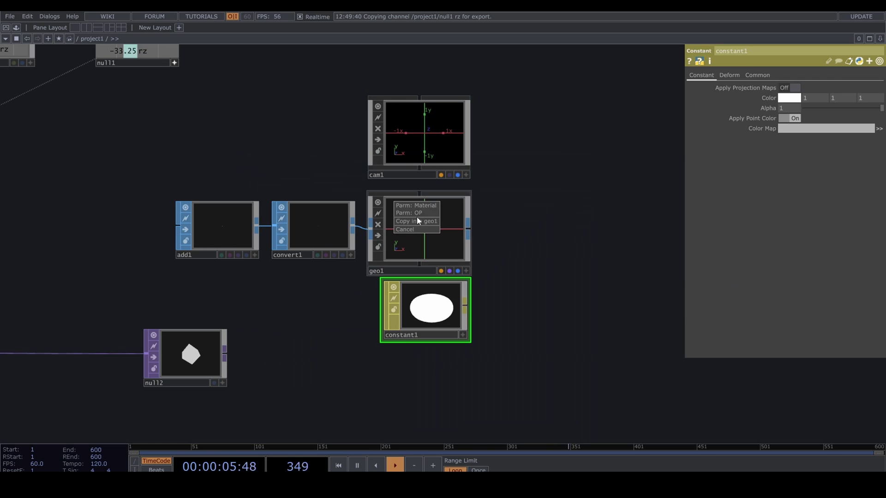
left_click(421, 205)
Add a Render TOP beside the Geometry COMP.
left_click_drag(508, 251, 421, 247)
key("Tab")
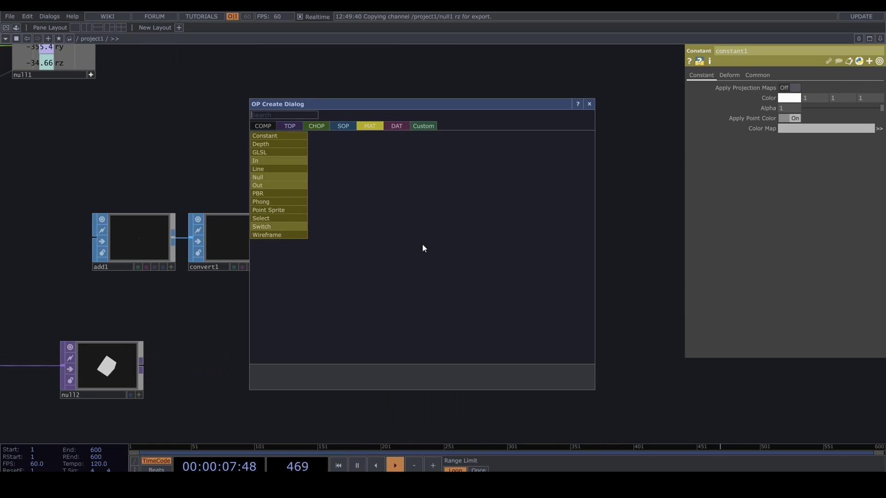
left_click(288, 126)
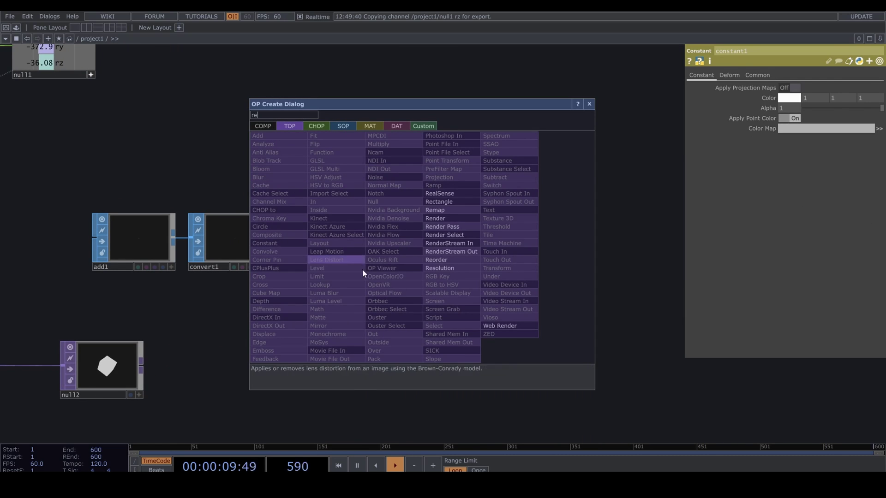
left_click(448, 225)
left_click(441, 244)
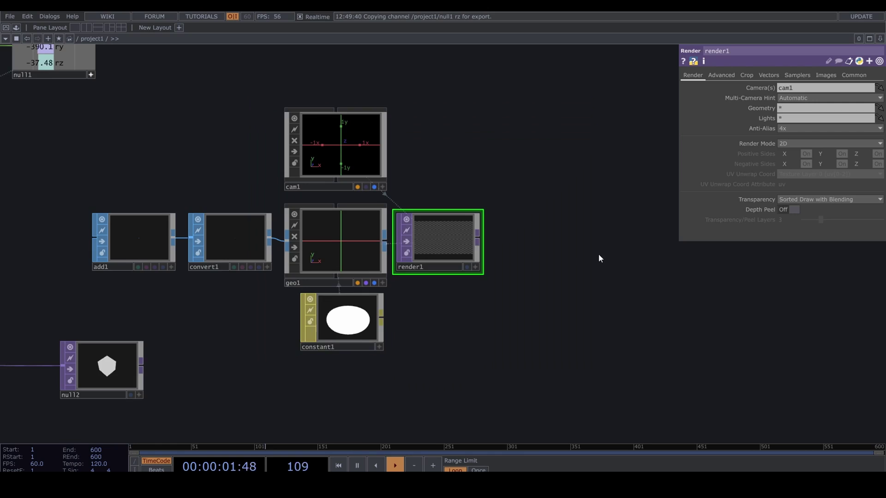
Set the Render TOP's resolution to 1080 by 1920 and its pixel format to 32-bit float (RGBA).
left_click_drag(599, 254, 529, 252)
left_click(853, 76)
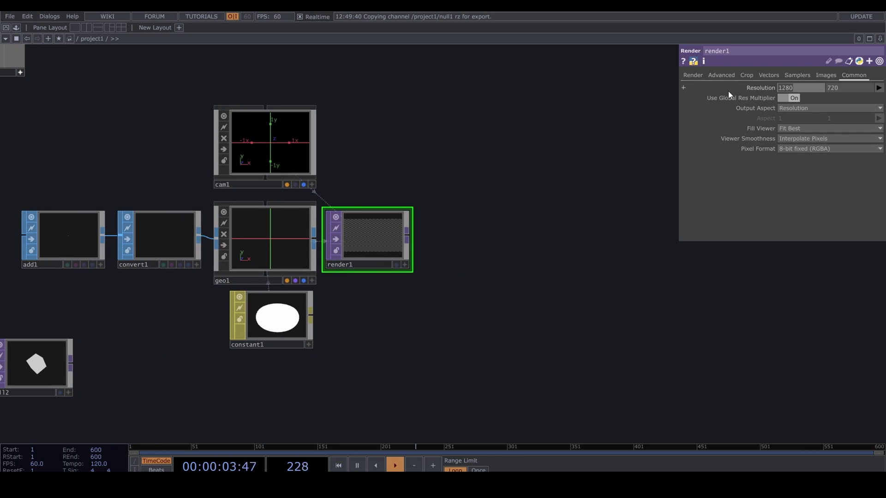
type("1080")
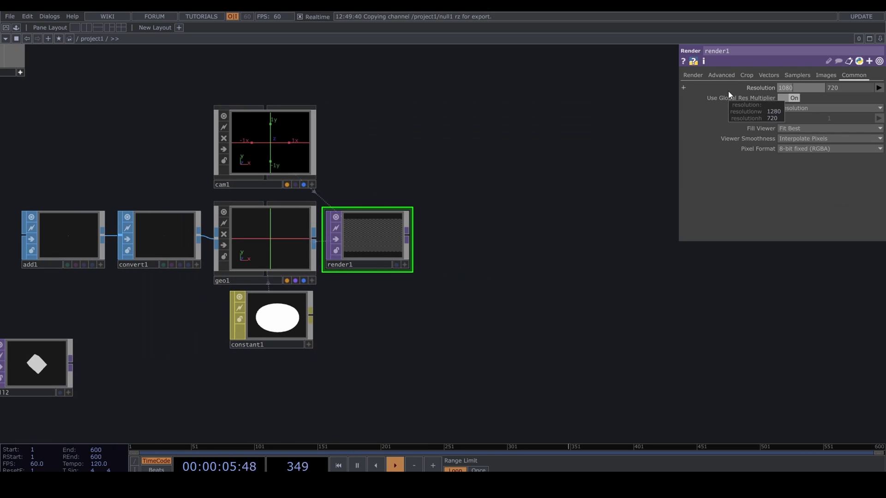
key("Tab")
type("1920")
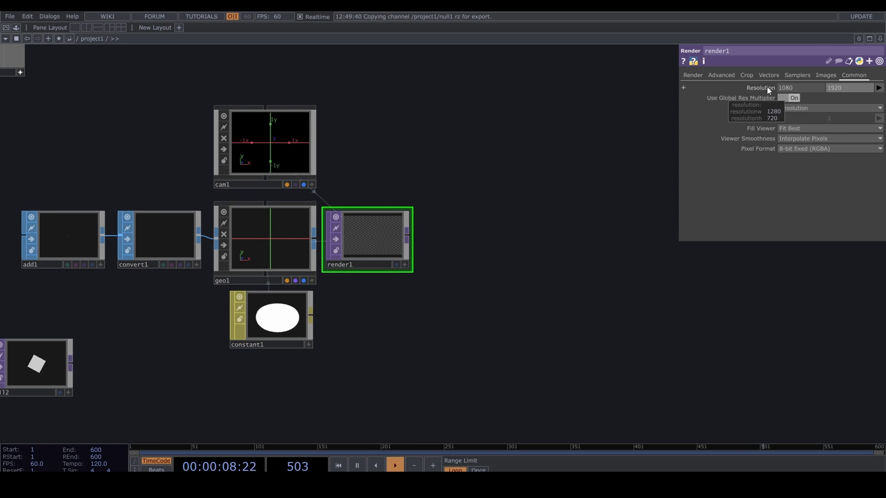
left_click(785, 149)
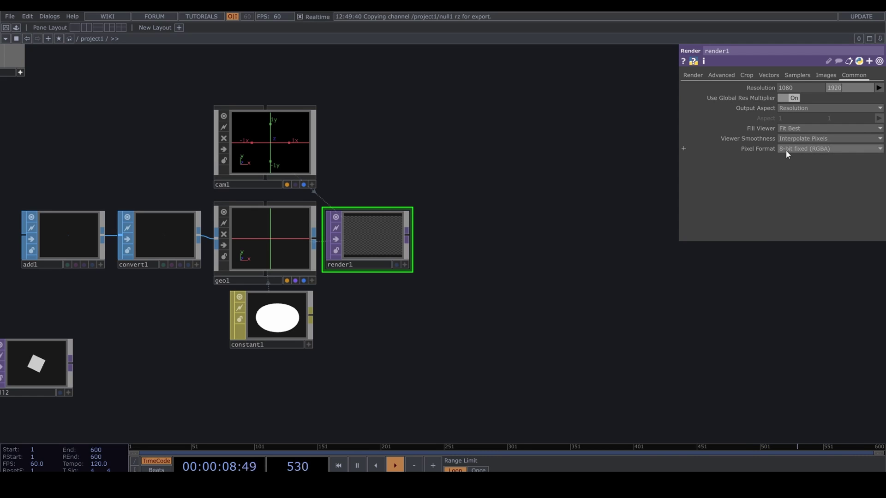
left_click(786, 150)
left_click(804, 192)
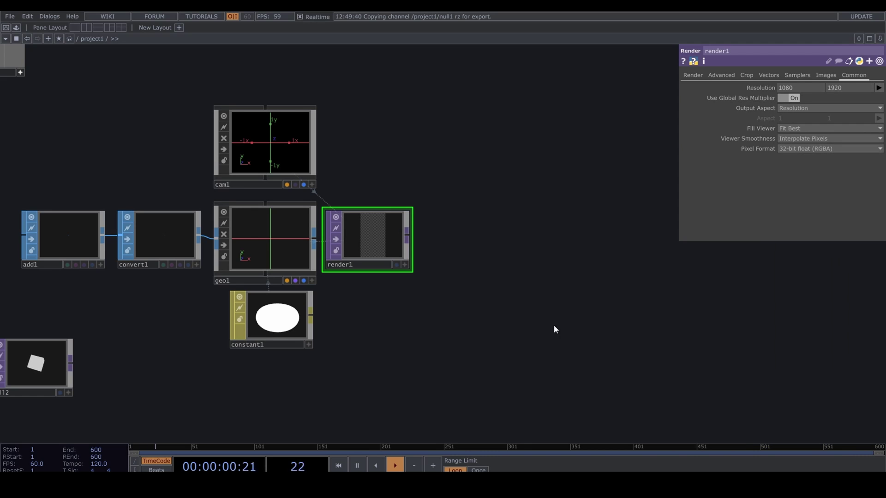
Connect a Transform TOP to the Render TOP's output, leaving a wide gap between them.
left_click_drag(533, 272, 416, 275)
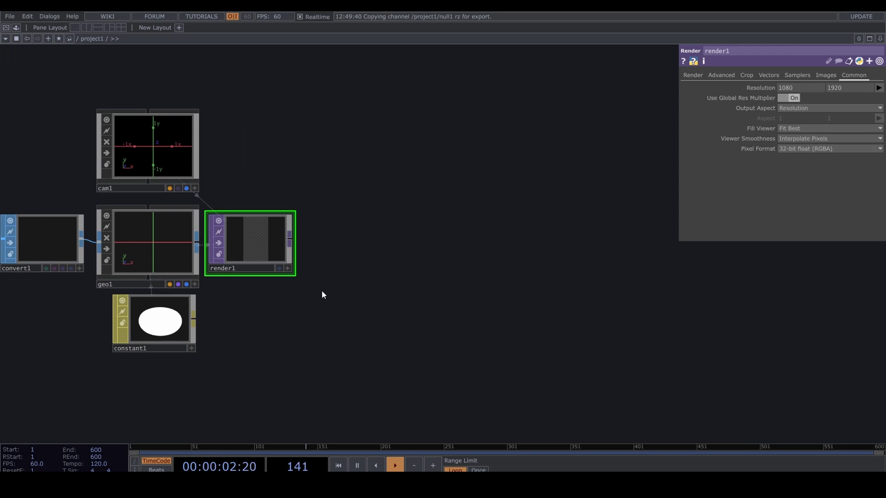
left_click_drag(292, 243, 558, 236)
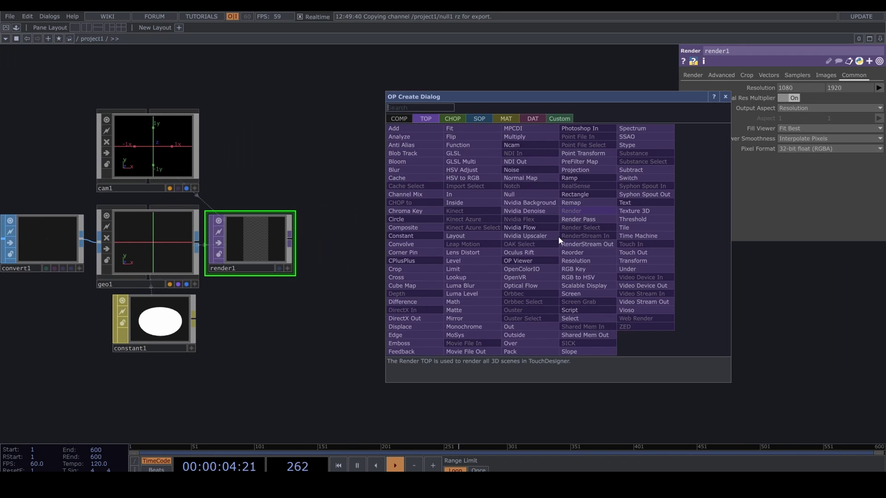
type("tr")
left_click(660, 261)
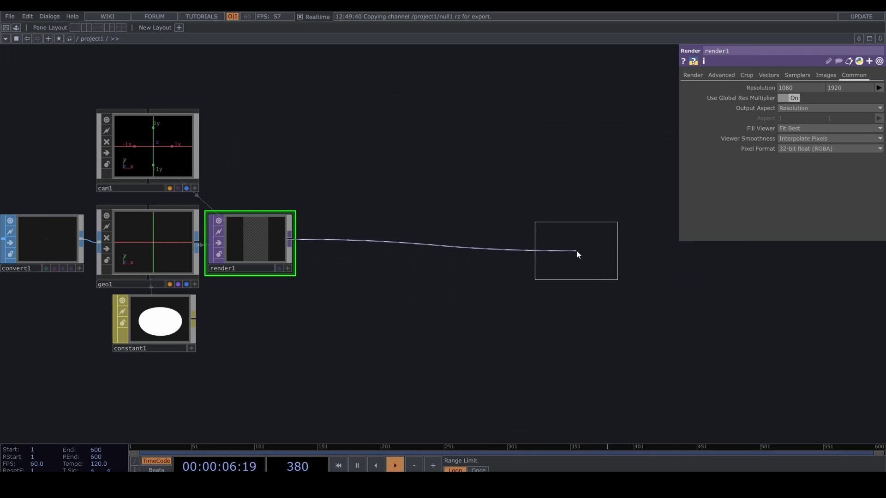
left_click(576, 251)
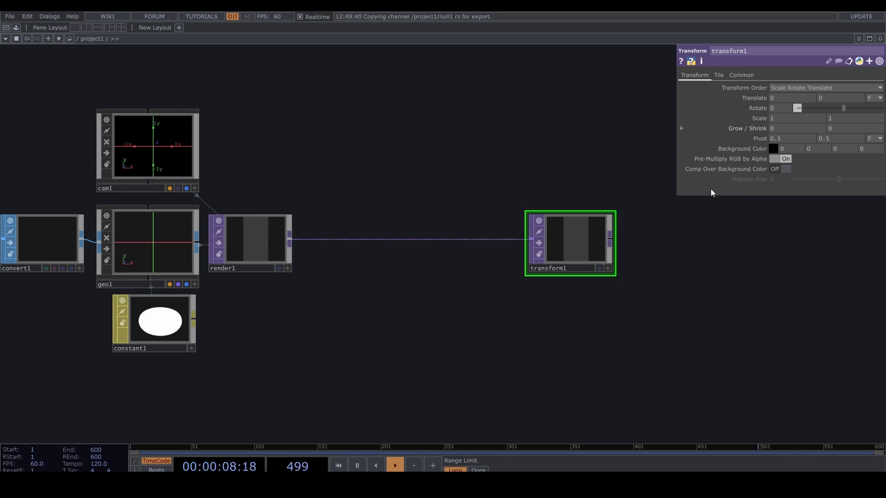
Set the Transform TOP's background alpha to 1, enable Comp Over Background Color and show it as the network background.
left_click(782, 169)
left_click(599, 268)
scroll(401, 316, "down", 5)
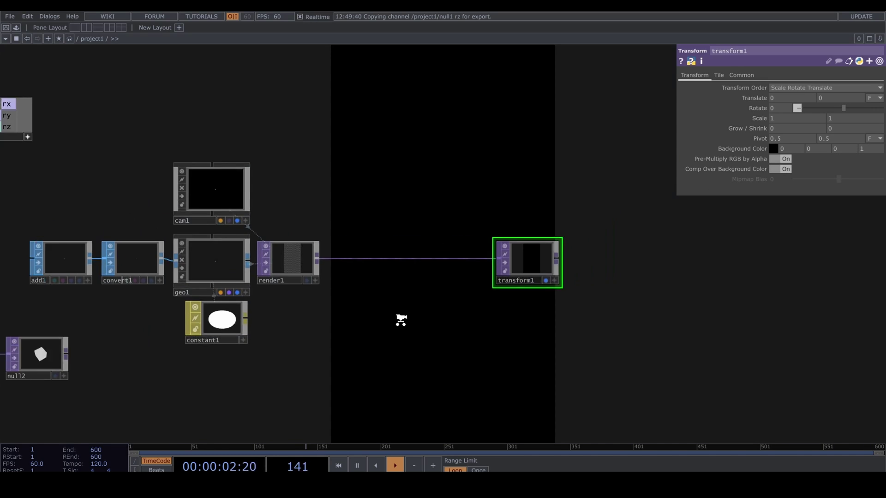
Rename the Null TOP as pos, turn on instancing on the Geometry COMP and assign pos as its Translate OP.
left_click_drag(609, 329, 691, 301)
left_click(388, 320)
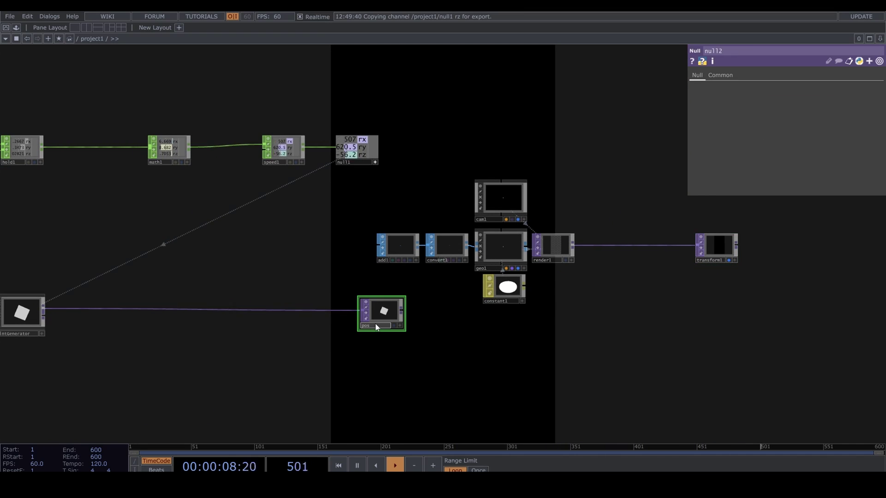
left_click(507, 260)
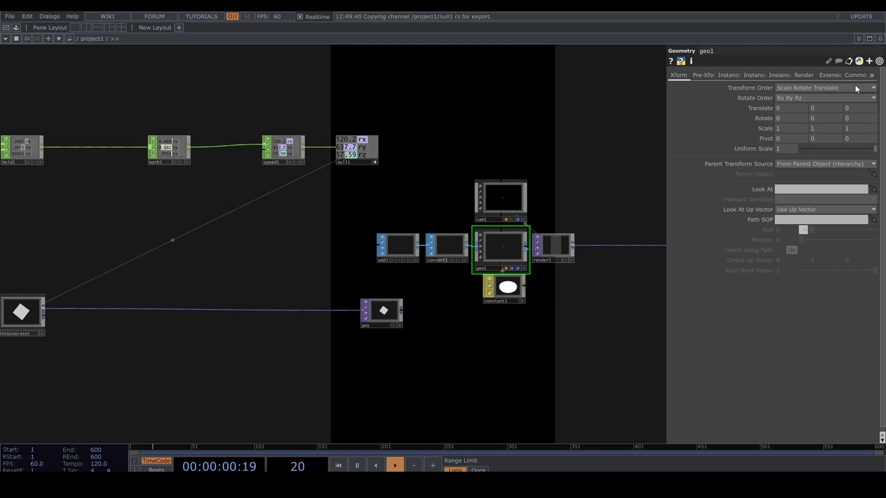
left_click(730, 77)
left_click(788, 87)
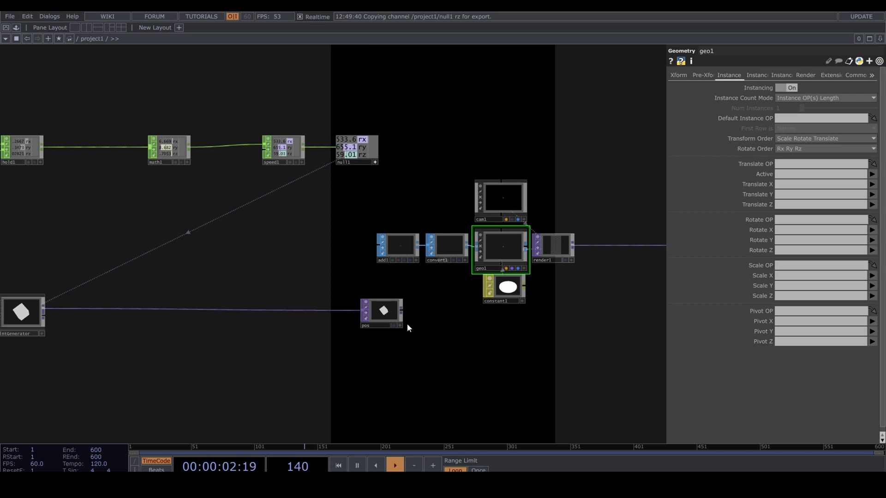
left_click_drag(381, 311, 791, 165)
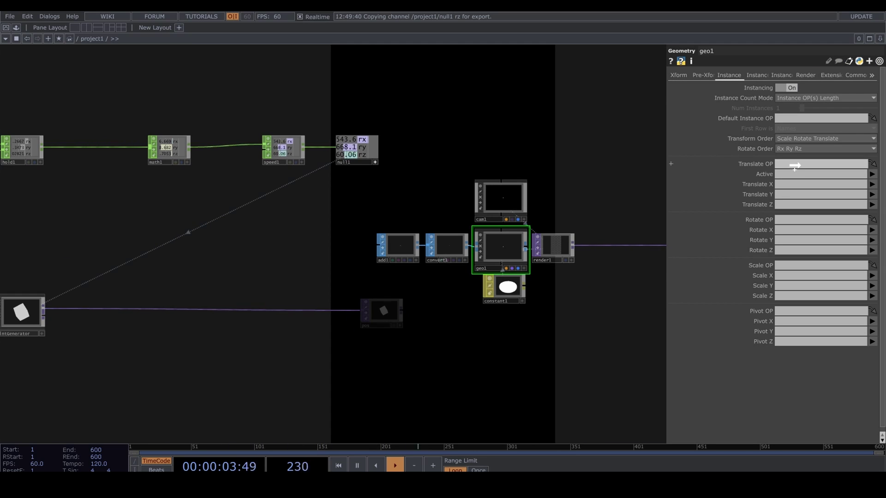
Map the instance Translate X, Y and Z of the Geometry COMP to the r, g and b channels.
left_click(872, 184)
left_click(872, 195)
left_click(872, 194)
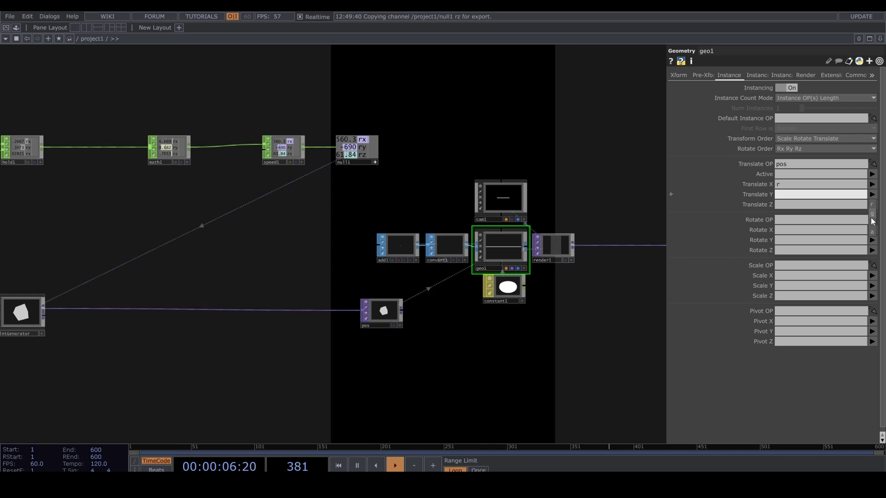
left_click(872, 214)
left_click(873, 205)
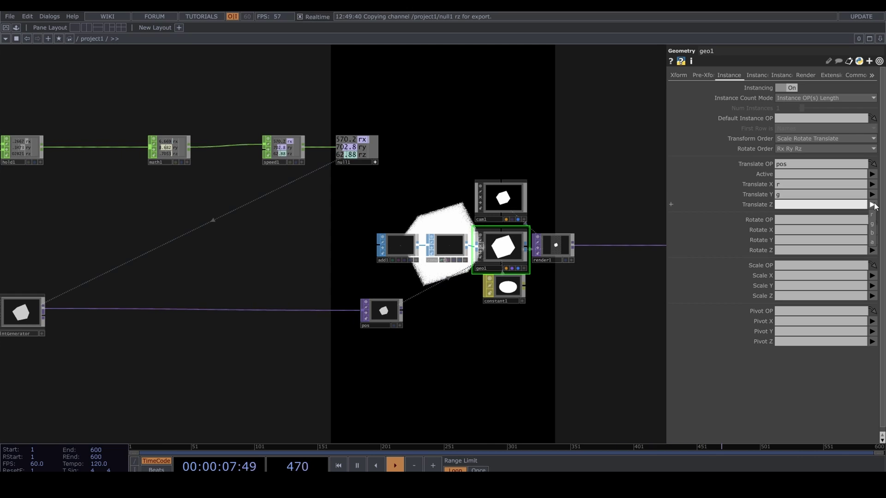
left_click(874, 232)
Move the Camera COMP closer to the point cloud by lowering its Z translation.
left_click_drag(512, 370, 448, 279)
left_click(432, 110)
middle_click_drag(852, 106, 834, 96)
Set the Constant MAT's alpha to 0.3 to make the points more transparent.
left_click_drag(394, 332, 550, 297)
left_click_drag(438, 318, 452, 342)
left_click_drag(396, 337, 351, 357)
left_click(571, 198)
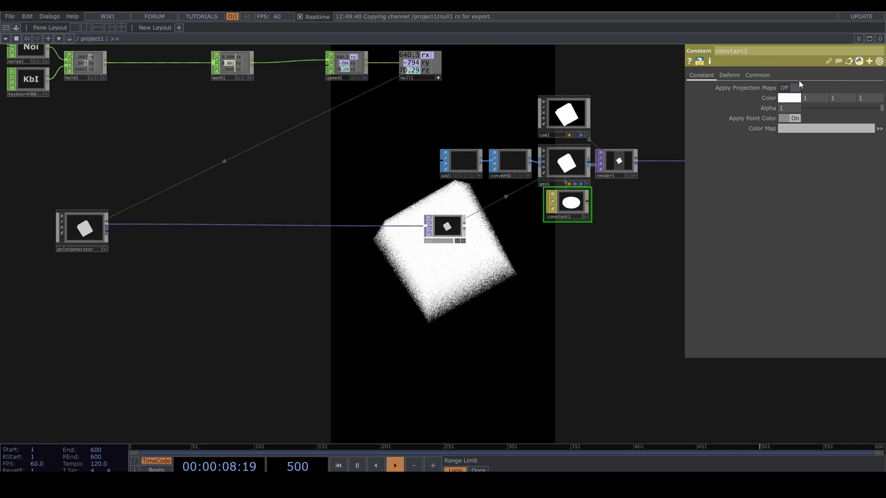
left_click(759, 75)
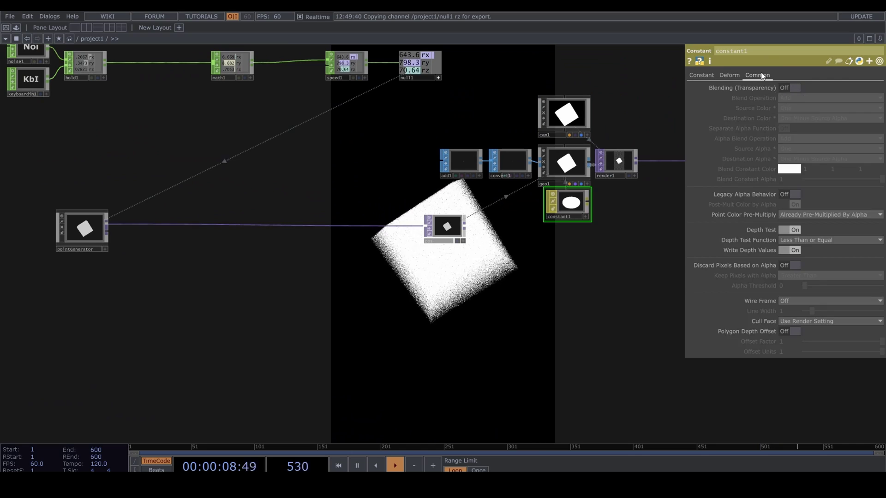
left_click(702, 76)
left_click_drag(787, 106, 757, 98)
left_click(616, 162)
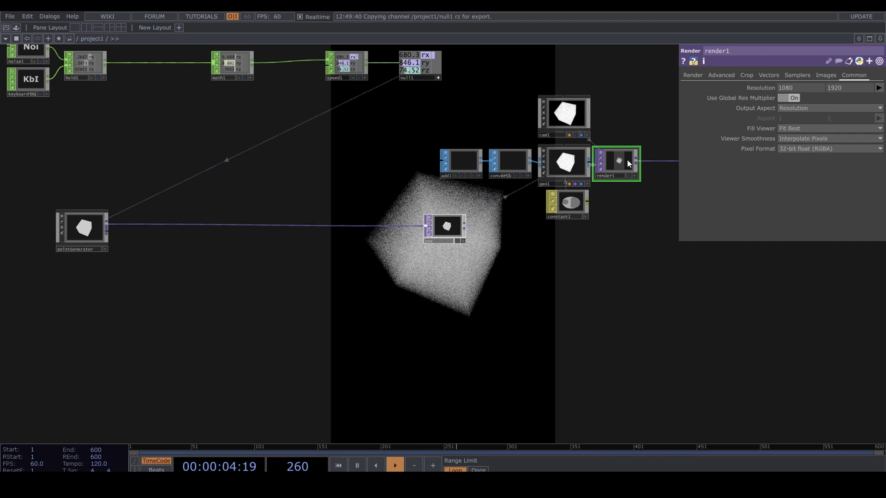
left_click(567, 203)
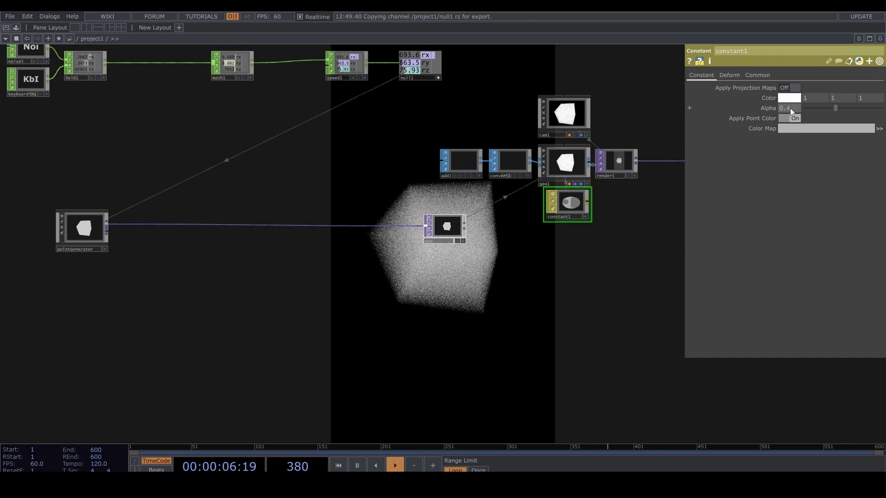
middle_click_drag(790, 108, 785, 108)
Turn off the pointGenerator's node viewer and move the node farther left of the pos Null to widen the gap.
left_click_drag(229, 333, 406, 330)
left_click_drag(350, 286, 451, 290)
left_click(340, 217)
left_click_drag(351, 231, 171, 224)
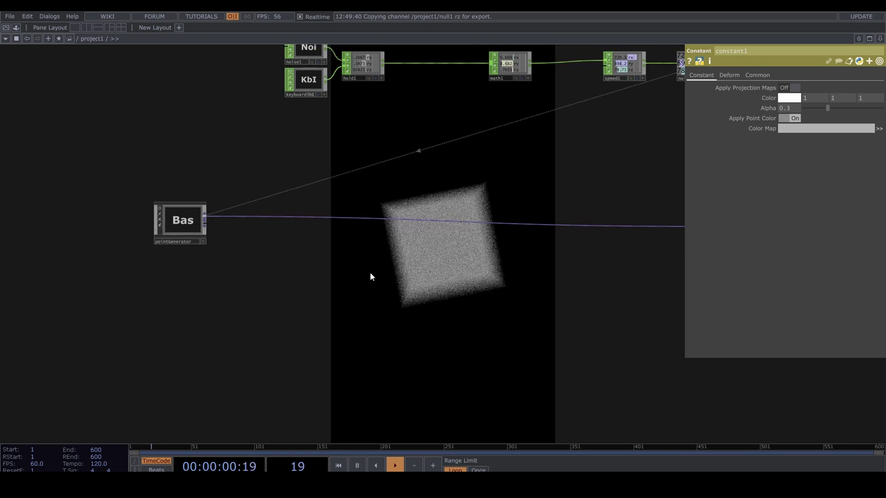
left_click_drag(370, 274, 192, 304)
scroll(230, 305, "down", 3)
left_click_drag(250, 306, 376, 297)
left_click_drag(206, 238, 194, 243)
left_click_drag(448, 332, 383, 319)
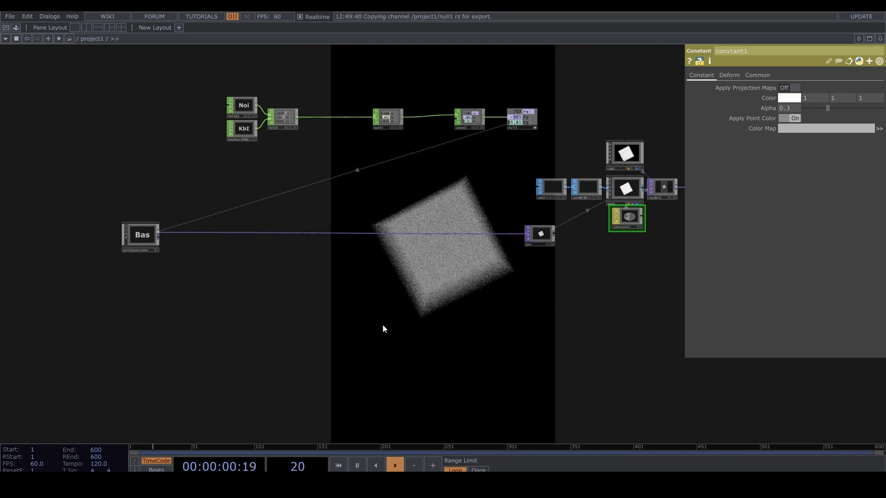
Turn off the node viewers of the Hold, Math and Speed CHOPs.
left_click_drag(296, 155, 531, 76)
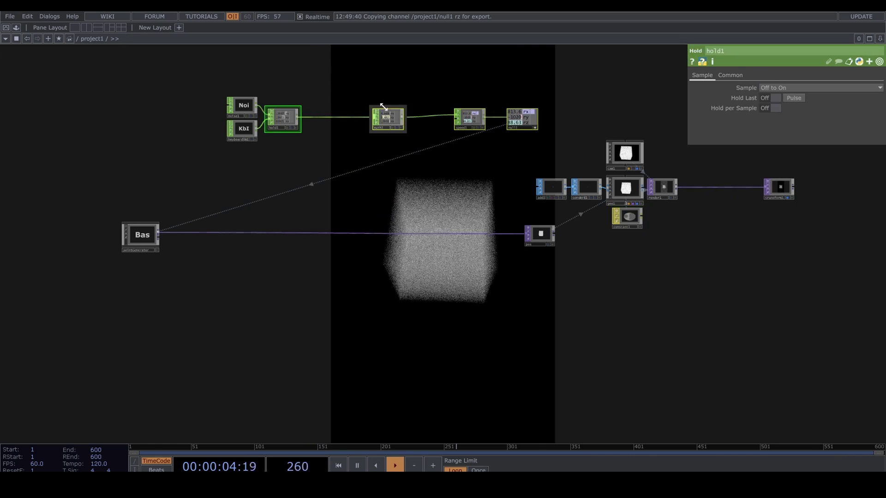
scroll(362, 244, "up", 3)
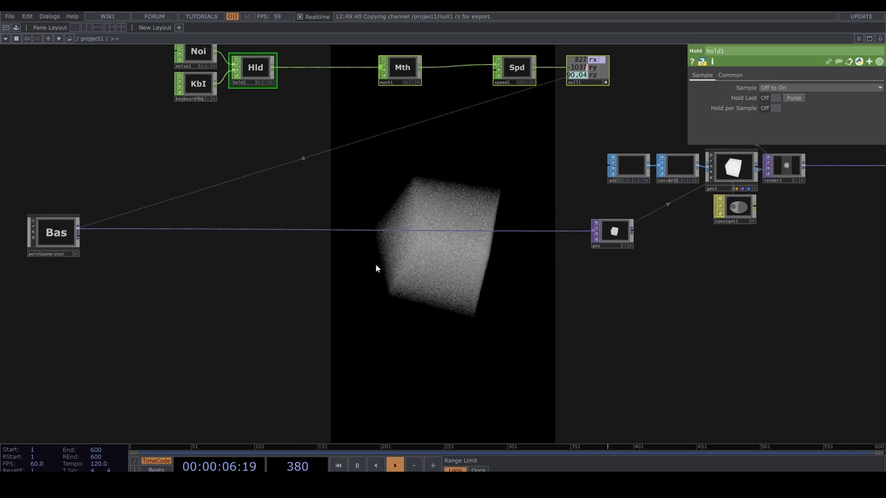
Insert a Feedback TOP on the wire between the pointGenerator and the pos Null.
left_click_drag(445, 230, 486, 211)
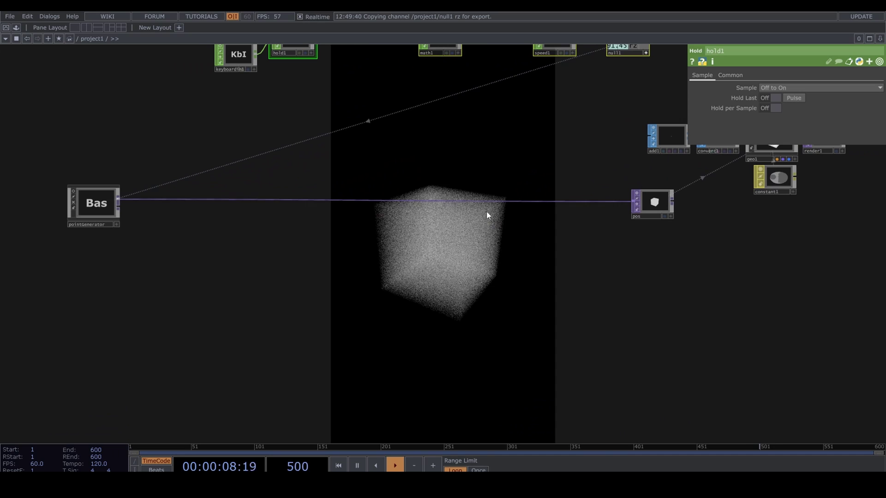
right_click(255, 200)
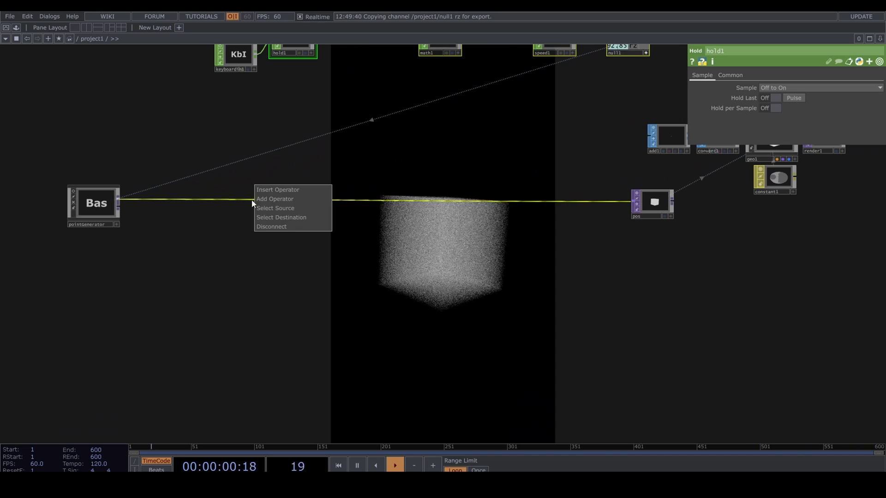
left_click(275, 194)
type("fe")
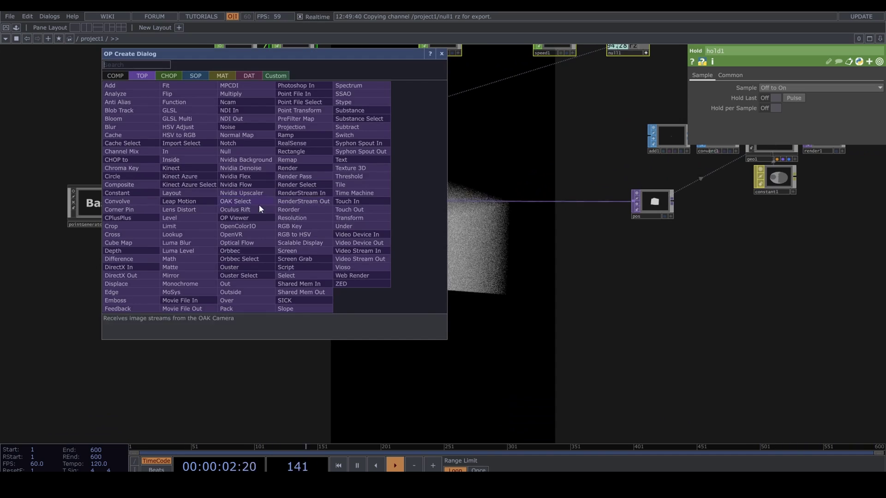
left_click(154, 308)
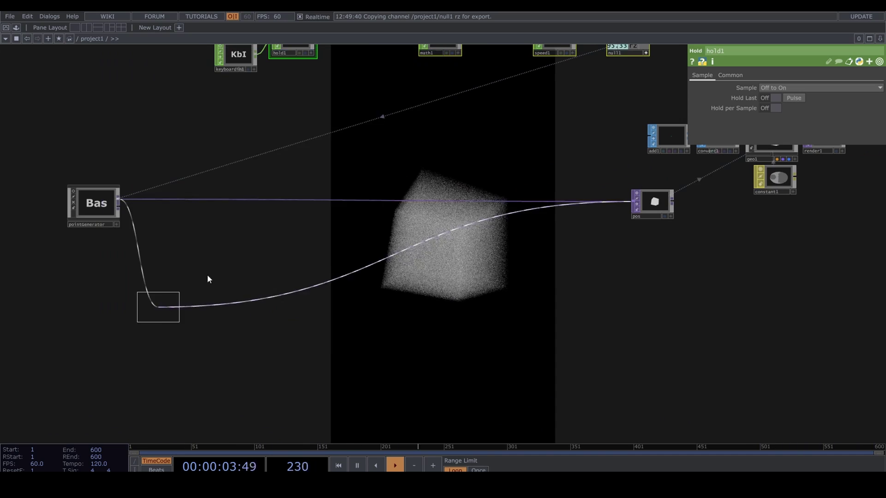
left_click(277, 200)
left_click_drag(399, 237, 289, 253)
left_click_drag(166, 209, 166, 217)
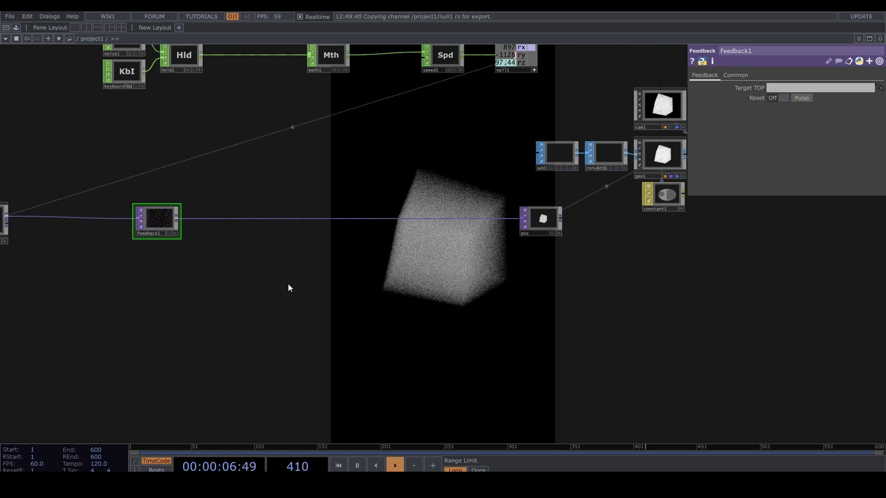
Insert a Null TOP named end between the Feedback TOP and pos, and make it the Feedback's target.
right_click(442, 218)
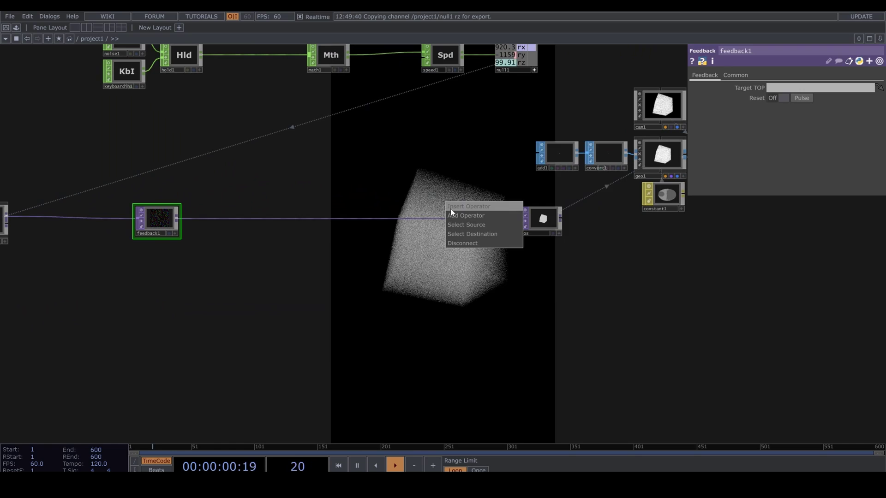
left_click(450, 209)
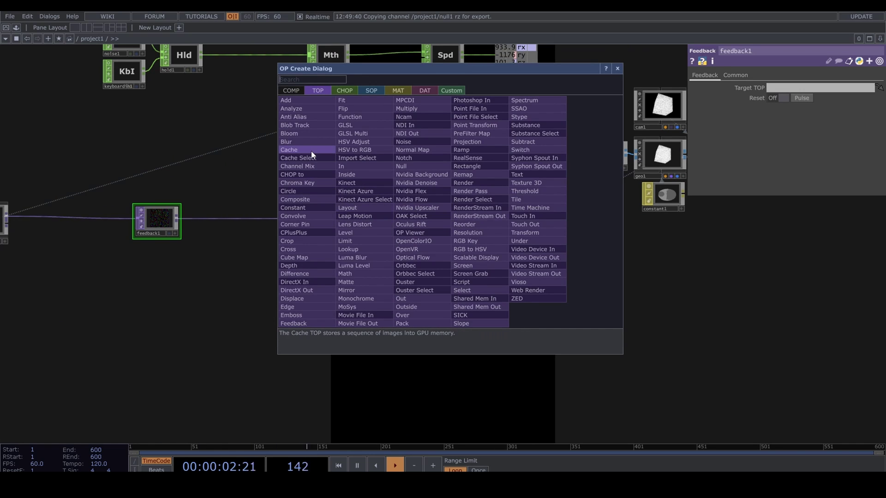
type("n")
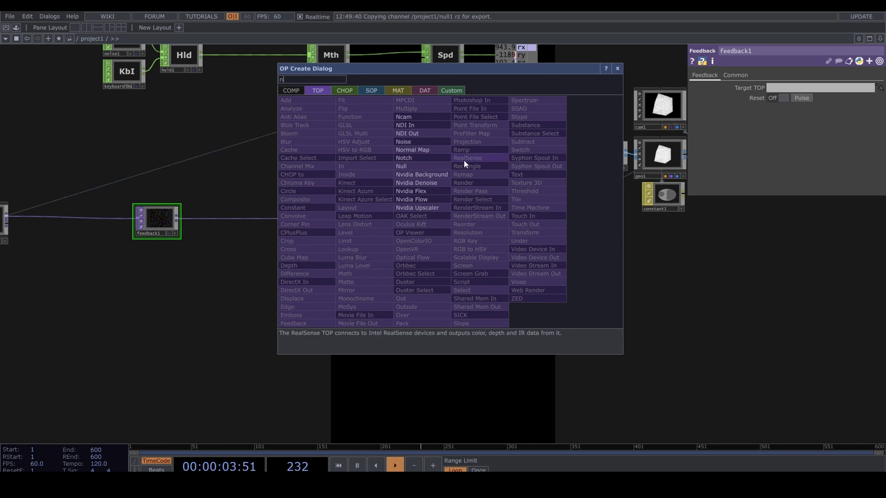
left_click(422, 165)
left_click(451, 226)
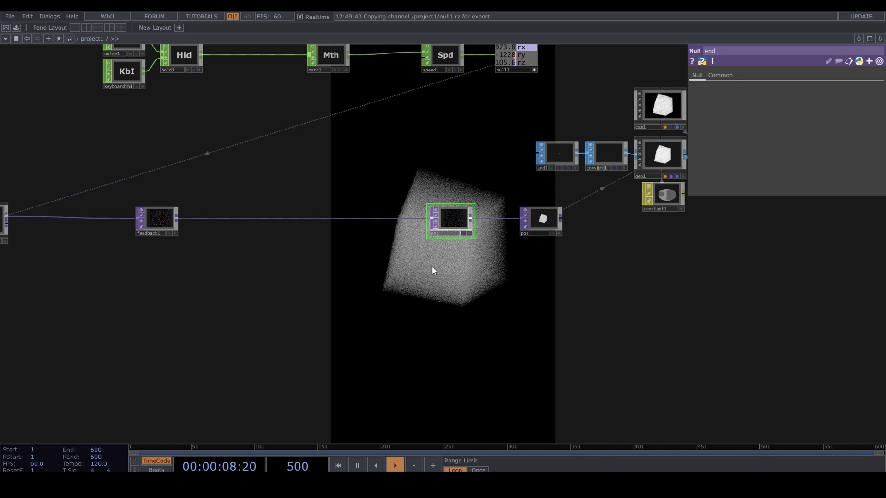
left_click_drag(462, 232, 281, 259)
Insert a Null TOP named start between the pointGenerator and the Feedback TOP.
right_click(270, 244)
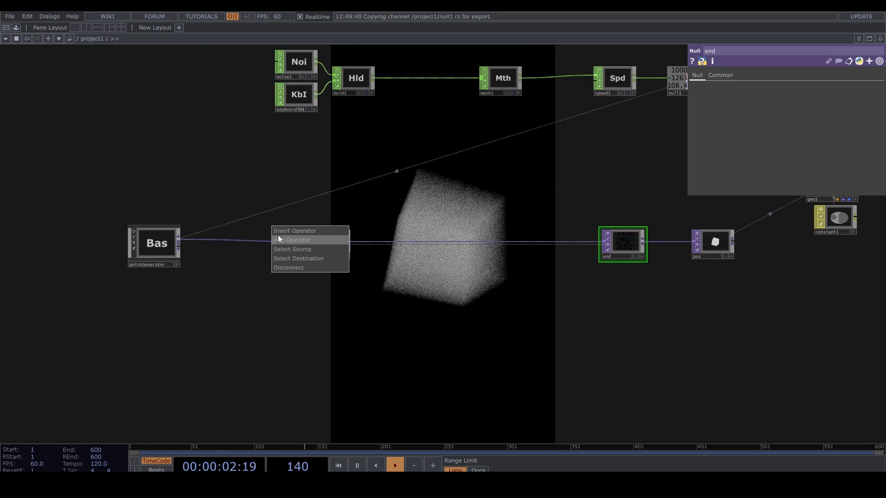
left_click(278, 233)
type("nul")
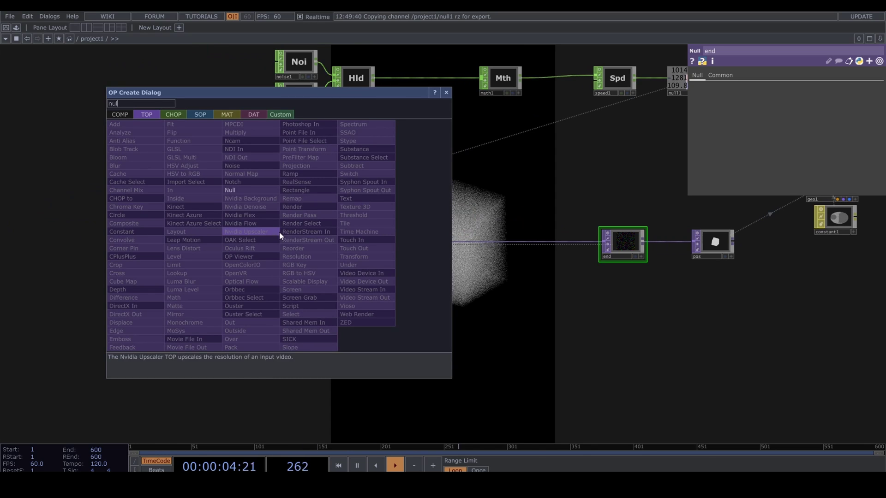
left_click(259, 189)
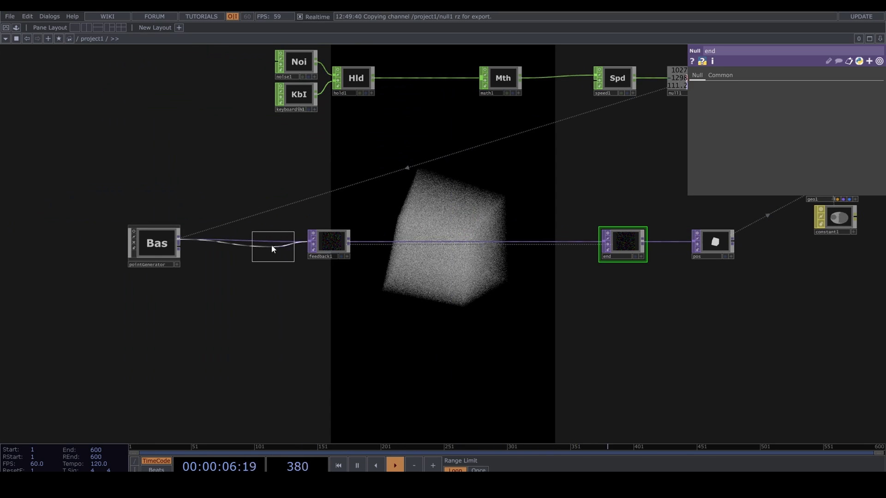
left_click(268, 256)
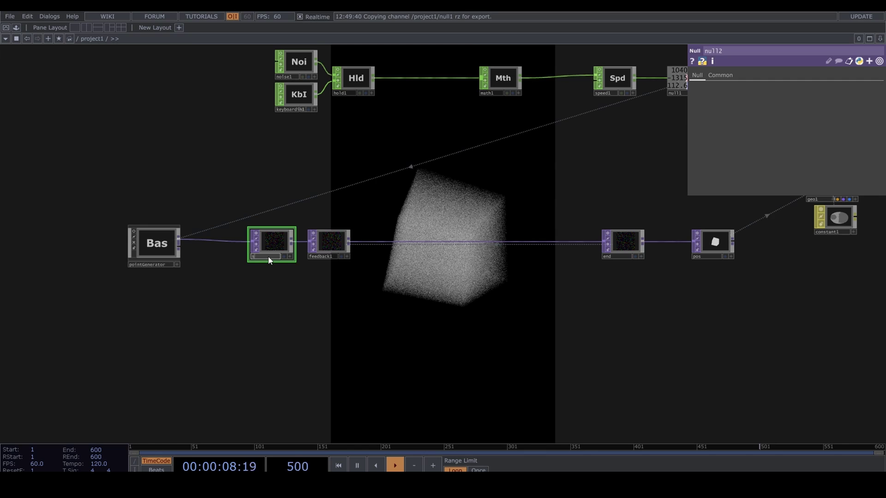
left_click(300, 289)
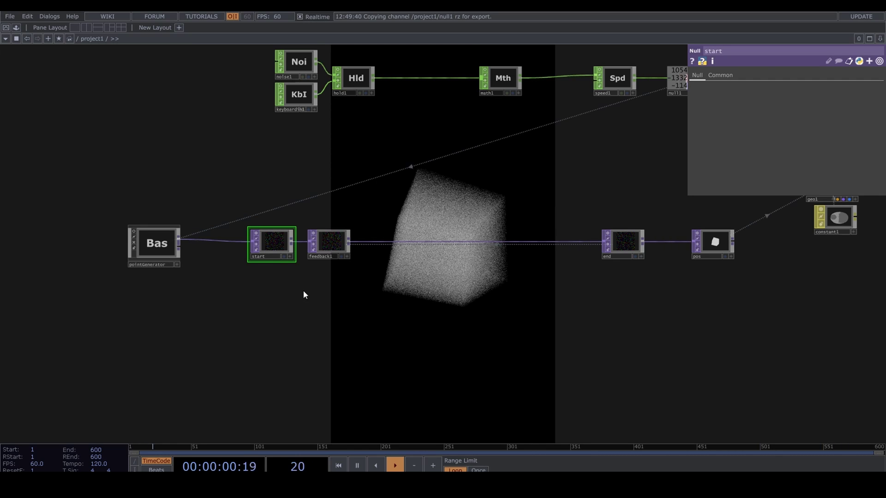
Insert an Over TOP between the Feedback TOP and the end Null.
left_click_drag(367, 293, 307, 293)
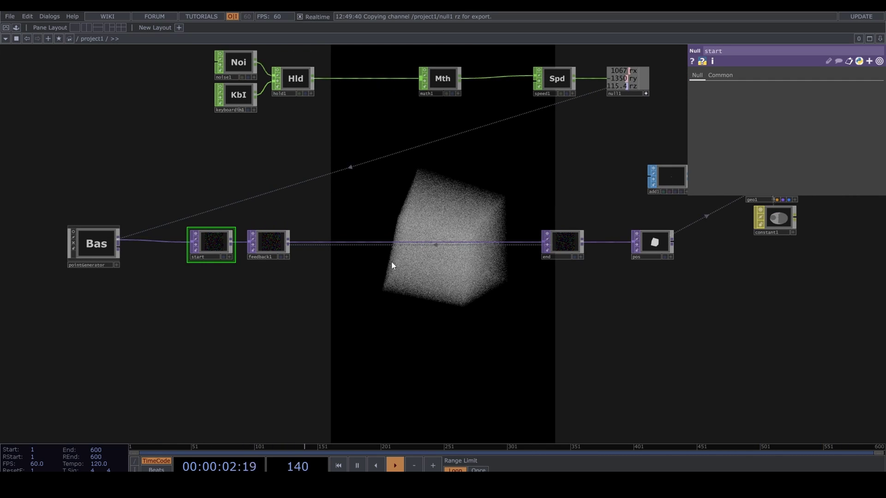
right_click(326, 241)
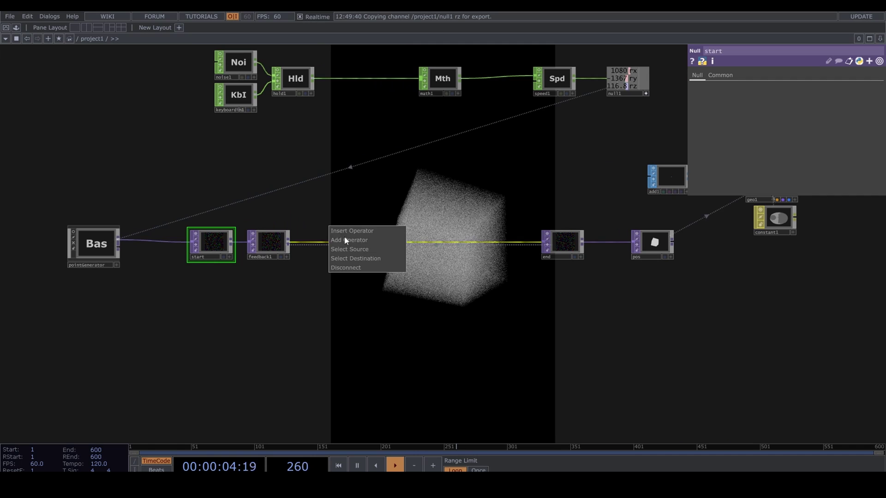
left_click(345, 234)
type("ov")
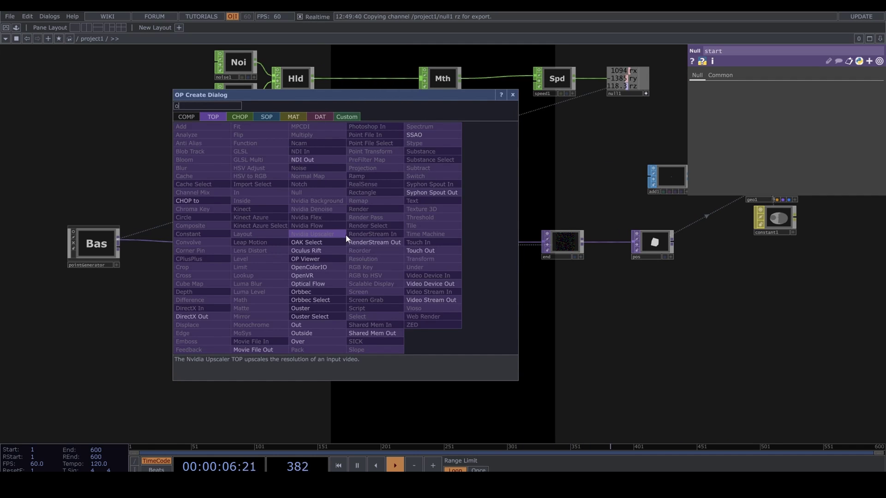
left_click(327, 344)
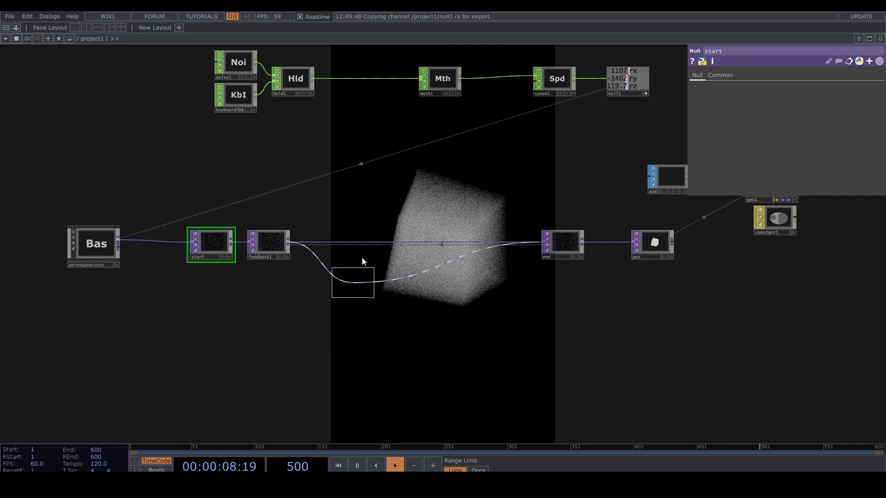
left_click(341, 244)
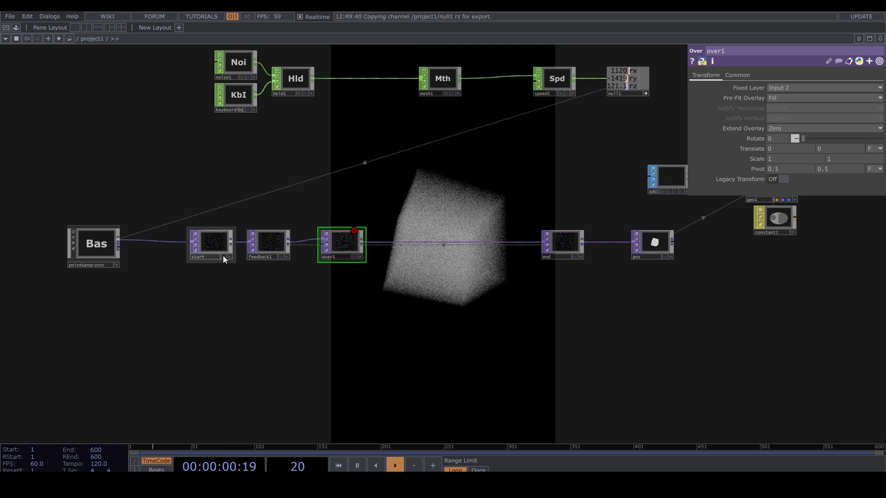
Connect the start Null to the Over TOP's second input and space the start and Feedback nodes apart vertically.
left_click_drag(206, 251, 221, 275)
left_click(232, 266)
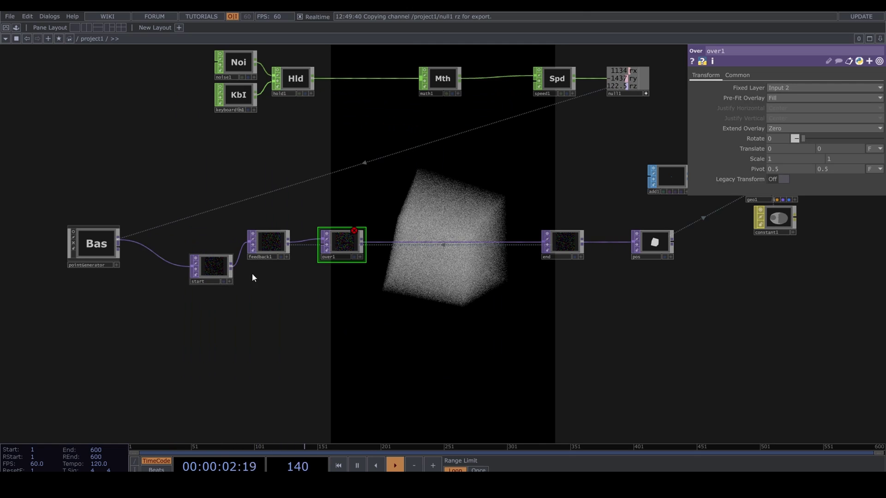
left_click(321, 249)
left_click_drag(261, 239, 261, 232)
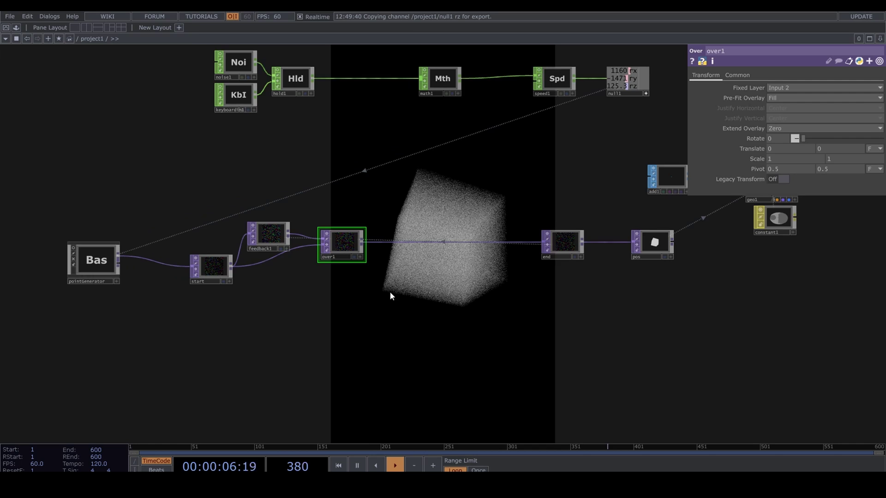
Insert a Level TOP between the Over TOP and the end Null and set its opacity to 0.99.
left_click_drag(390, 292, 326, 251)
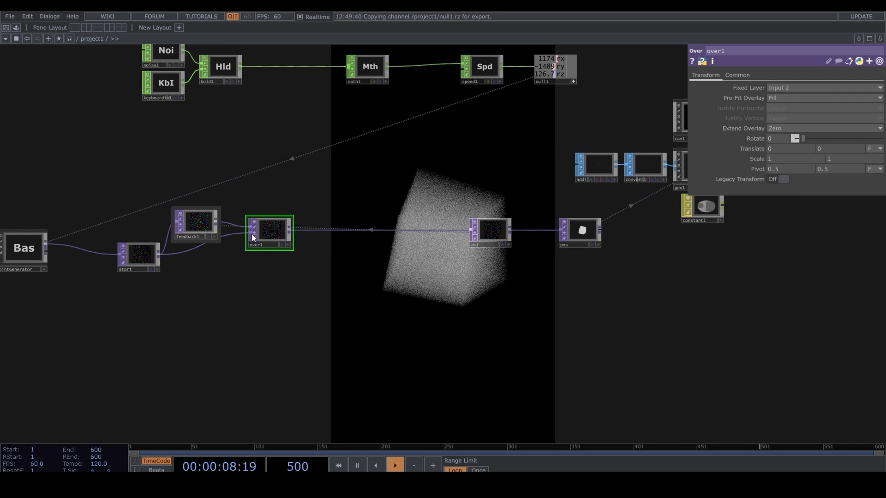
right_click(446, 229)
left_click(459, 228)
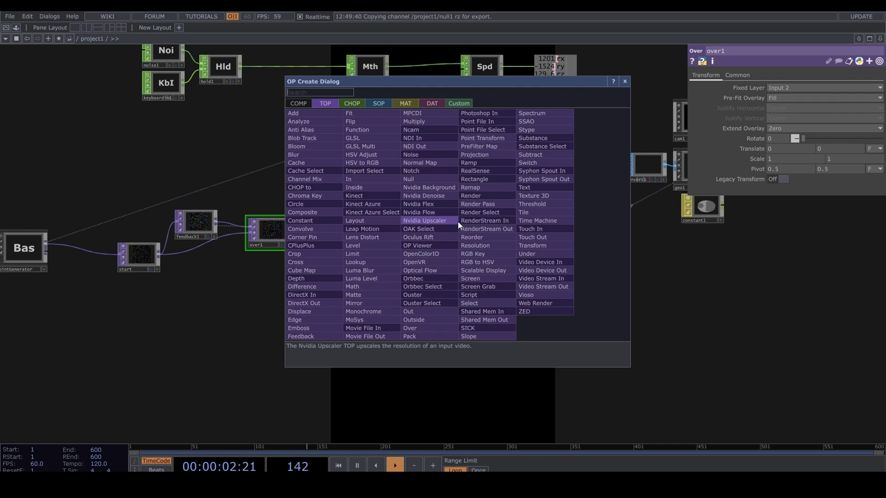
type("lev")
left_click(395, 243)
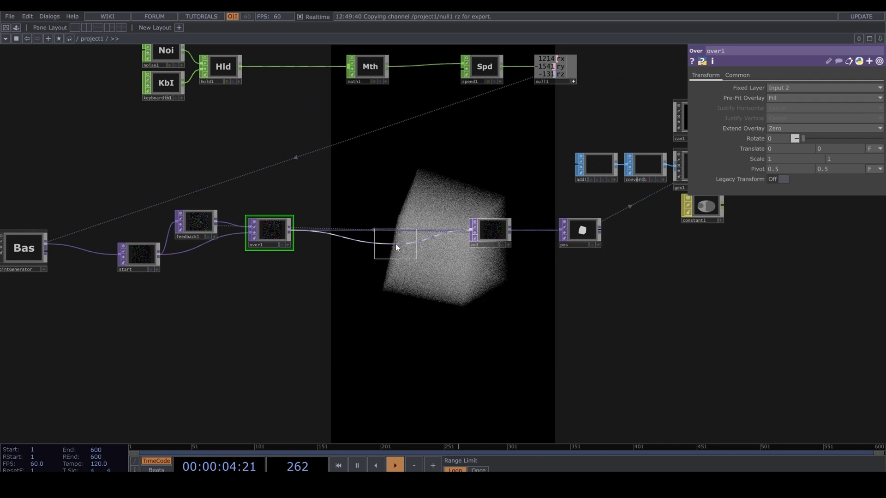
left_click(441, 233)
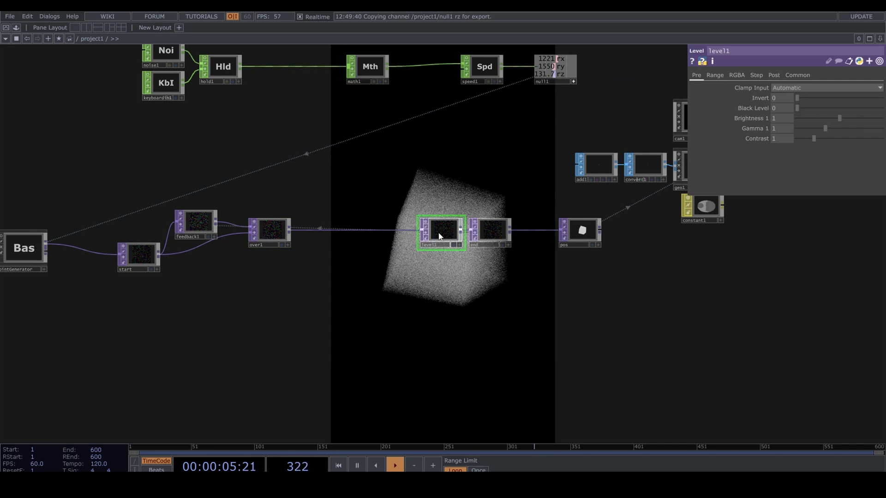
left_click(777, 76)
middle_click_drag(778, 100, 758, 113)
Add a second Keyboard In CHOP below the existing one.
left_click_drag(487, 268, 491, 255)
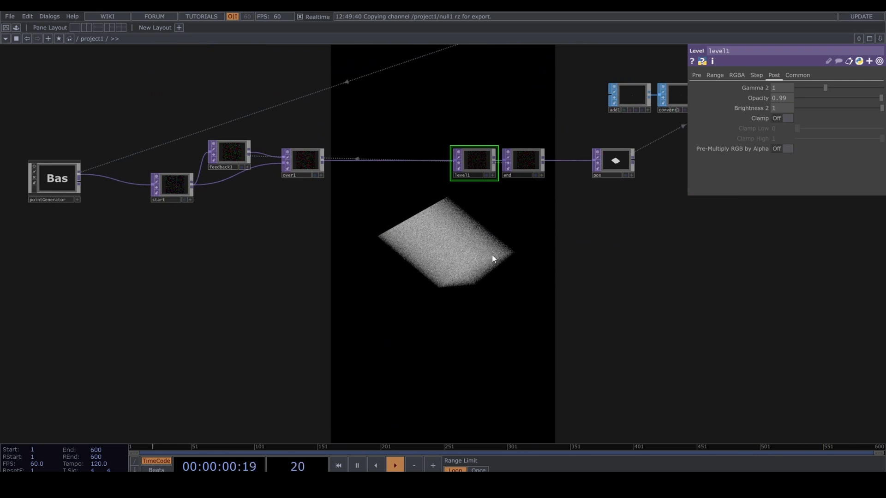
left_click_drag(336, 275, 413, 393)
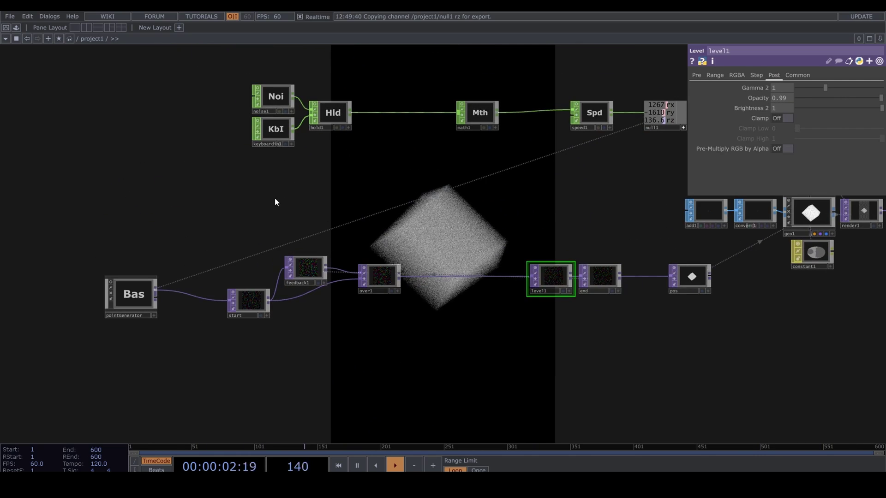
key("Tab")
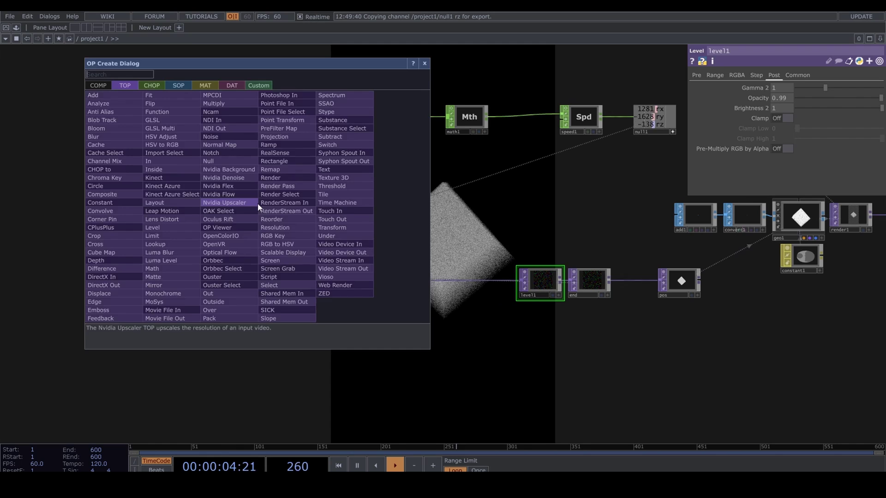
left_click(153, 86)
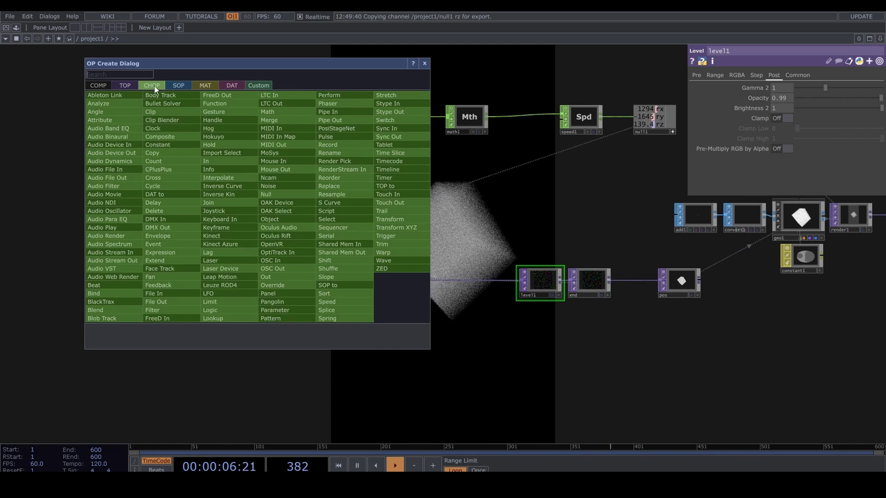
type("key")
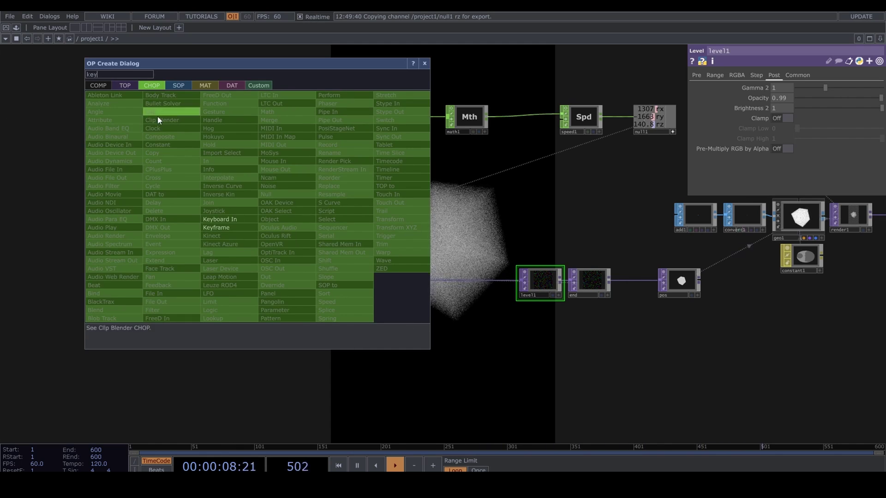
left_click(225, 220)
left_click(257, 187)
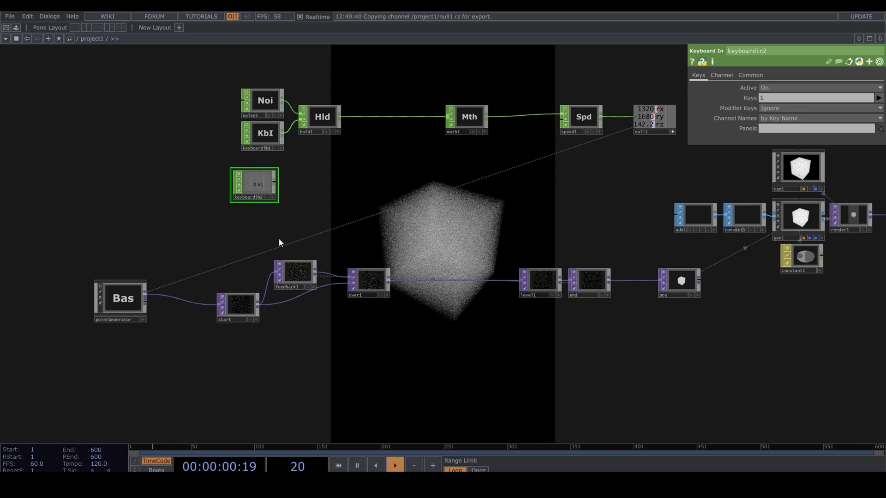
Drive the Feedback TOP's reset pulse with a CHOP reference to the new Keyboard In's k1 channel.
left_click(299, 272)
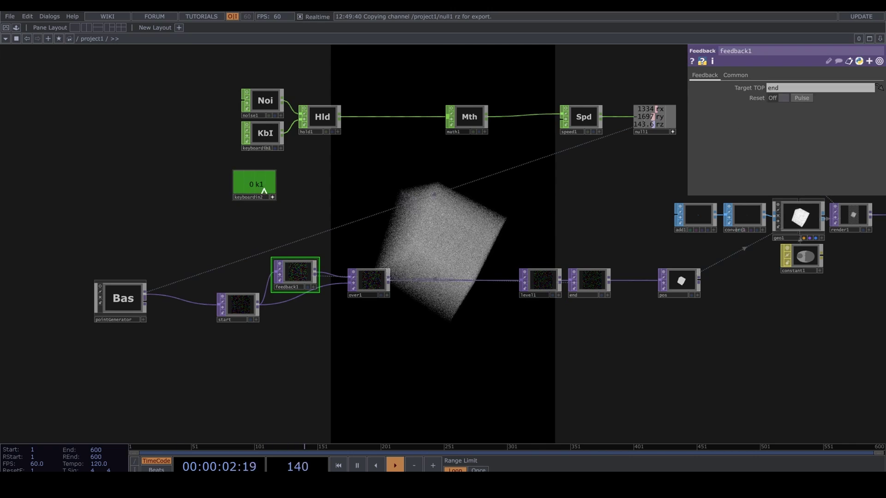
left_click_drag(264, 190, 782, 88)
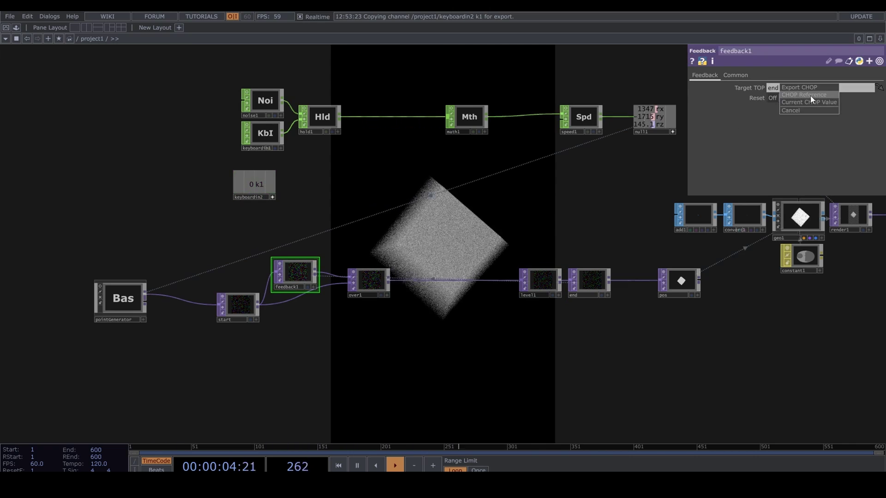
left_click(810, 95)
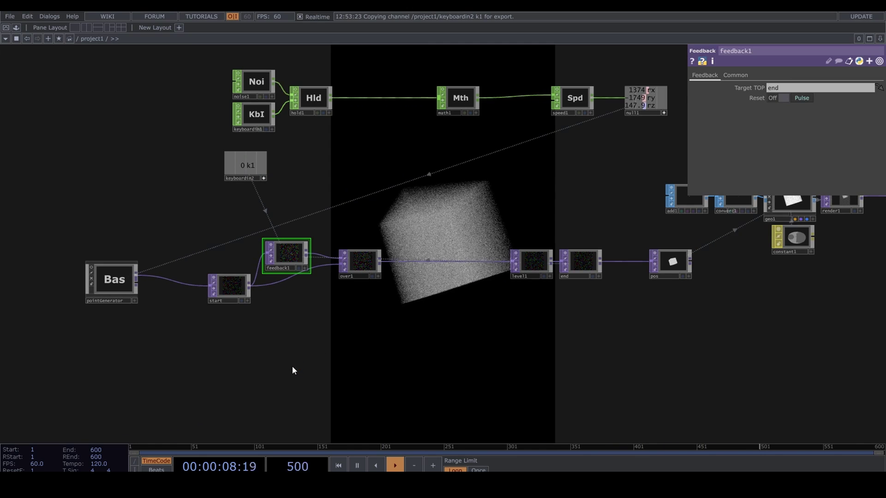
left_click_drag(319, 354, 315, 351)
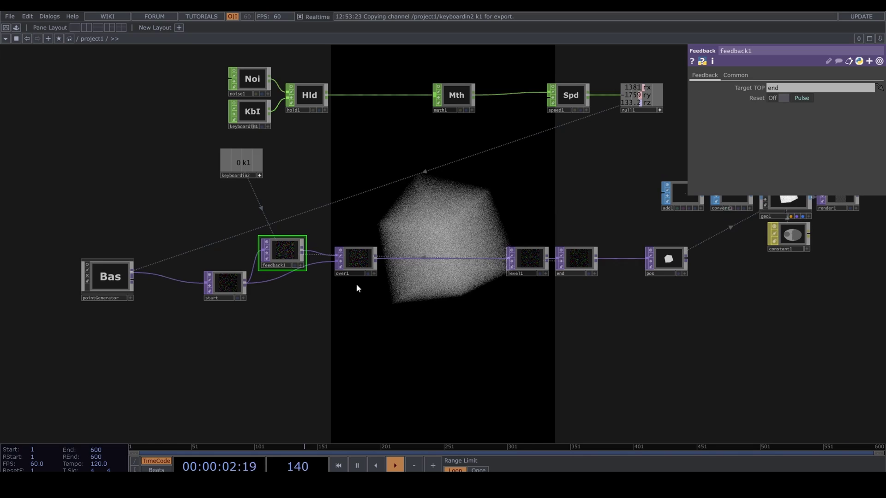
Shift the point generator, start, Feedback and Over nodes away from the Level TOP to open a gap after the Over TOP.
left_click_drag(373, 319, 381, 292)
left_click_drag(484, 323, 525, 326)
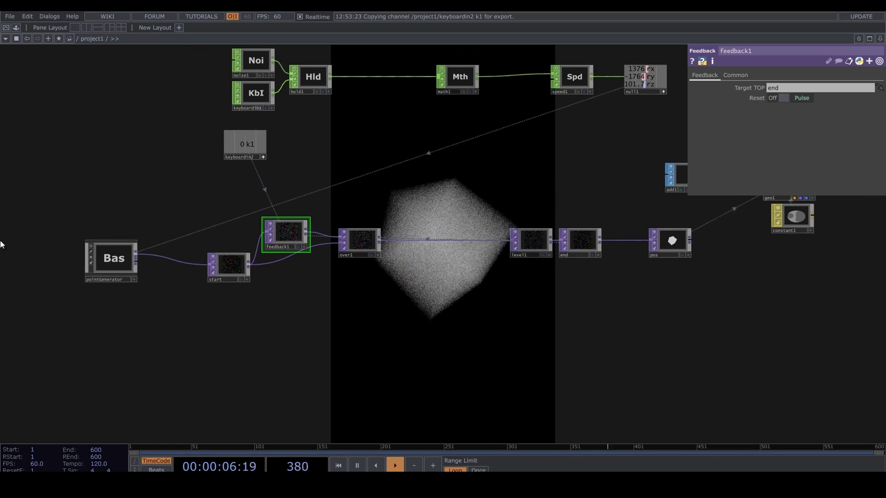
left_click_drag(23, 204, 379, 310)
left_click_drag(369, 245, 231, 246)
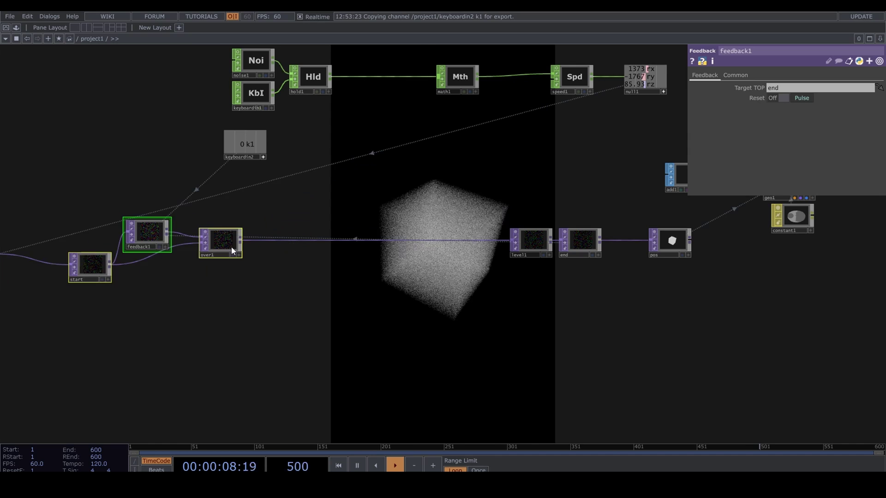
Insert a Point Transform TOP between the Over TOP and the Level TOP.
right_click(354, 239)
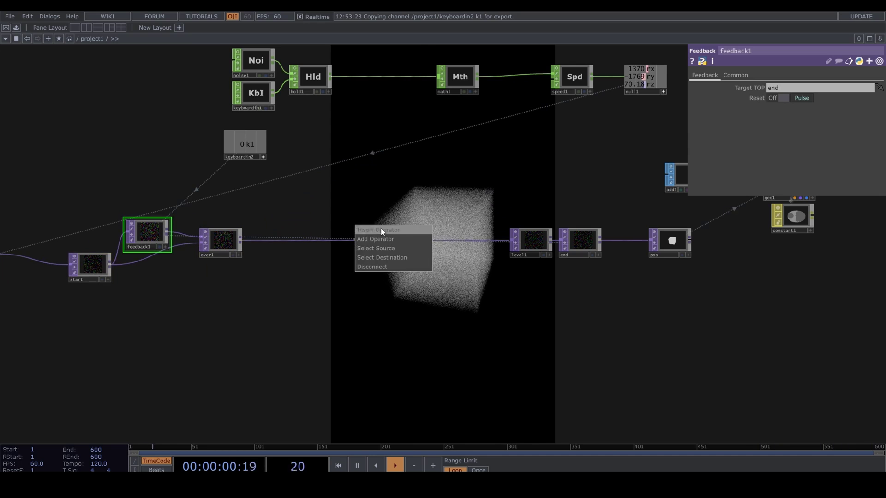
left_click(381, 228)
type("poin")
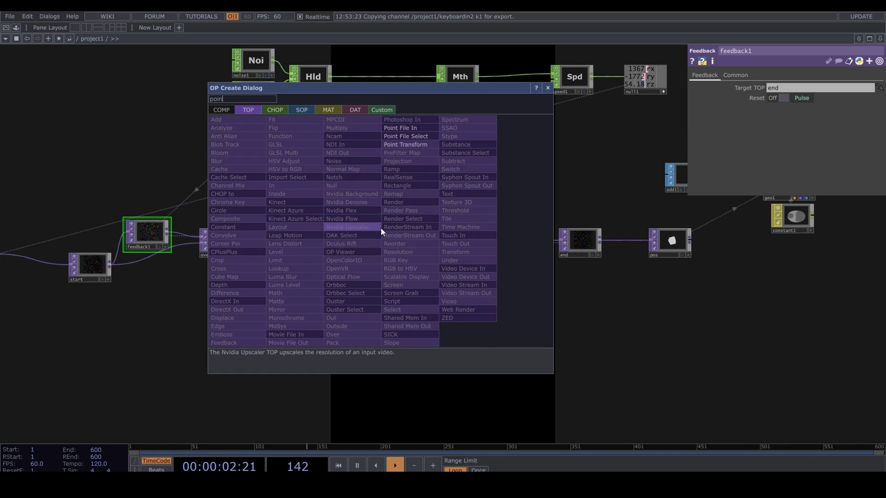
left_click(411, 145)
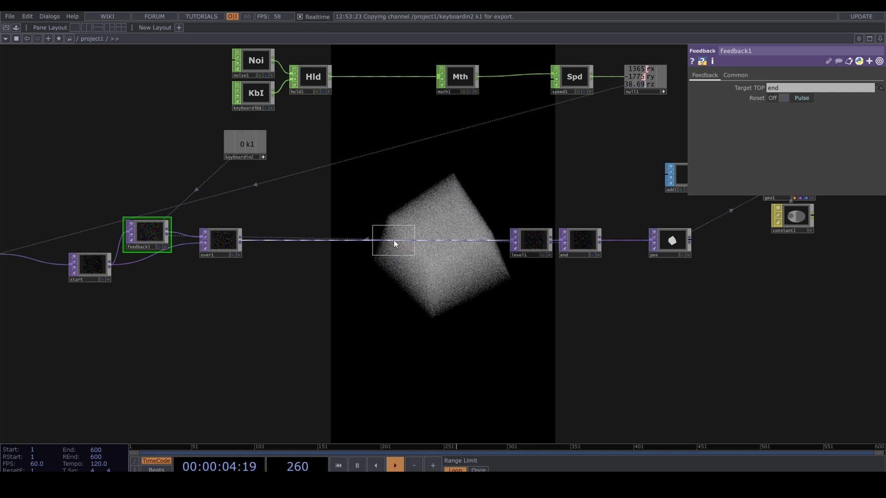
left_click(394, 240)
middle_click_drag(780, 156, 747, 145)
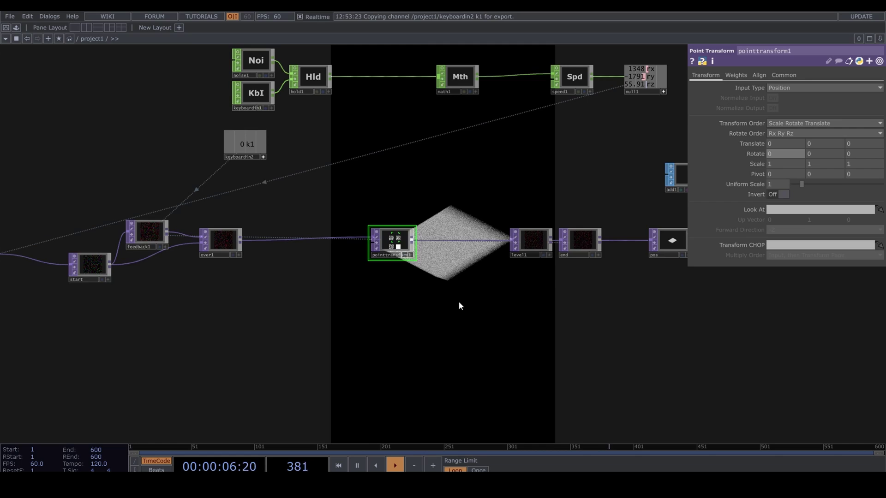
Branch a Noise TOP off the Over TOP and wire the Over TOP into the Noise's second input as well.
left_click_drag(444, 318, 484, 285)
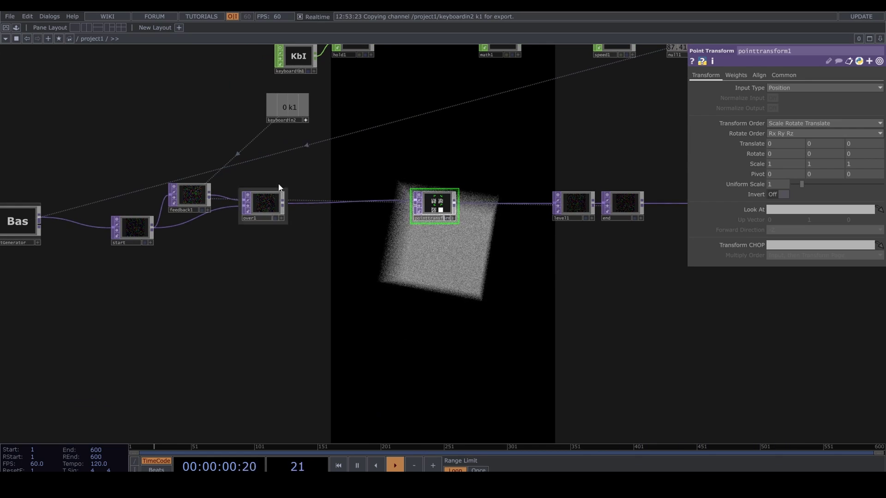
left_click(284, 203)
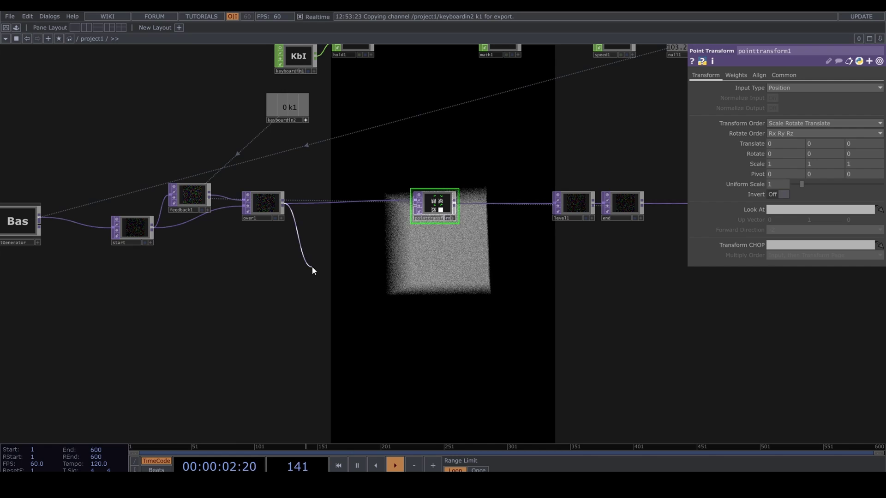
left_click(312, 269)
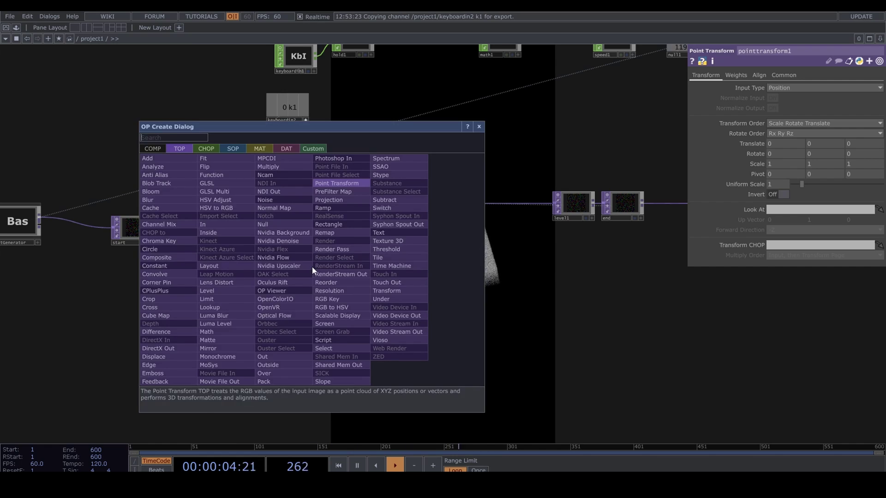
left_click(281, 199)
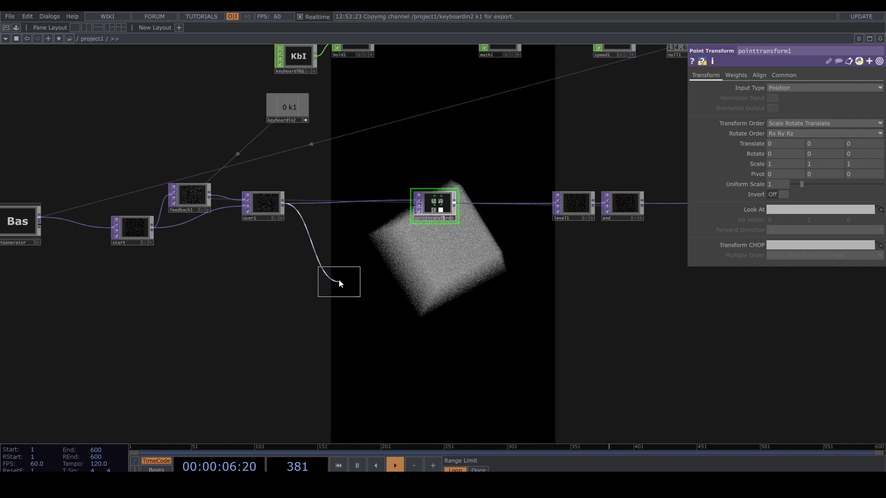
left_click(336, 272)
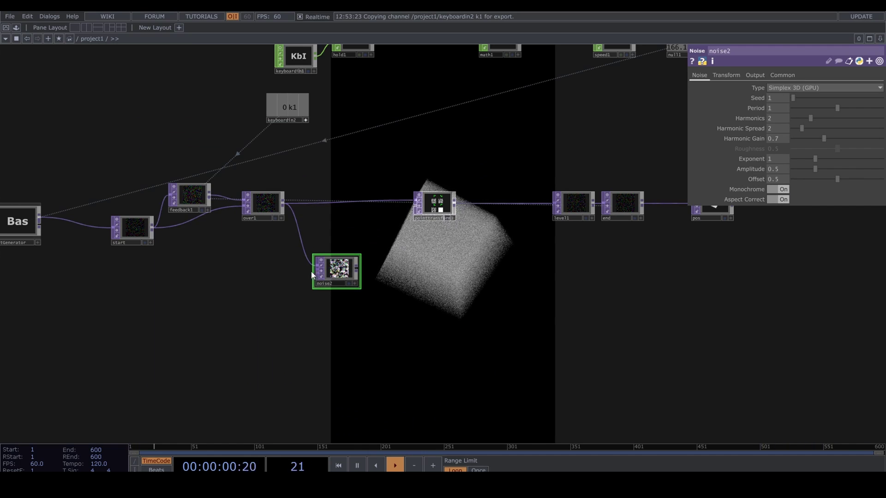
left_click_drag(315, 270, 285, 204)
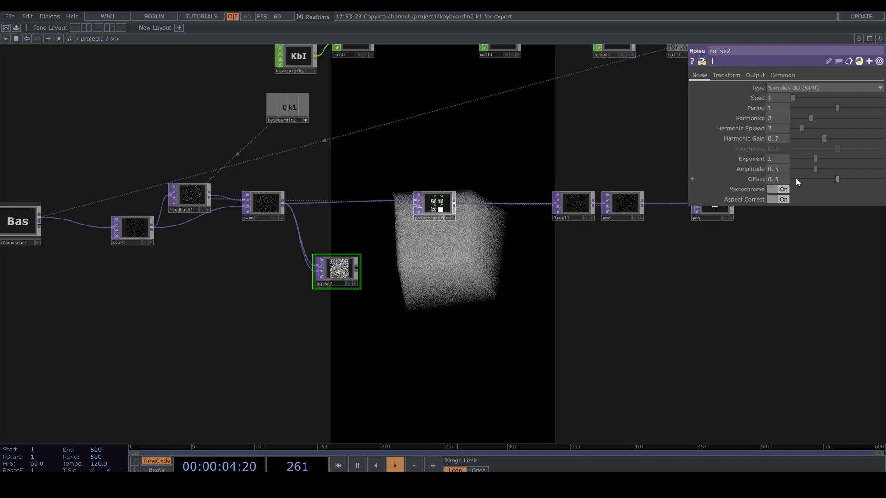
Set the new Noise TOP's offset to 0, amplitude to 1, period to 2, harmonics to 0 and RGB output to Noise.
left_click_drag(796, 179, 754, 180)
middle_click_drag(779, 170, 798, 159)
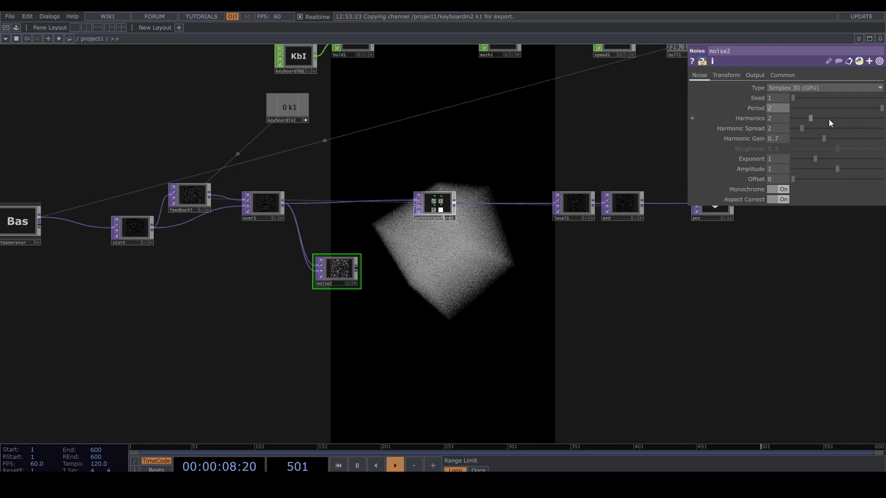
left_click_drag(816, 118, 766, 122)
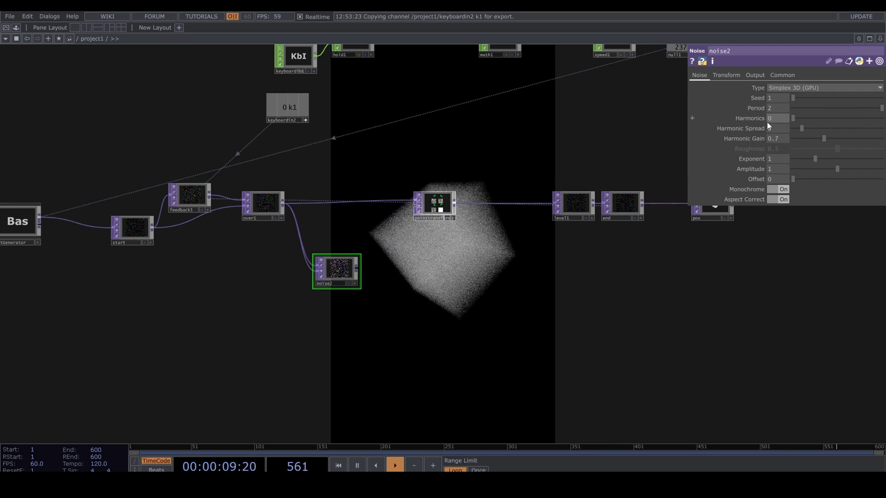
left_click(754, 76)
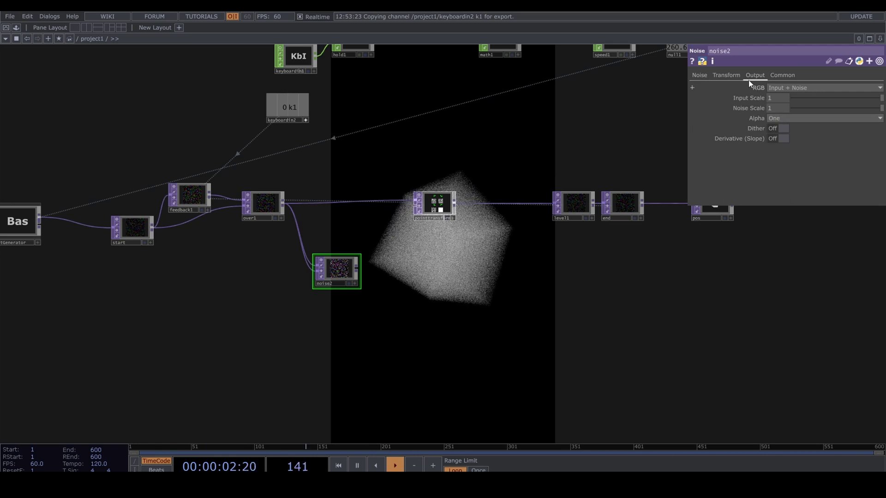
left_click(785, 87)
left_click(783, 97)
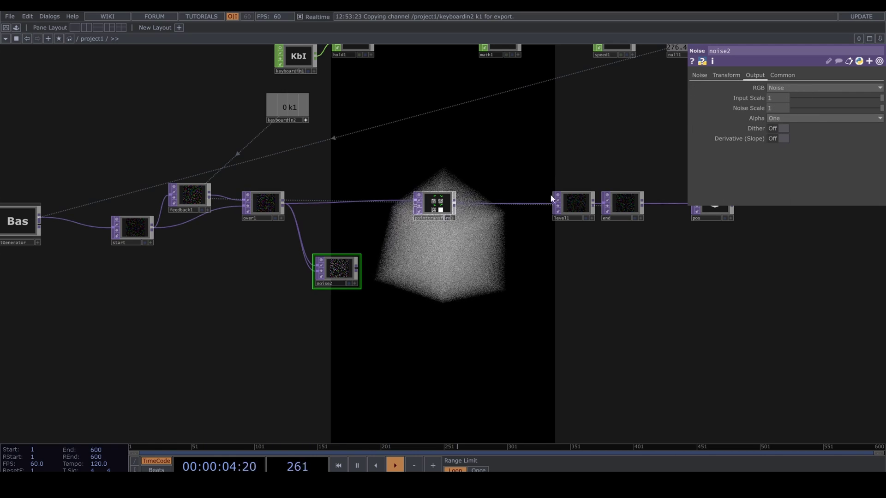
Connect the Noise TOP to the Point Transform TOP's second input and show the Point Transform's parameters.
scroll(369, 274, "up", 1)
scroll(369, 274, "up", 1)
left_click_drag(352, 265, 434, 179)
left_click(463, 178)
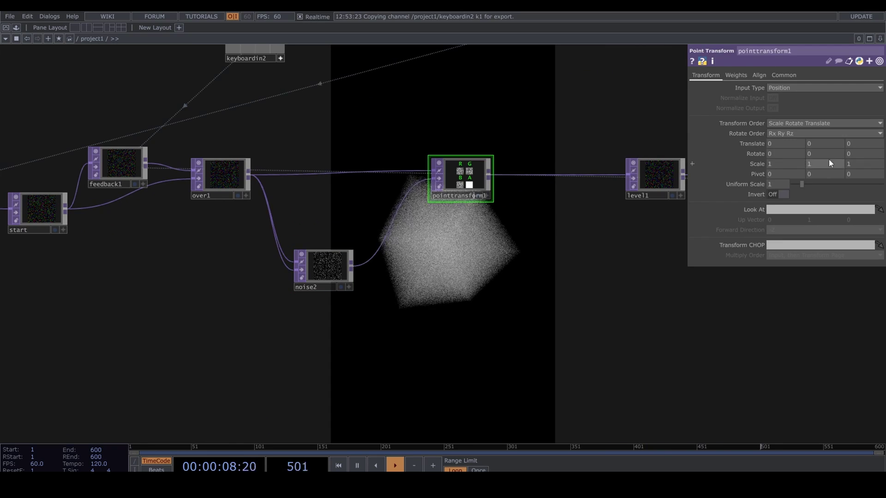
mouse_move(773, 154)
middle_mouse_down()
mouse_move(762, 142)
mouse_move(773, 136)
mouse_move(773, 154)
middle_mouse_up()
Branch a Null CHOP off the Hold CHOP and place it above the existing Null CHOP.
left_click_drag(546, 112, 432, 267)
scroll(578, 299, "down", 3)
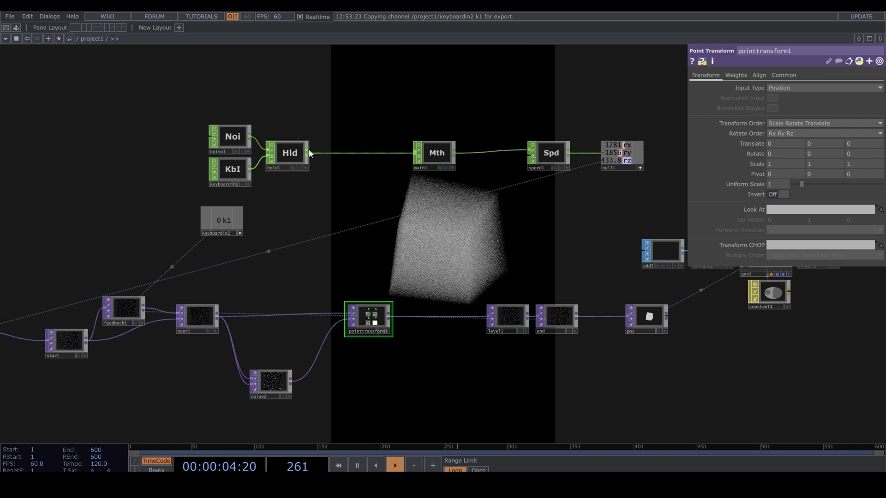
left_click_drag(308, 152, 571, 99)
type("nu")
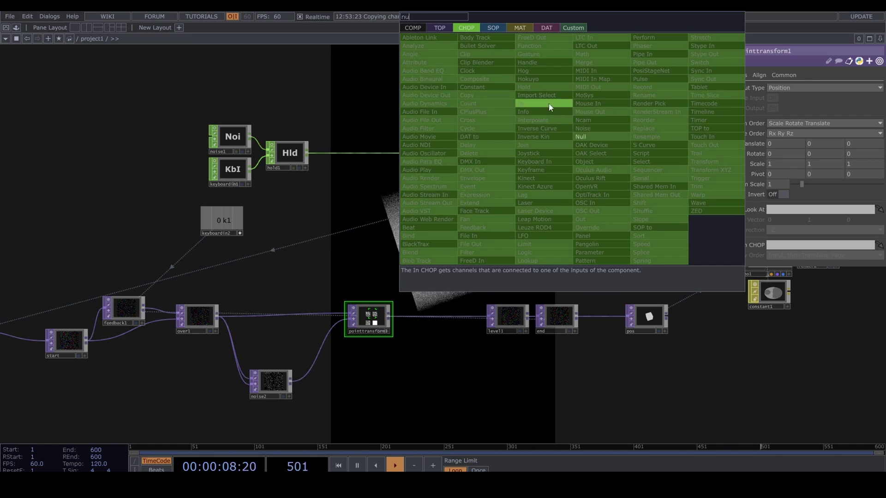
left_click(581, 136)
left_click(610, 112)
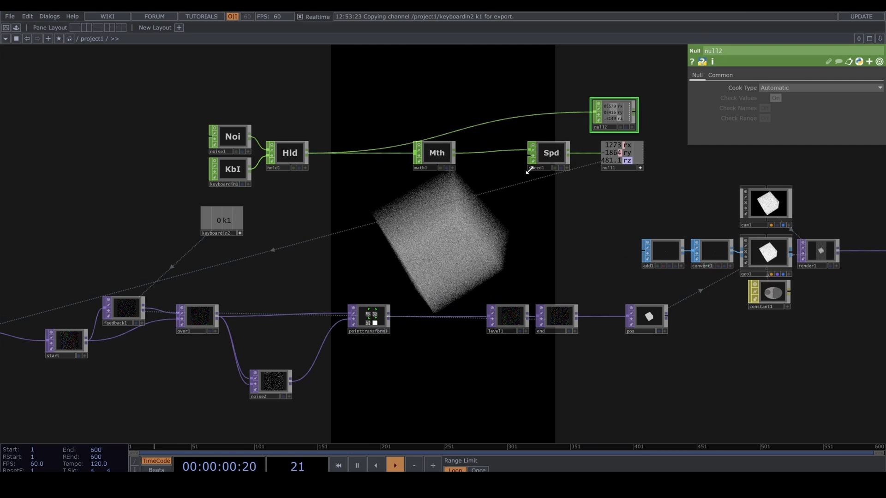
Drive the Point Transform's X, Y and Z rotation with CHOP references to the new Null's rx, ry and rz channels.
left_click(377, 309)
scroll(623, 141, "up", 2)
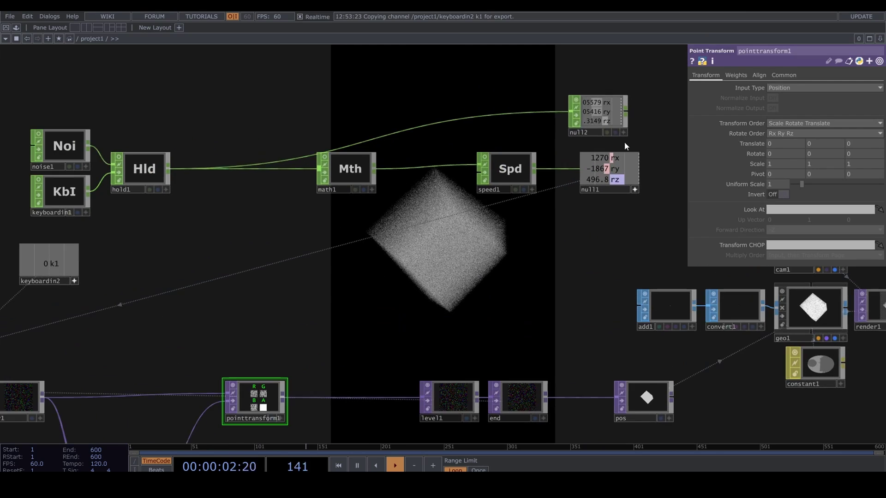
left_click(624, 133)
left_click_drag(601, 101, 783, 154)
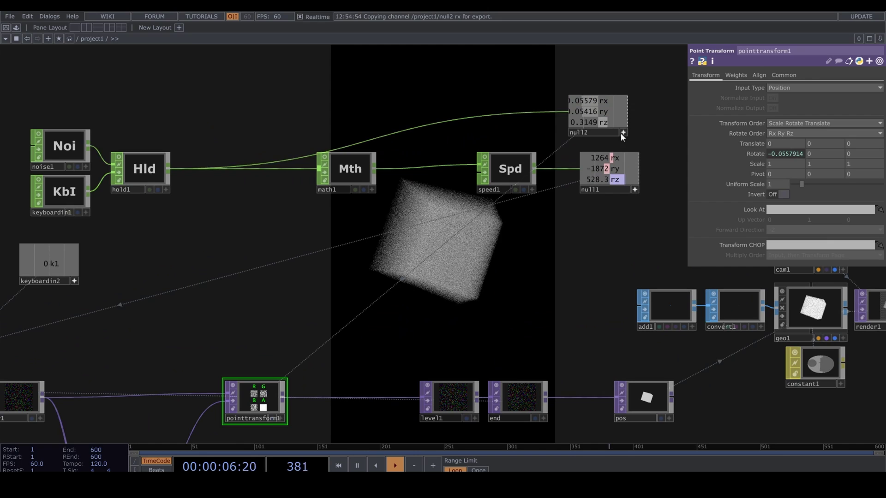
left_click_drag(838, 162, 835, 156)
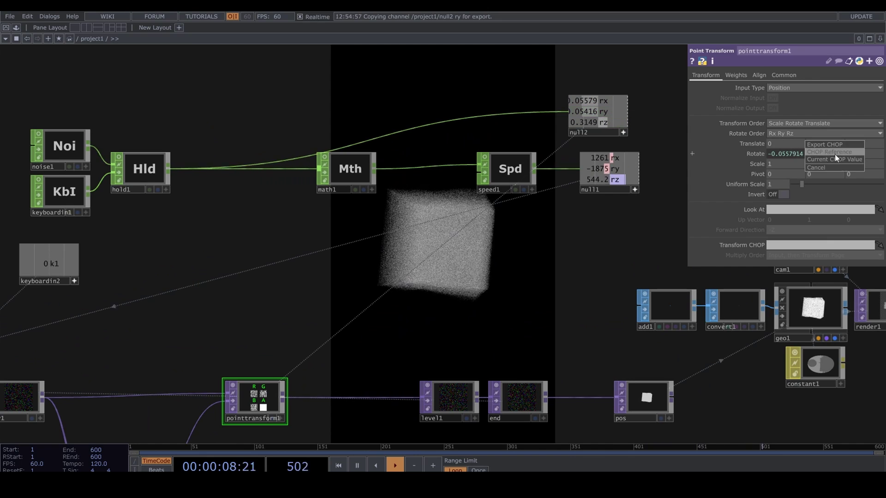
left_click(835, 154)
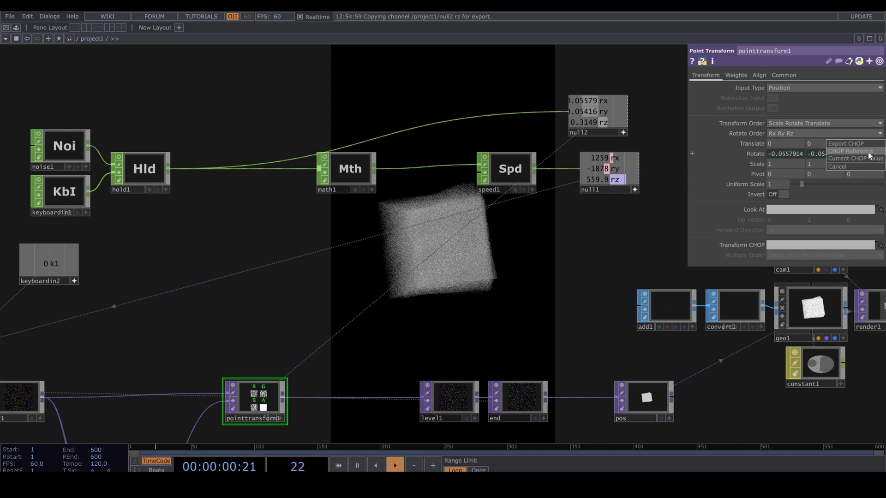
left_click(867, 151)
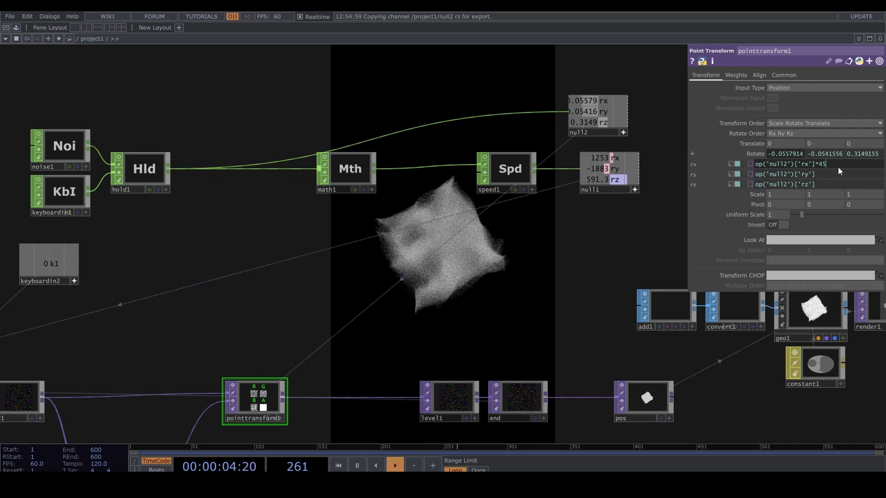
Multiply the Point Transform's rx, ry and rz rotation expressions by 45.
key("Return")
left_click(840, 174)
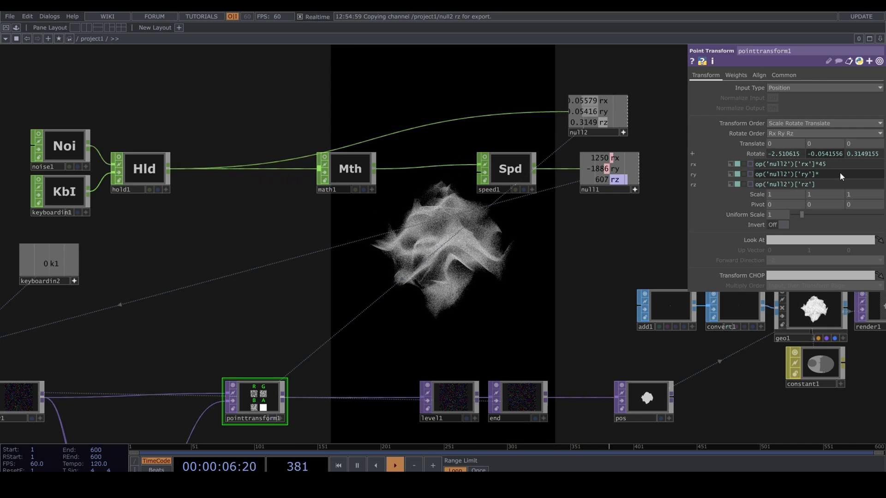
key("Return")
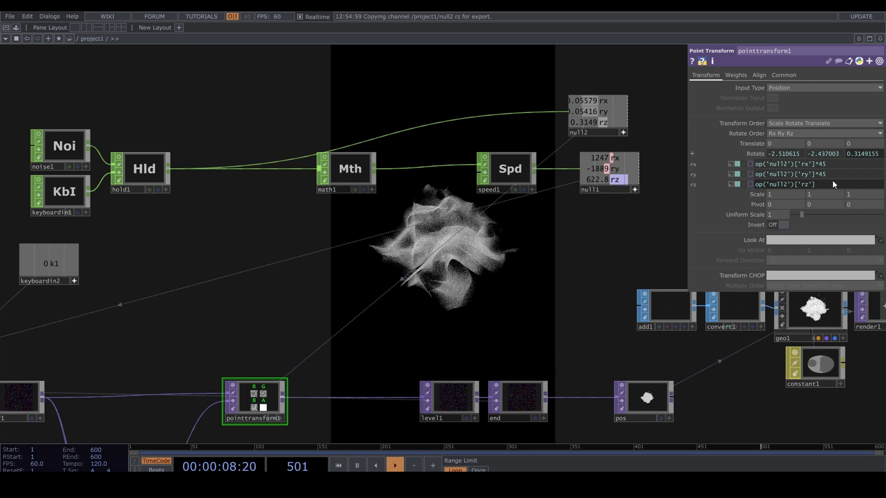
type("45")
Set the scale of the Noise TOP feeding the Point Transform to 0.5 on all three axes.
left_click_drag(382, 246, 431, 138)
left_click_drag(397, 394, 412, 346)
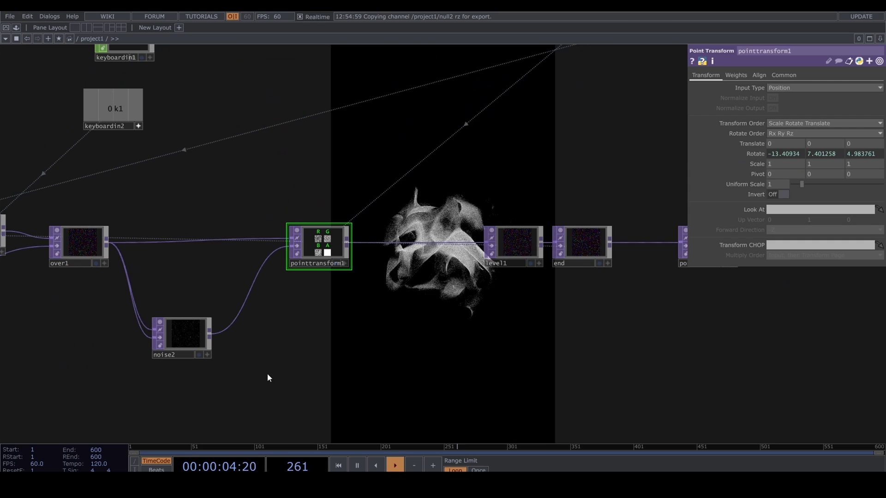
left_click(161, 342)
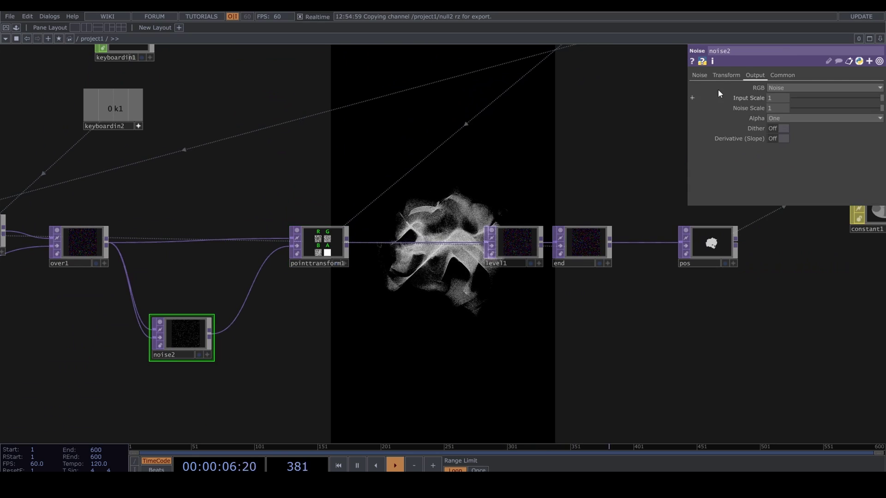
left_click(726, 75)
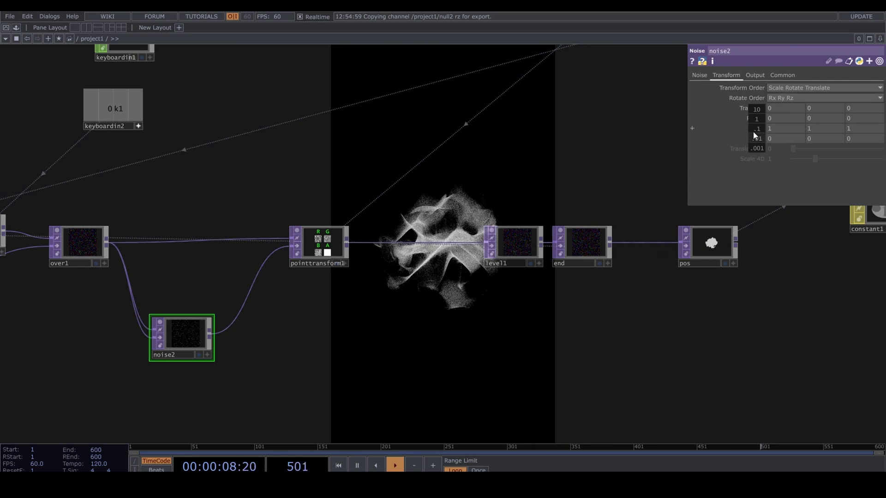
mouse_move(754, 135)
middle_mouse_down()
mouse_move(749, 127)
mouse_move(757, 129)
middle_mouse_up()
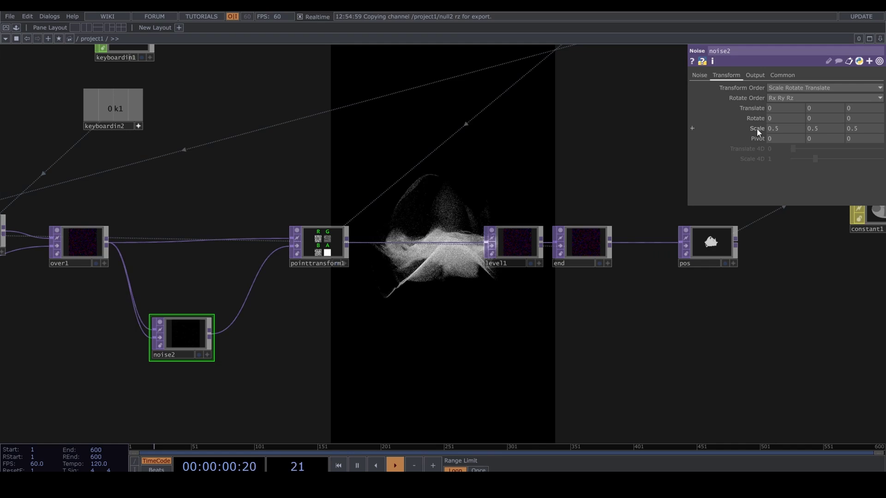
Set the Noise TOP's period to 3 and its type to Perlin 3D (GPU).
left_click(699, 75)
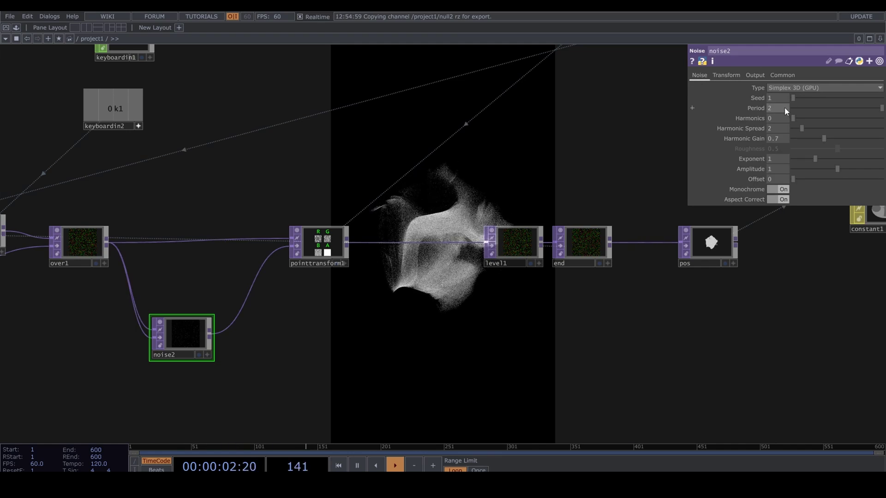
middle_click_drag(784, 108, 792, 84)
left_click(790, 87)
left_click(788, 106)
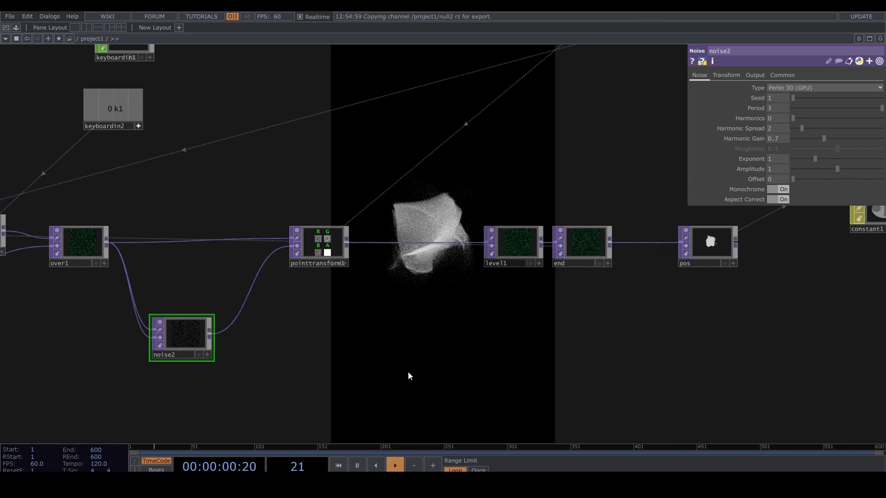
Animate the Noise TOP's Y translation with an expression.
left_click(737, 74)
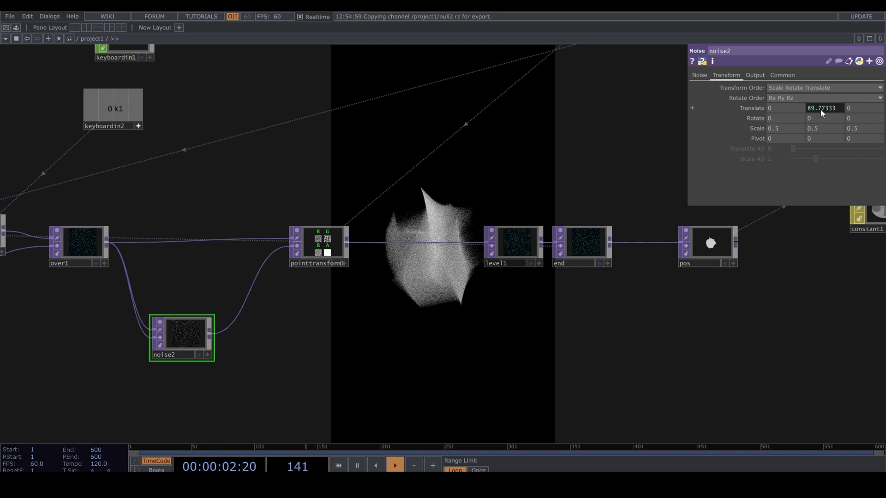
left_click_drag(468, 352, 484, 309)
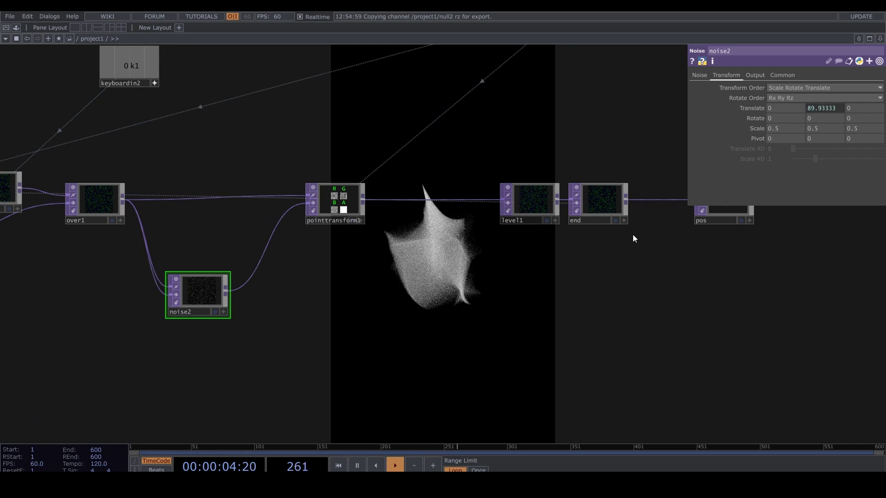
left_click_drag(528, 277, 517, 209)
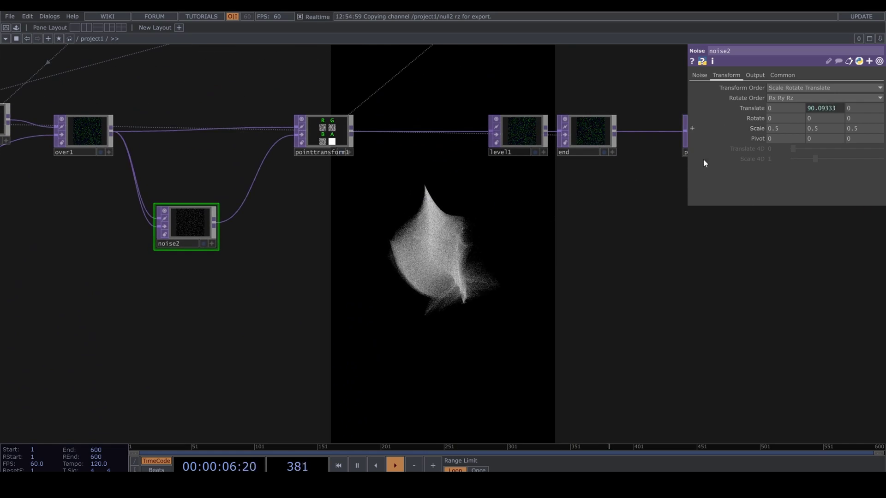
left_click_drag(629, 283, 650, 245)
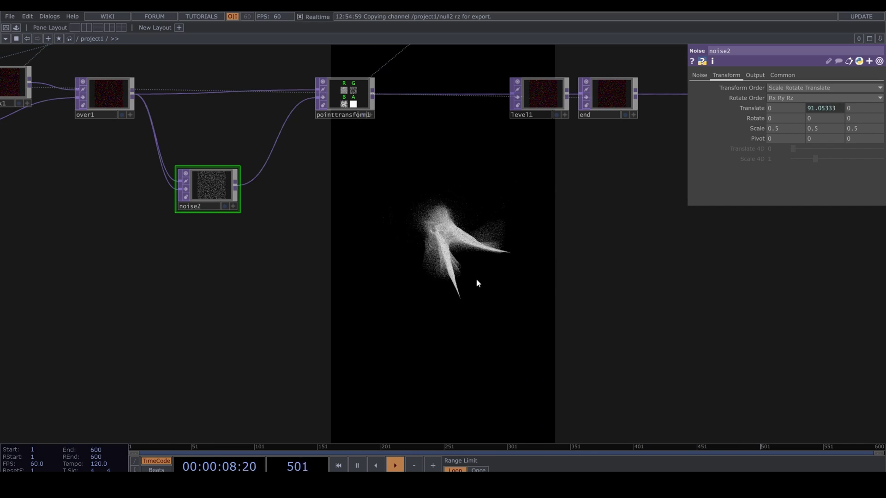
left_click_drag(449, 171, 464, 385)
left_click_drag(383, 254, 399, 438)
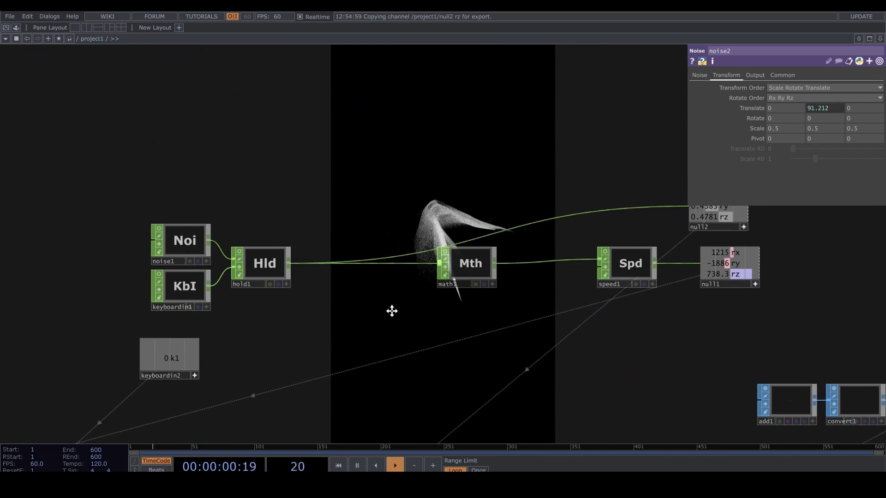
left_click_drag(391, 311, 391, 254)
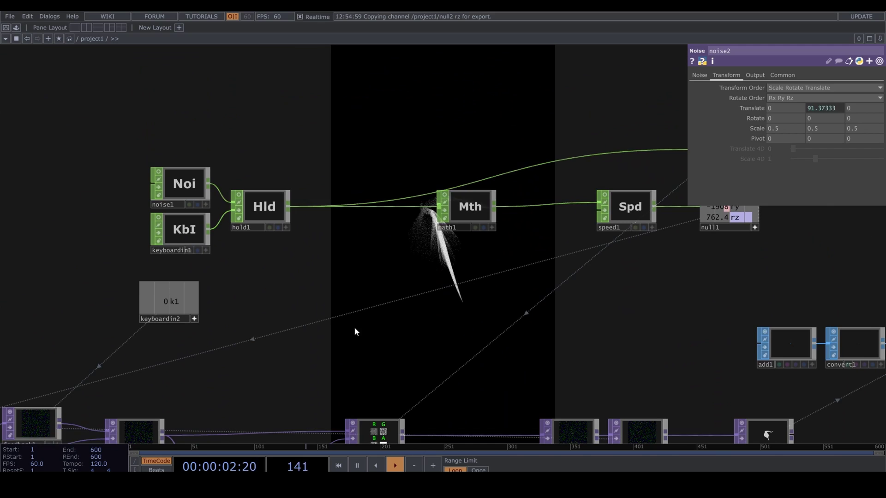
Try a scale of 2 on all three axes of the Point Transform, and restore it to 1.
scroll(504, 155, "down", 5)
scroll(504, 155, "down", 1)
scroll(546, 200, "down", 2)
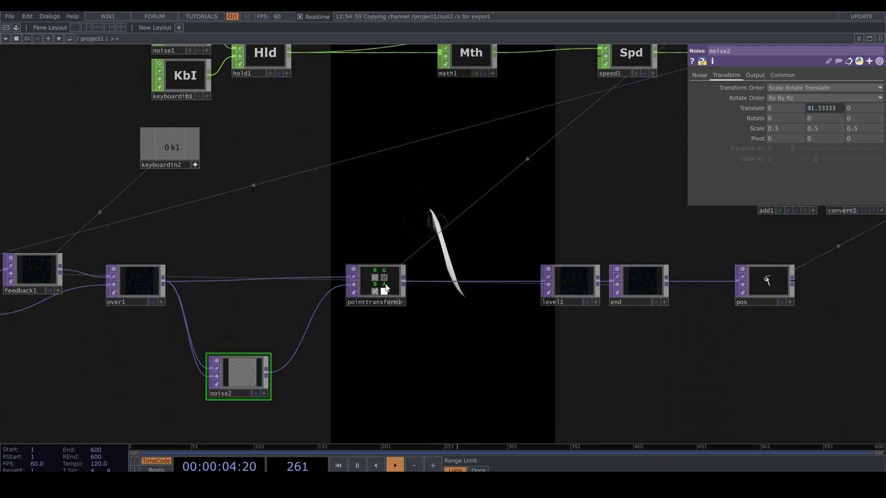
left_click(376, 282)
scroll(409, 222, "down", 2)
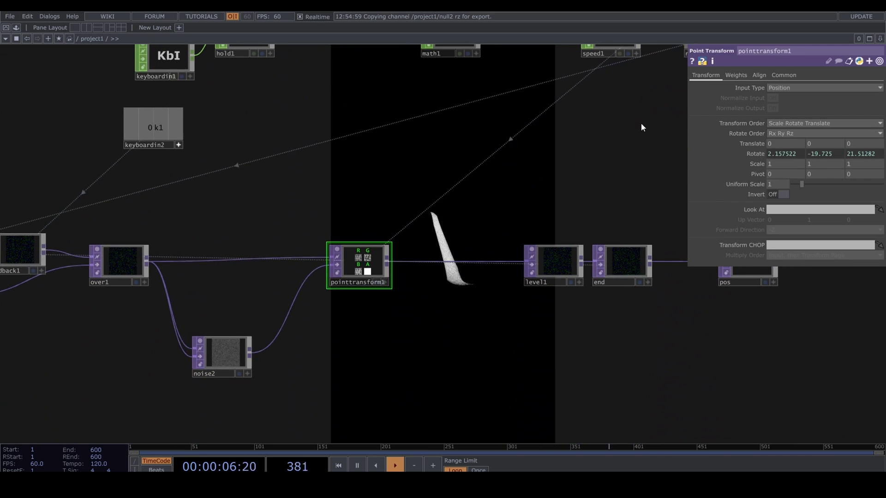
mouse_move(763, 162)
middle_mouse_down()
mouse_move(789, 163)
mouse_move(759, 150)
middle_mouse_up()
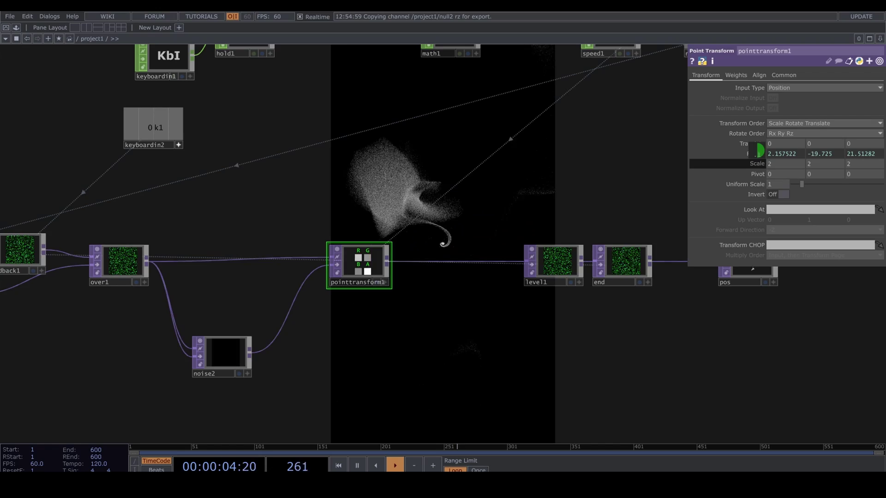
middle_click_drag(759, 150, 713, 150)
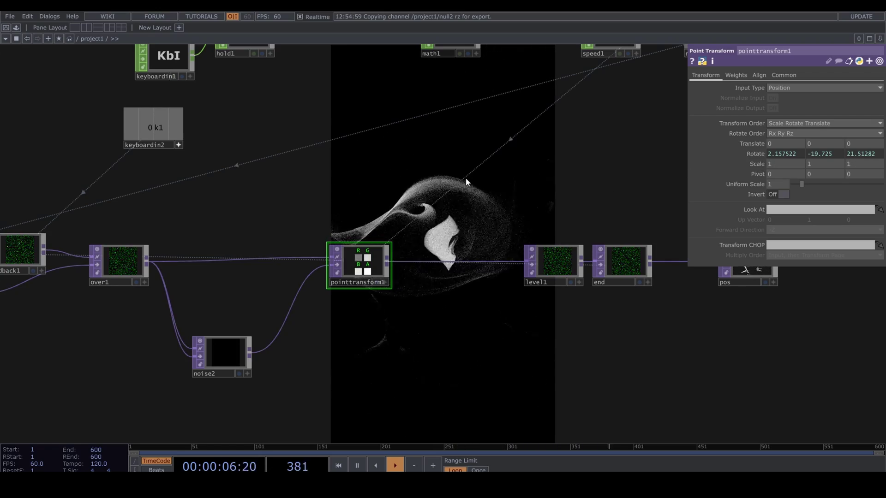
Add sx, sy and sz to the channel names of the Noise CHOP feeding the Hold.
left_click_drag(461, 221, 486, 395)
left_click(196, 184)
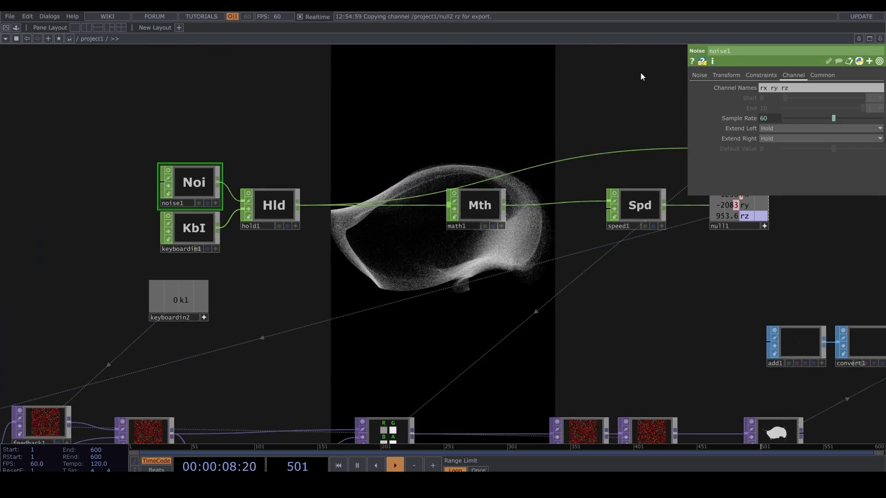
left_click(794, 90)
type("sx")
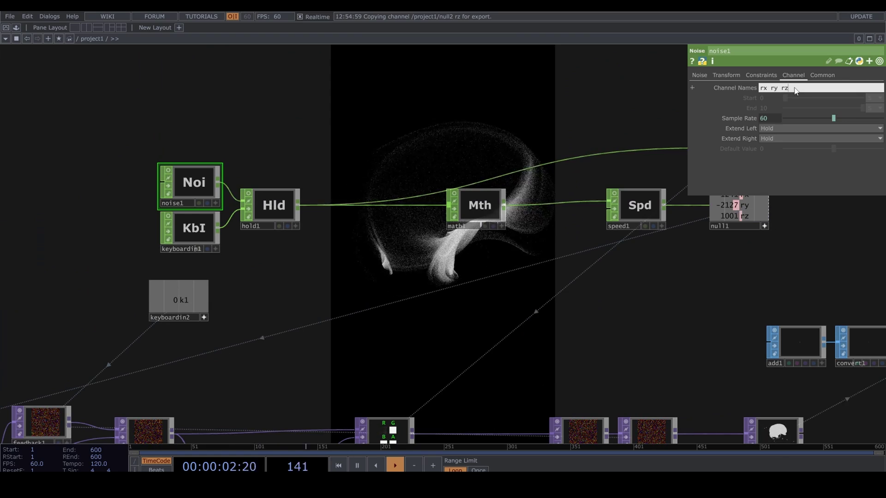
type(" s")
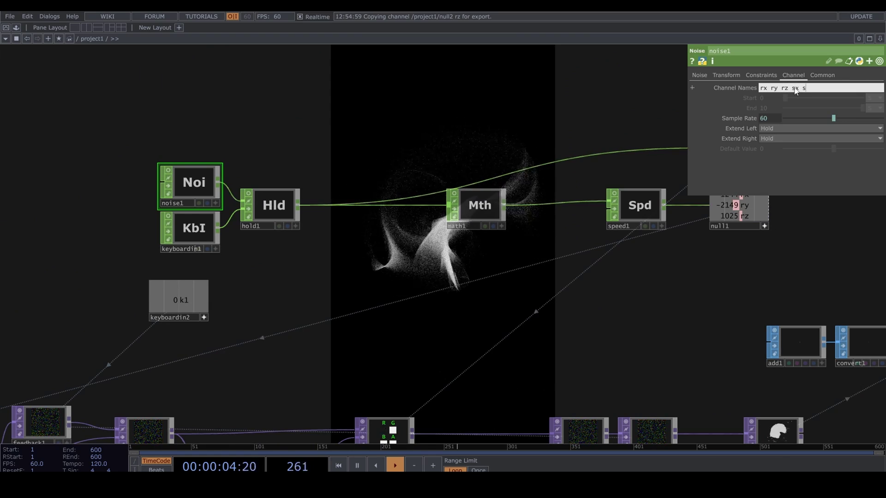
type("y sz")
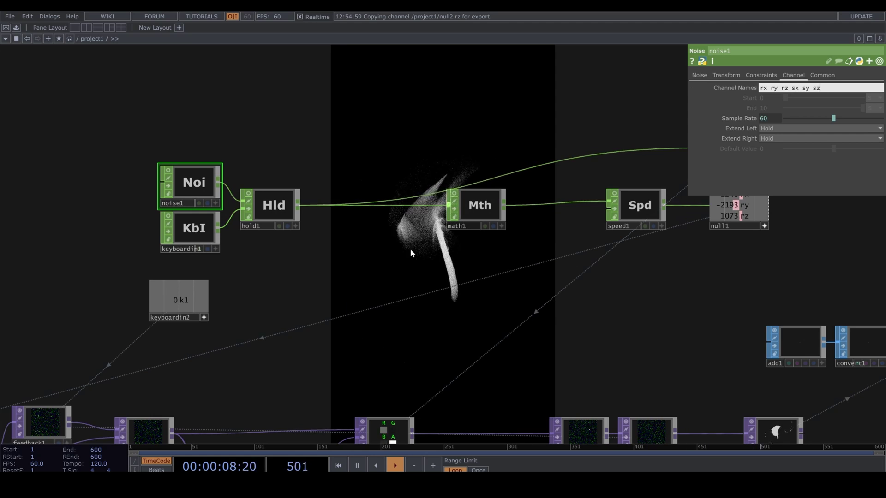
key("Return")
Make room between the Hold and Math CHOPs and insert a Select CHOP on their connection.
left_click_drag(458, 238, 427, 229)
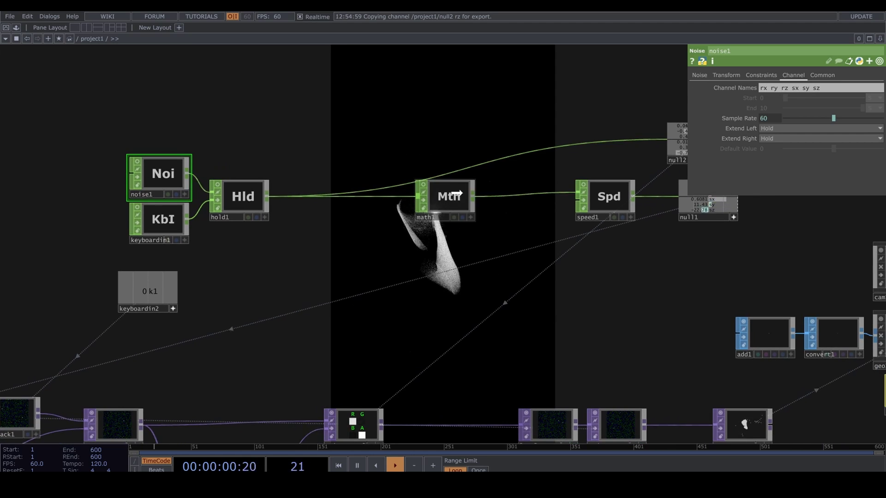
left_click_drag(455, 195, 511, 194)
right_click(413, 196)
left_click(431, 188)
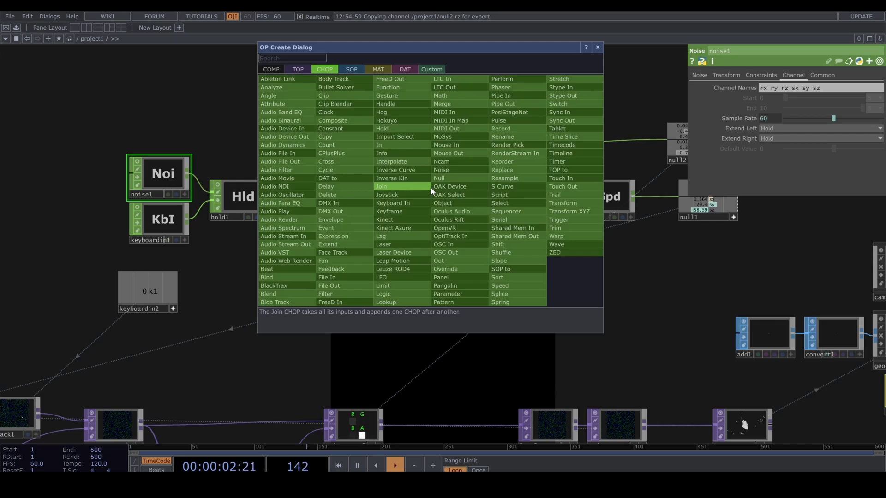
type("sel")
left_click(499, 203)
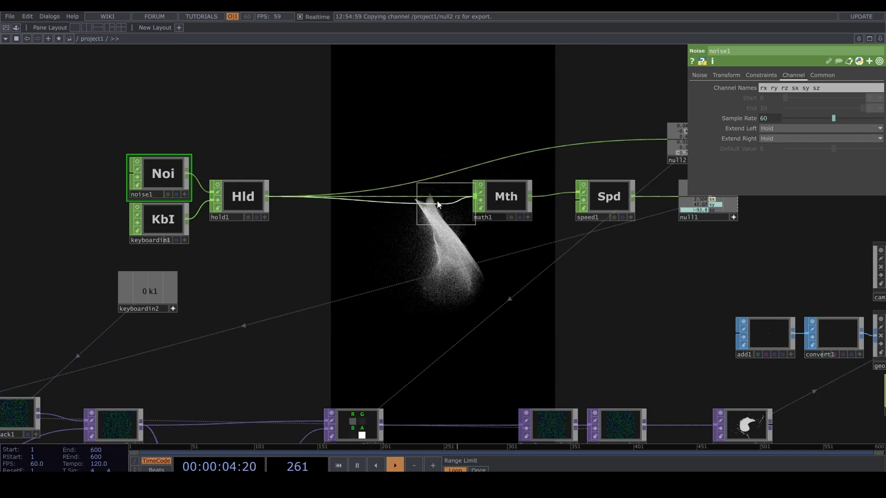
left_click(421, 199)
Restrict the Select CHOP's channel names to rx, ry and rz.
left_click(879, 97)
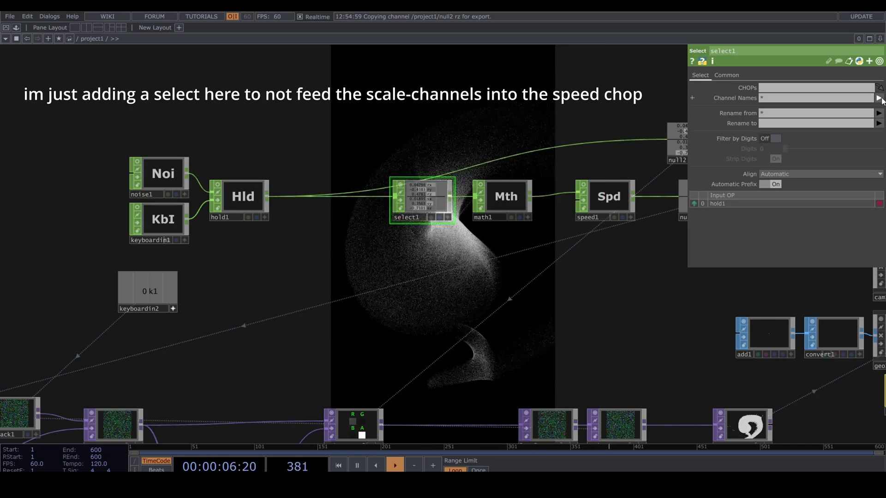
left_click(878, 118)
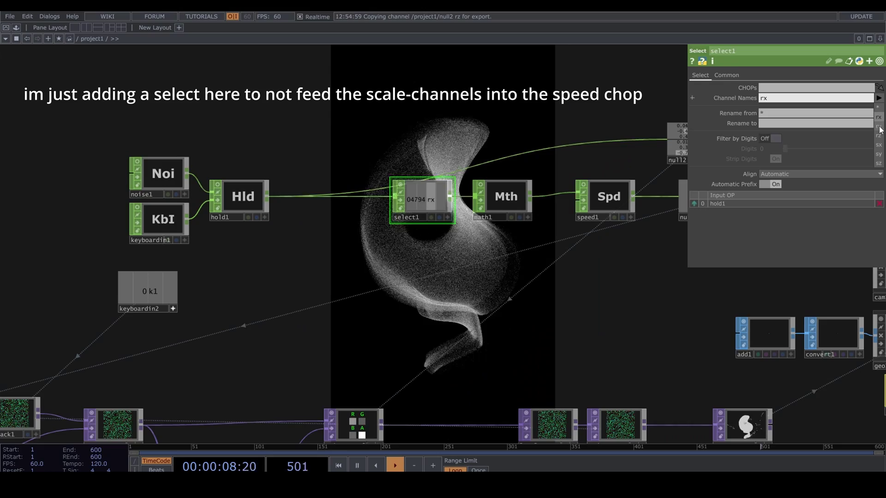
left_click(879, 127)
left_click(878, 97)
left_click(879, 135)
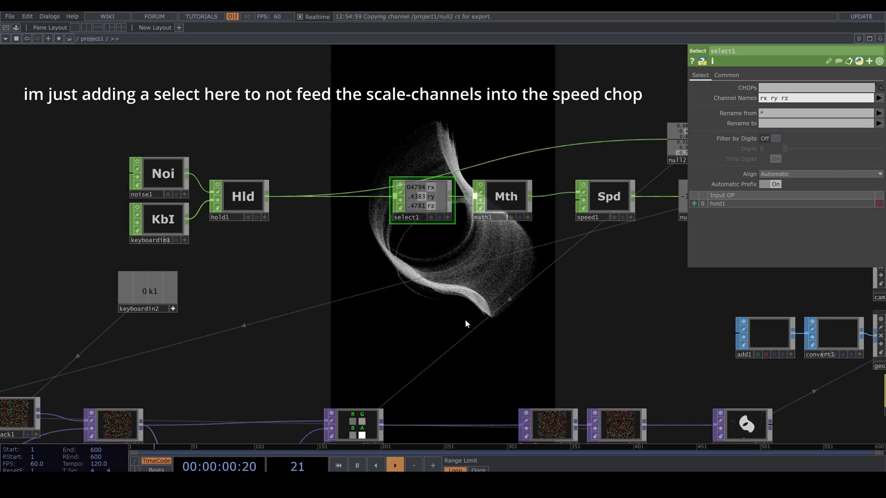
Reference the sx channel of null2 in the Point Transform's X scale and expand its scale expressions.
scroll(464, 319, "down", 5)
left_click_drag(410, 281, 375, 290)
left_click_drag(466, 184, 407, 193)
scroll(523, 121, "up", 8)
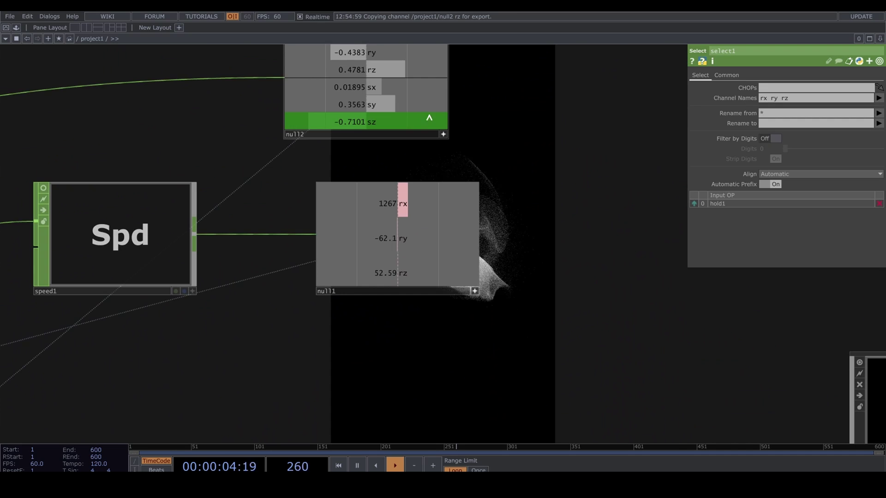
scroll(505, 121, "down", 8)
left_click_drag(301, 283, 351, 251)
left_click(258, 288)
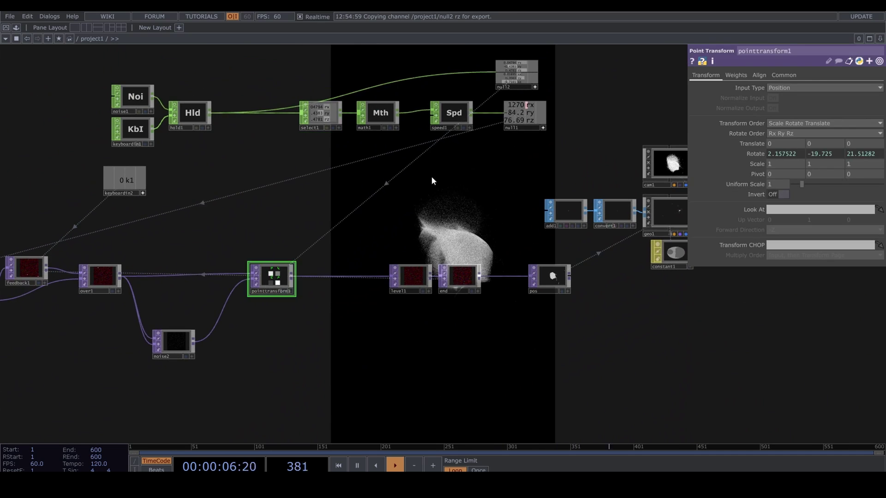
left_click_drag(405, 219, 351, 264)
scroll(512, 119, "up", 6)
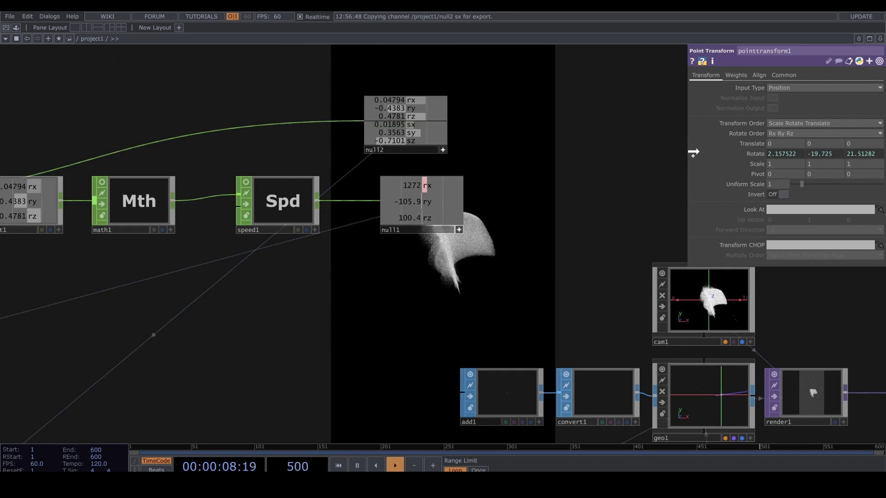
left_click(784, 162)
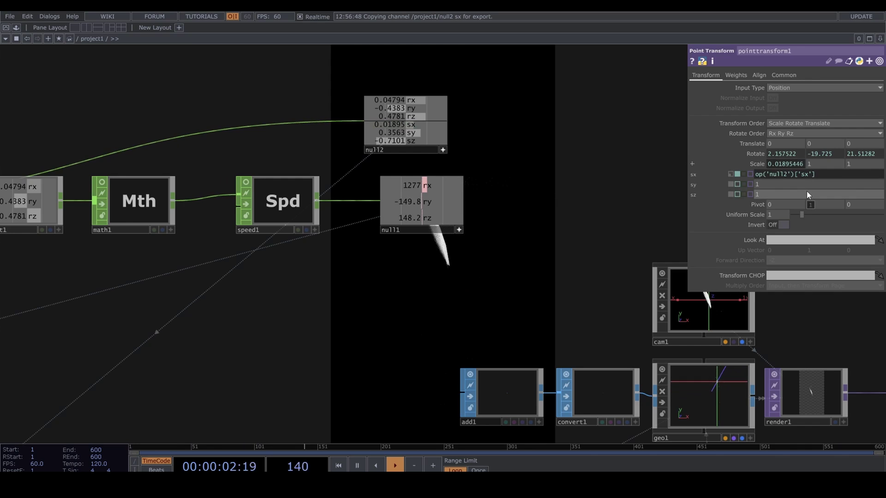
Change the Point Transform's sx expression to 1.1+op('null2')['sx']*0.1.
type("1.")
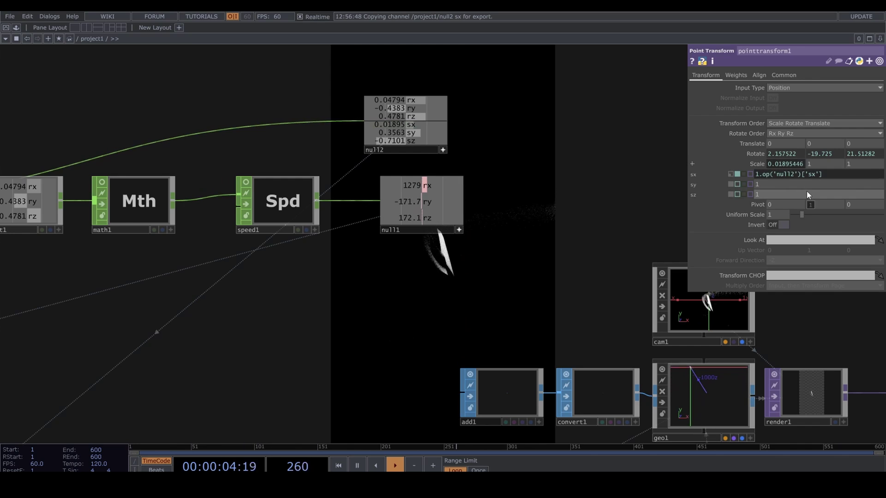
type("1+")
left_click(842, 174)
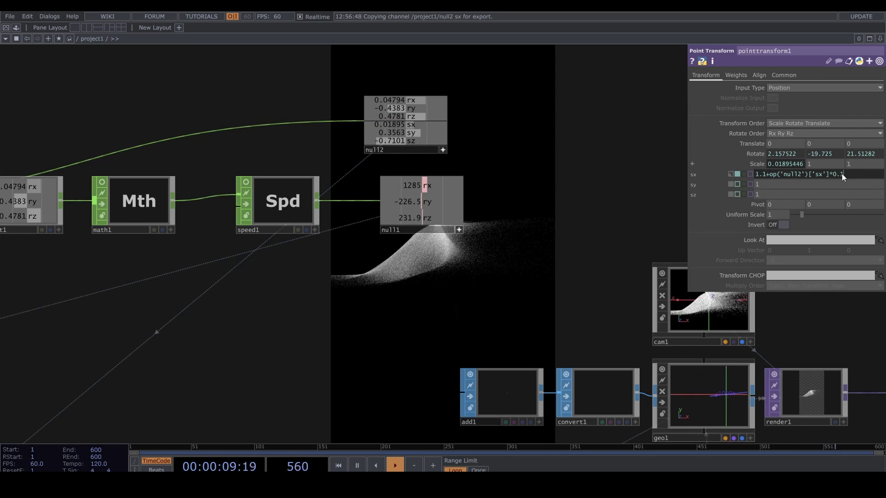
type("*0.1")
key("Return")
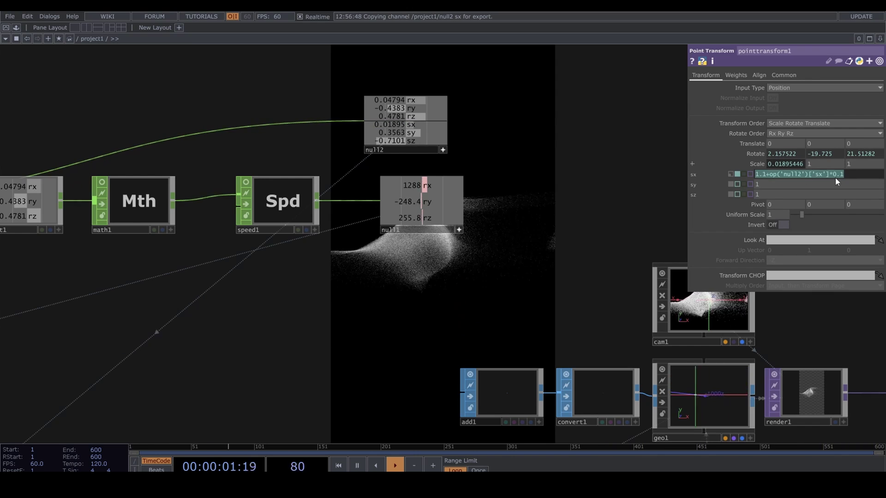
Use the same 1.1-plus-channel-times-0.1 expression for the Point Transform's sy and sz, referencing the sy and sz channels of null2.
left_click(801, 183)
type("1.1+op('null2')['sx']*0.1")
key("Return")
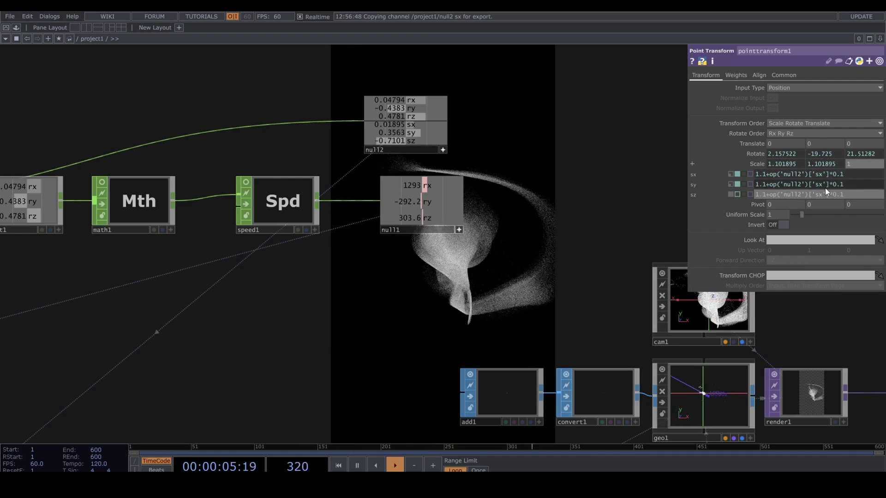
type("1.1+op('null2')['sx']*0.1")
key("Return")
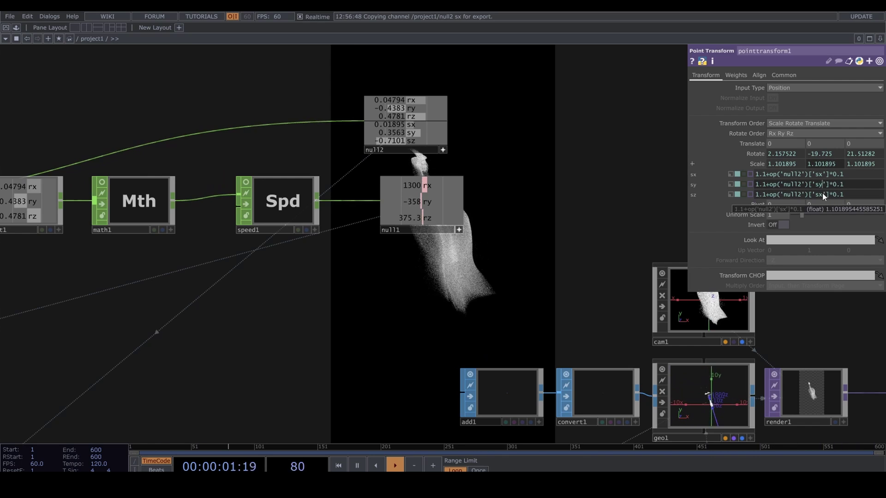
key("Return")
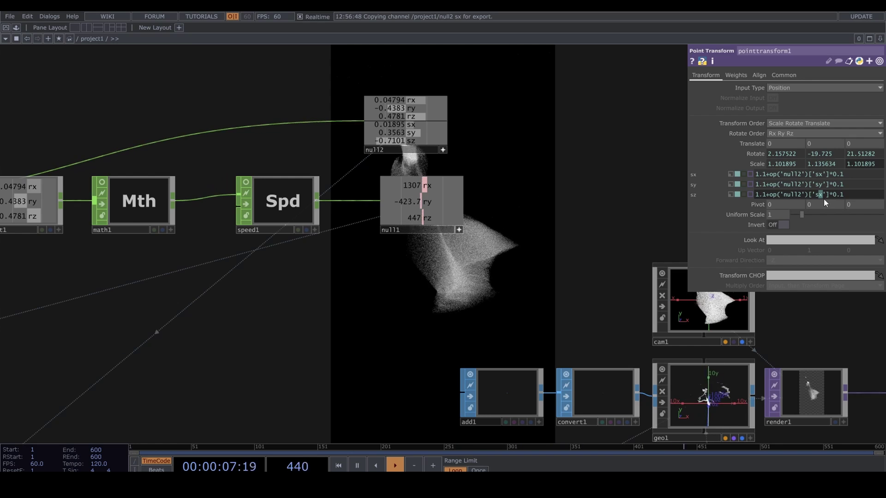
type("z")
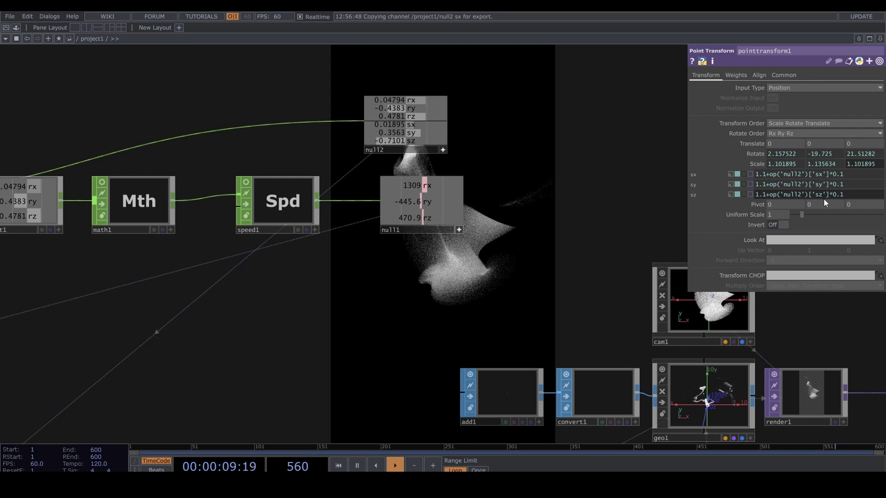
left_click(303, 325)
left_click_drag(281, 416, 397, 187)
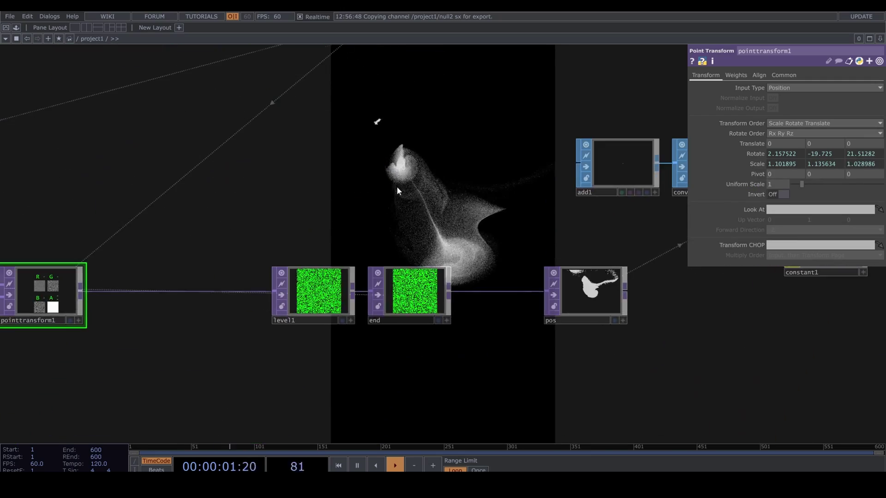
left_click_drag(322, 236, 380, 149)
left_click_drag(358, 346, 505, 316)
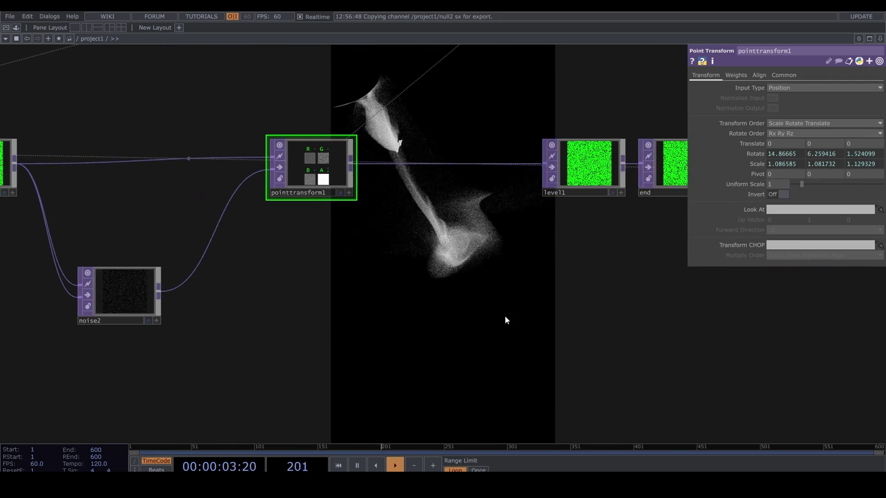
scroll(506, 318, "down", 5)
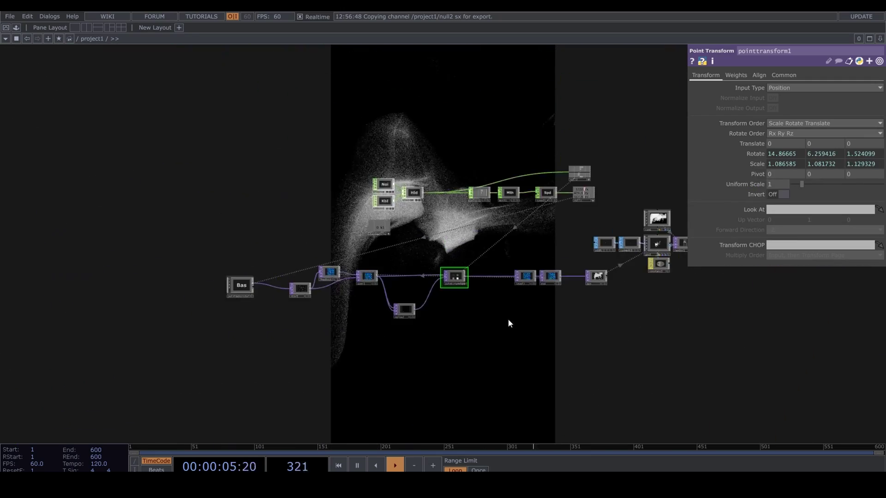
left_click_drag(507, 319, 530, 276)
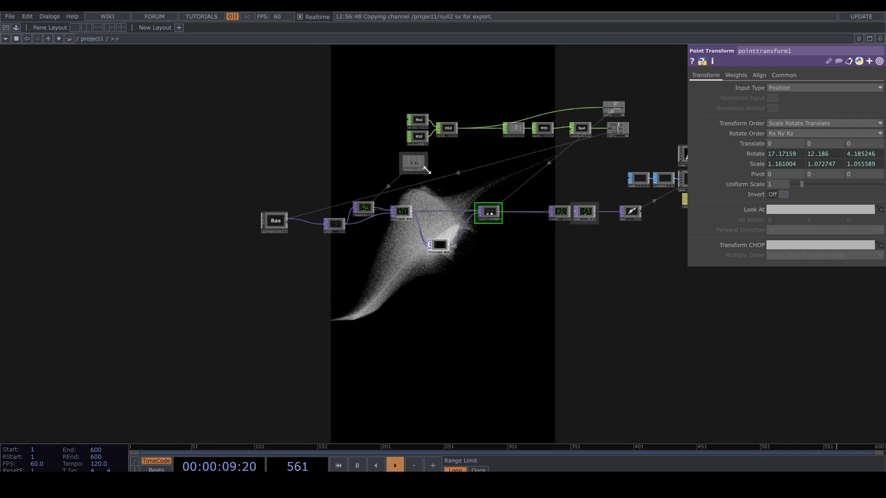
Add a Keyboard In CHOP listening for key 3 above the noise1 CHOP.
left_click_drag(415, 167, 362, 169)
left_click_drag(433, 174, 406, 219)
scroll(417, 179, "up", 3)
key("Tab")
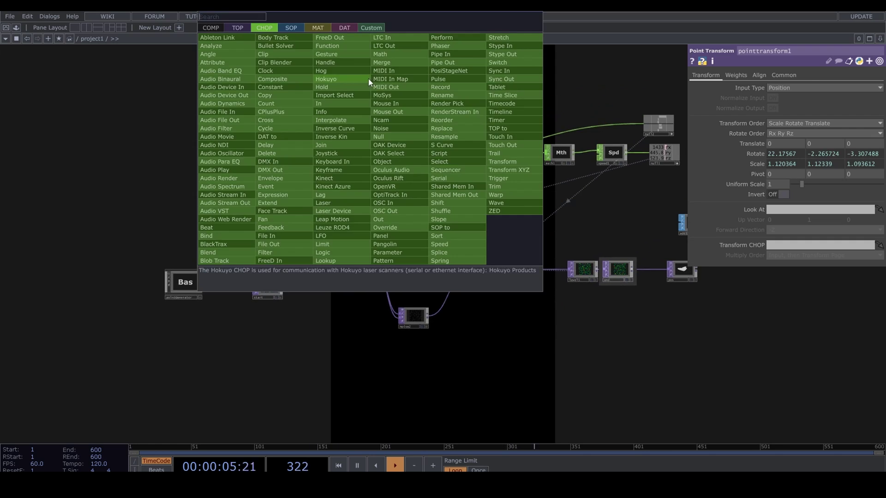
type("key")
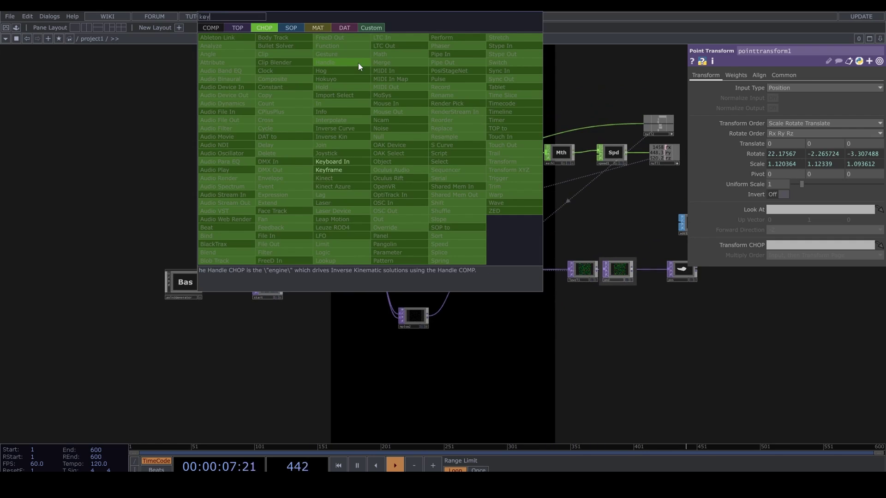
left_click(345, 162)
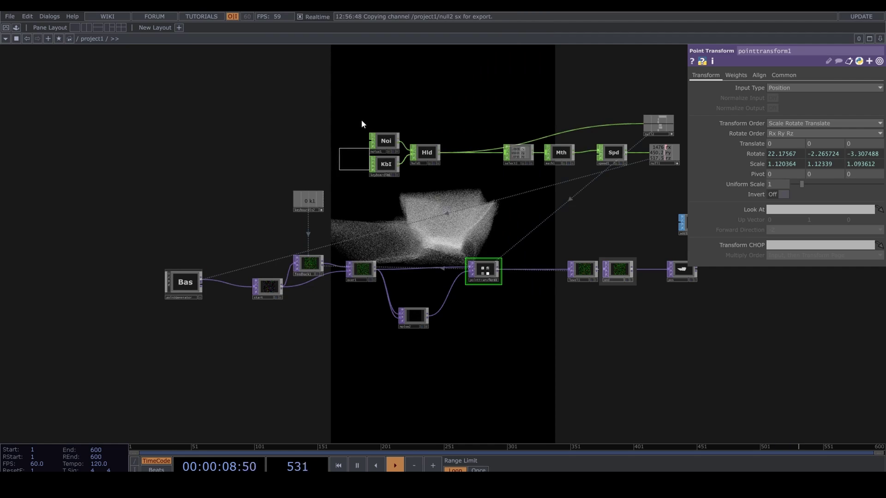
left_click(382, 90)
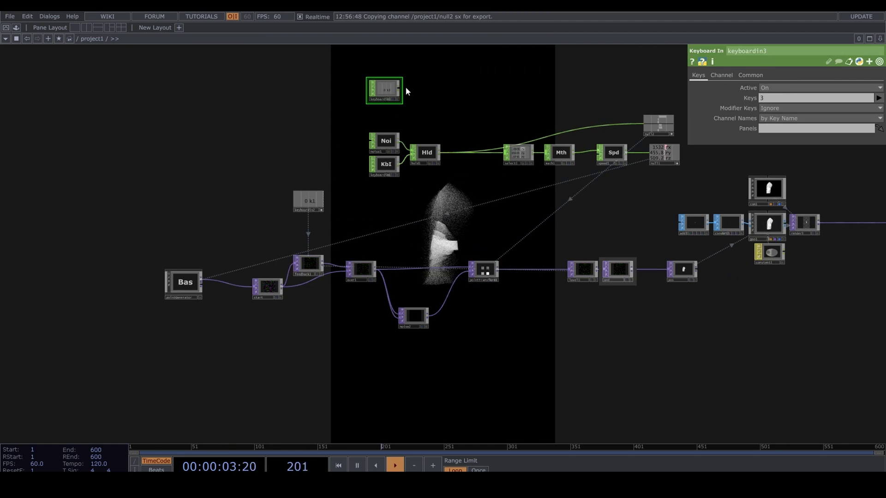
Chain a Count CHOP and a Null CHOP after the keyboardin3 CHOP.
scroll(404, 87, "up", 3)
left_click(392, 90)
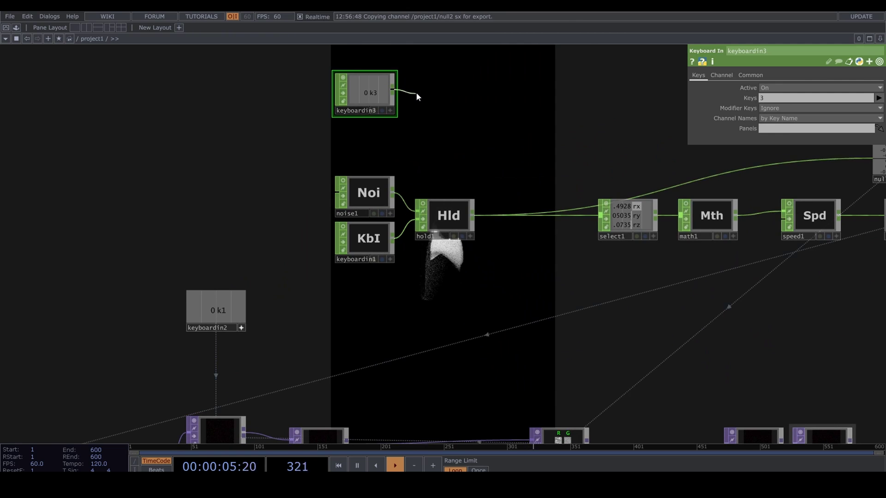
left_click(417, 96)
type("cou")
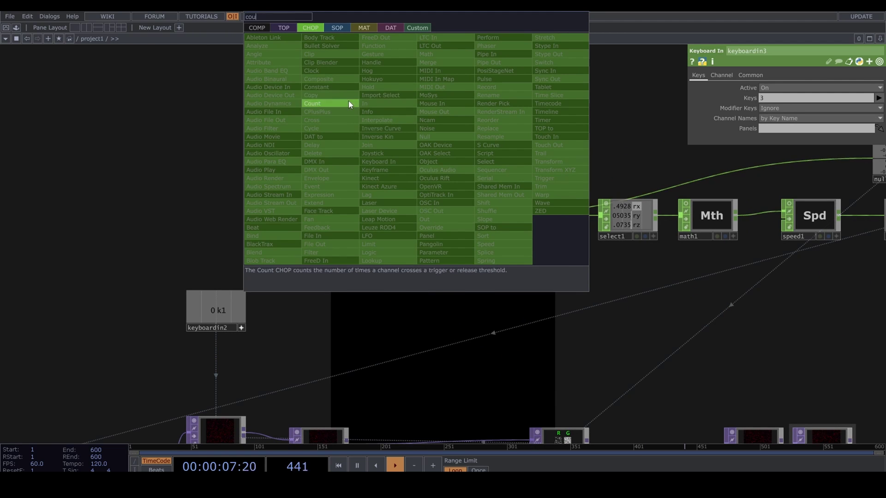
left_click(348, 101)
left_click(441, 93)
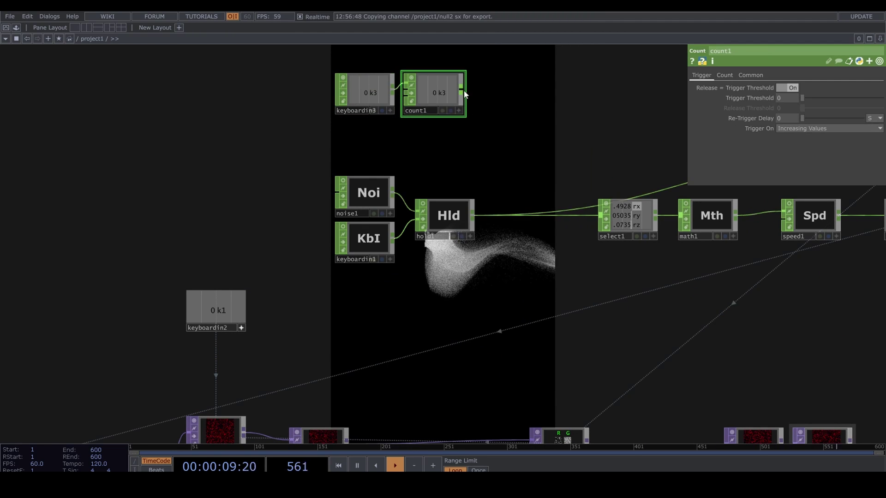
left_click(485, 93)
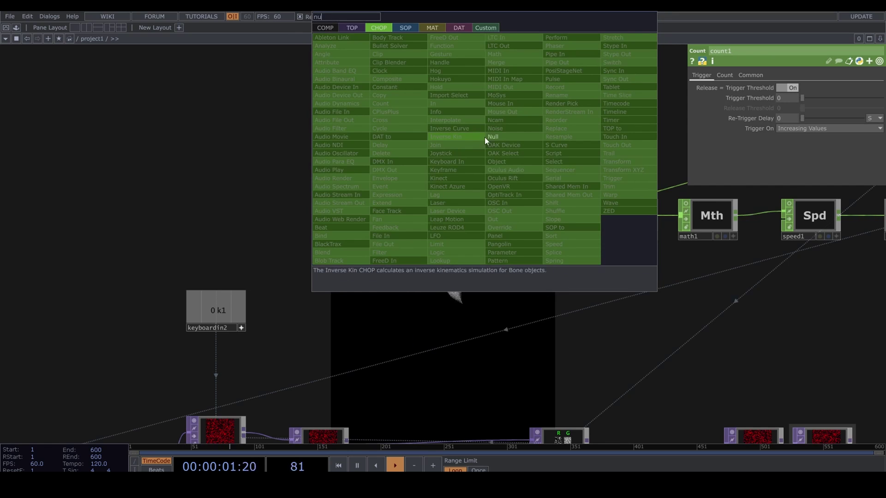
left_click(485, 137)
left_click(504, 93)
Drive the noise2 TOP's Seed with a CHOP reference to the k3 channel of null3.
scroll(477, 145, "down", 5)
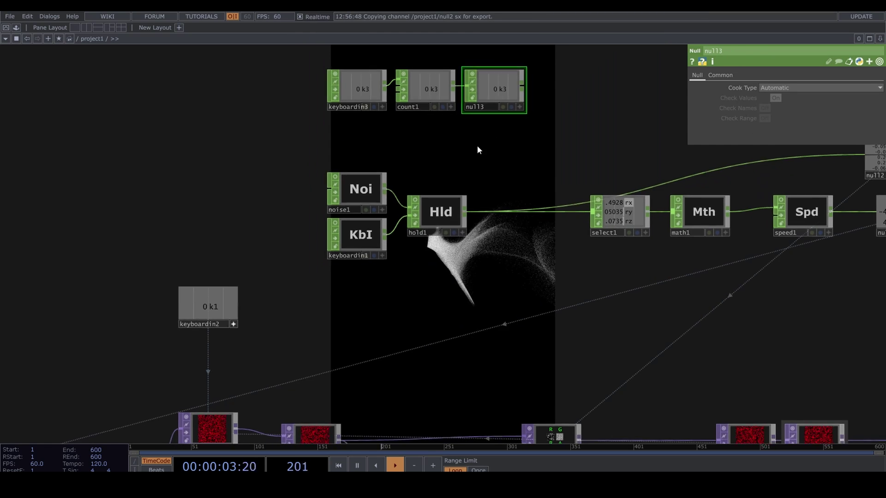
left_click(450, 344)
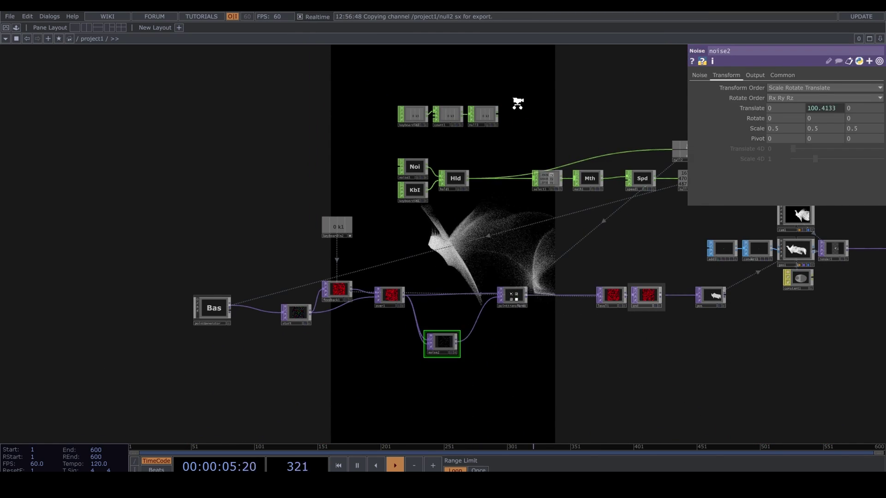
scroll(518, 103, "up", 4)
left_click(699, 74)
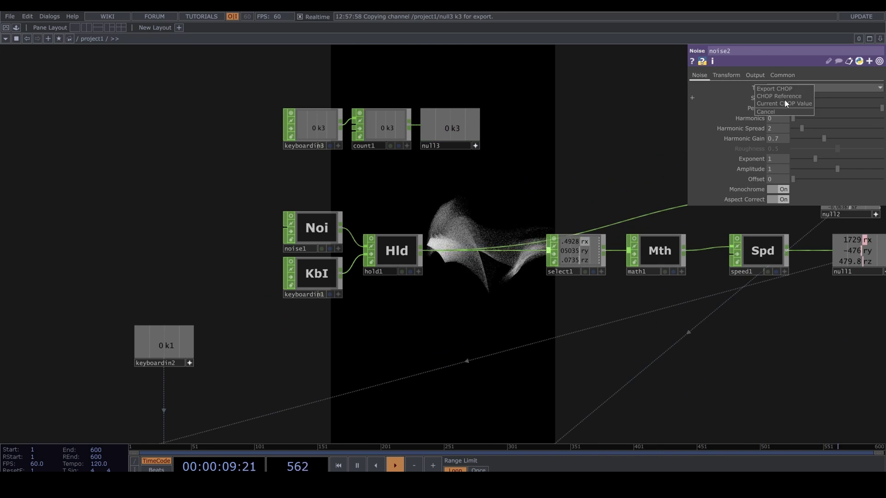
left_click(784, 98)
Trigger the key 3 counter once to test the seed change on the point cloud.
left_click_drag(609, 265, 401, 200)
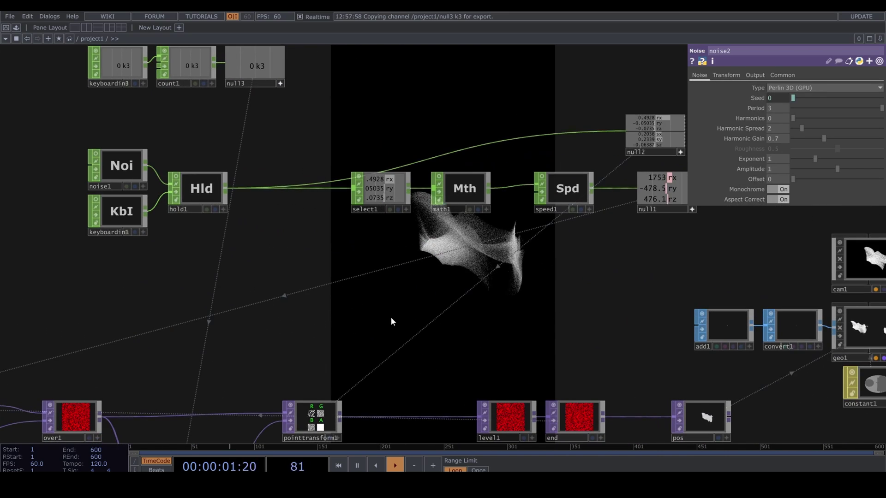
left_click_drag(391, 297, 400, 97)
middle_click_drag(453, 320, 450, 230)
left_click_drag(449, 229, 444, 159)
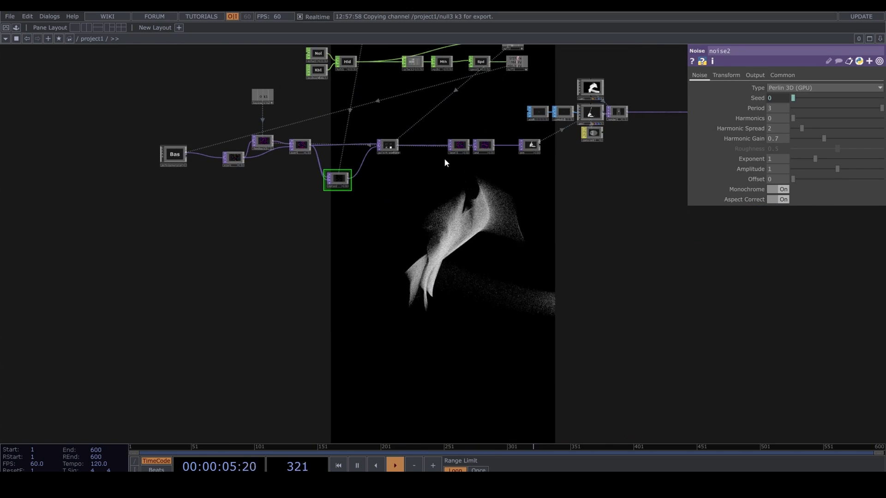
key("3")
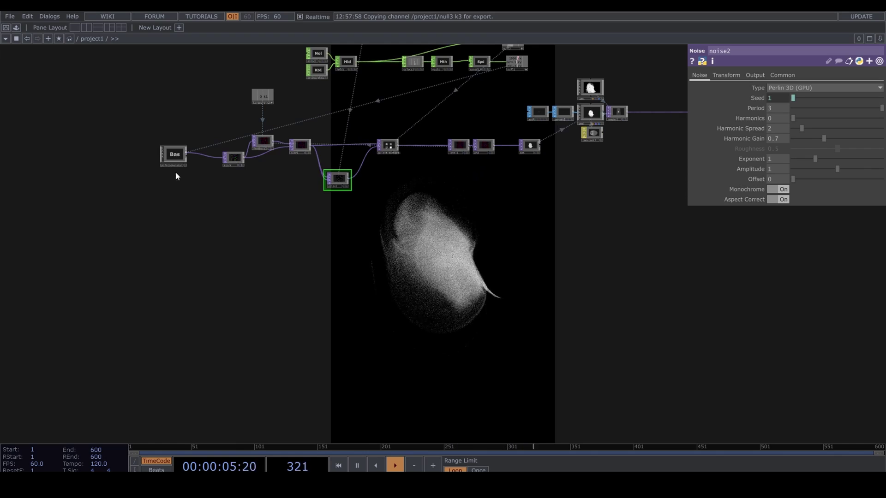
Move the operators up to pointtransform1 away from level1 and insert a second Point Transform TOP in the gap.
left_click_drag(386, 214, 155, 110)
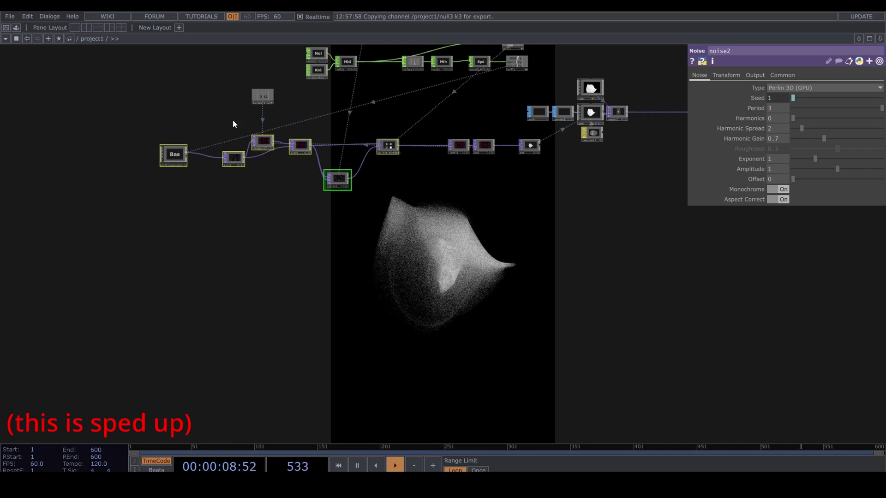
left_click_drag(387, 146, 345, 146)
left_click(394, 156)
right_click(400, 145)
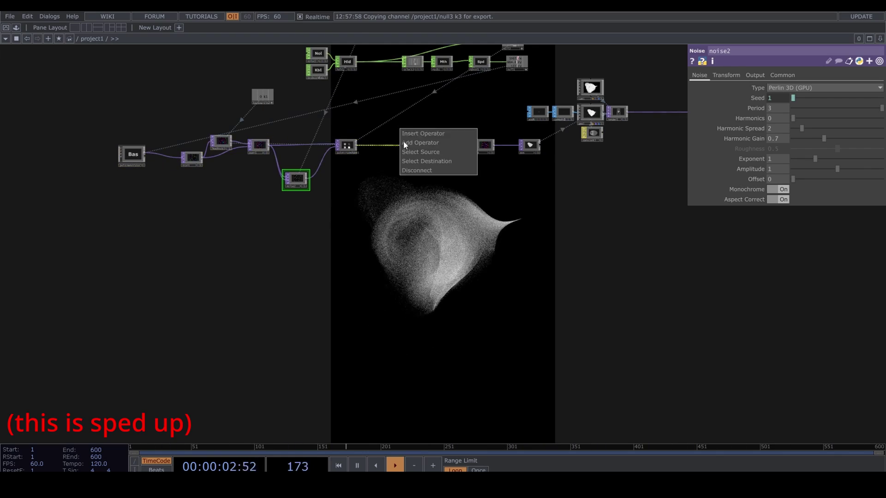
left_click(421, 133)
left_click(457, 62)
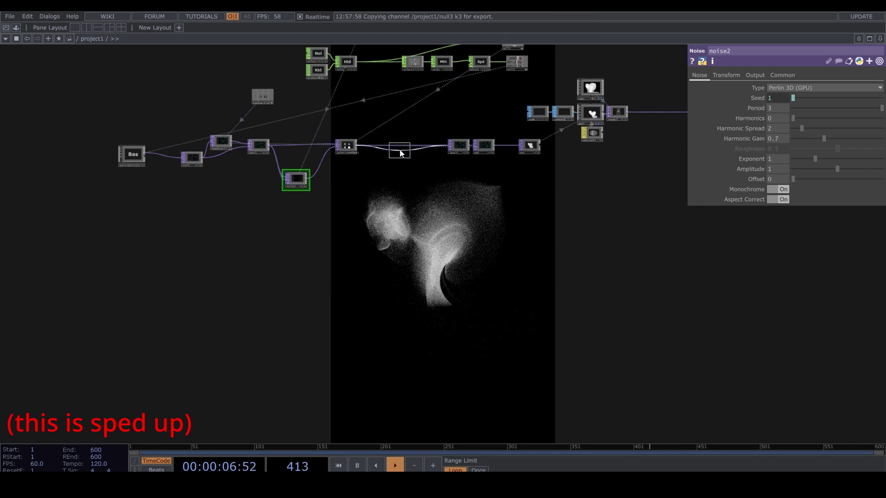
left_click(400, 147)
Extend the noise1 CHOP's channel names with x, y and z.
left_click_drag(351, 93, 331, 165)
left_click(298, 127)
left_click(835, 88)
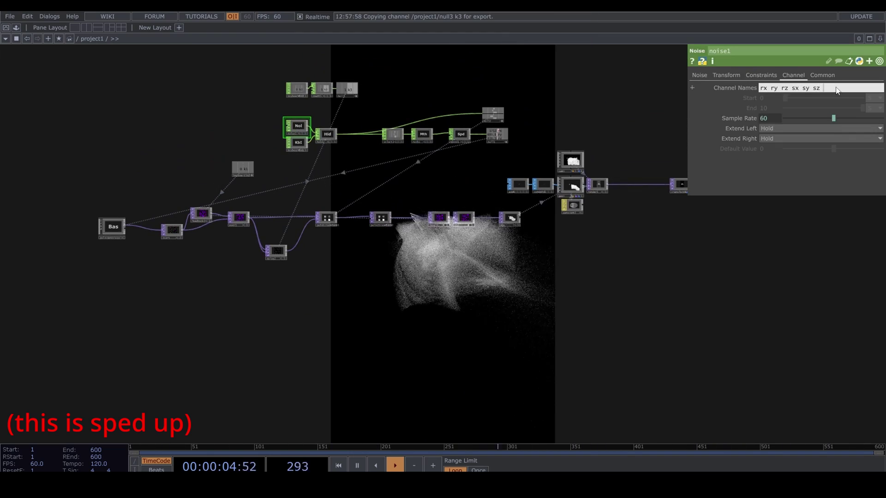
type("x")
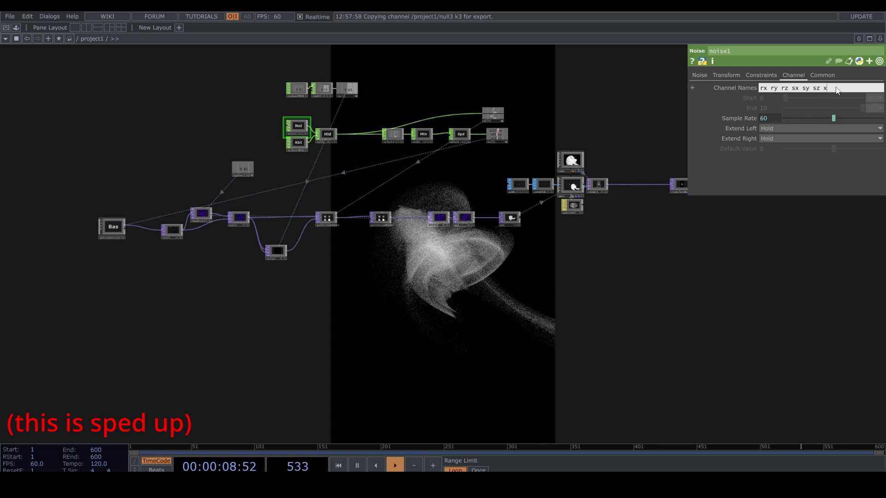
type(" y z")
key("Return")
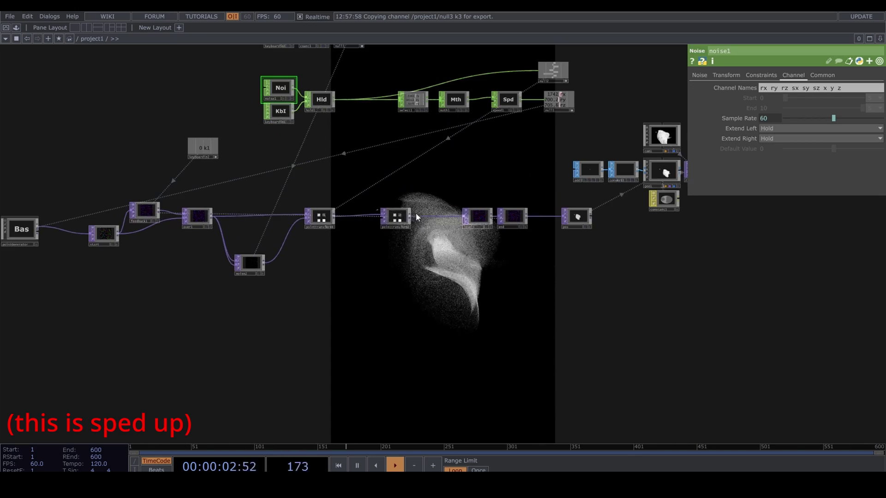
Reference the x, y and z channels of null2 in pointtransform2's Rotate X, Y and Z.
scroll(343, 219, "up", 3)
left_click_drag(548, 145, 514, 178)
left_click(364, 251)
scroll(565, 103, "up", 4)
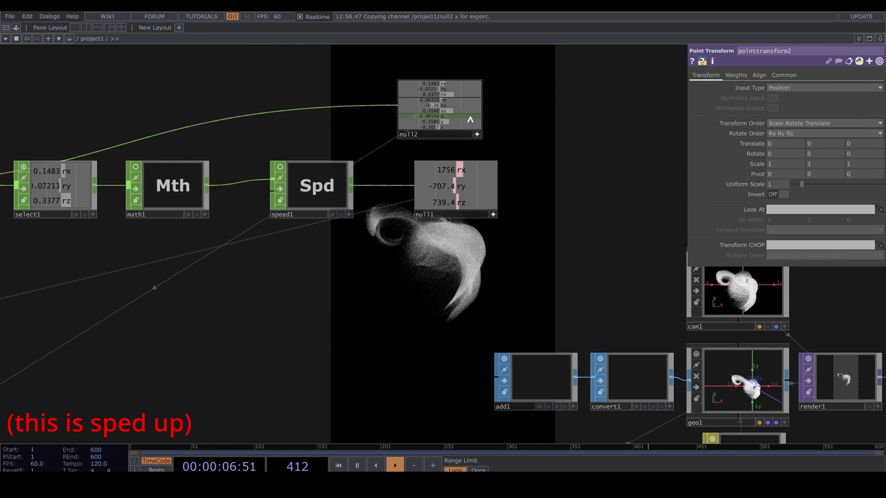
left_click_drag(468, 118, 786, 152)
left_click_drag(441, 122, 834, 168)
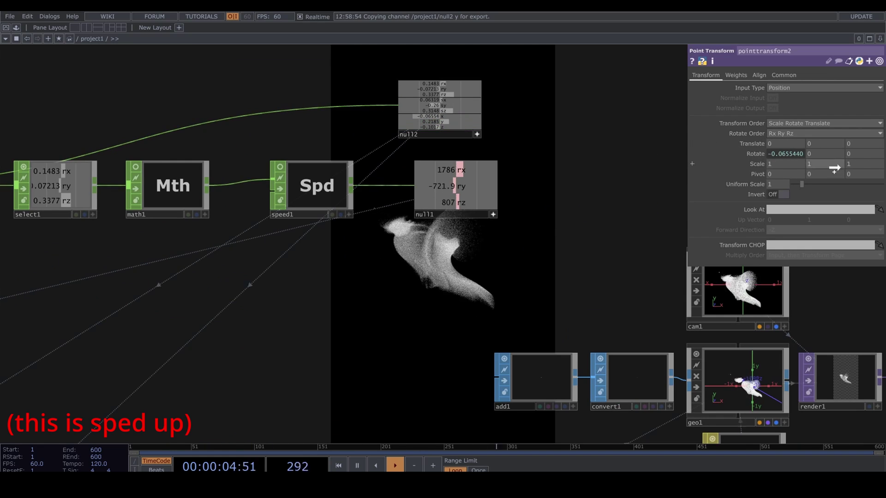
left_click(832, 151)
left_click_drag(435, 127, 859, 154)
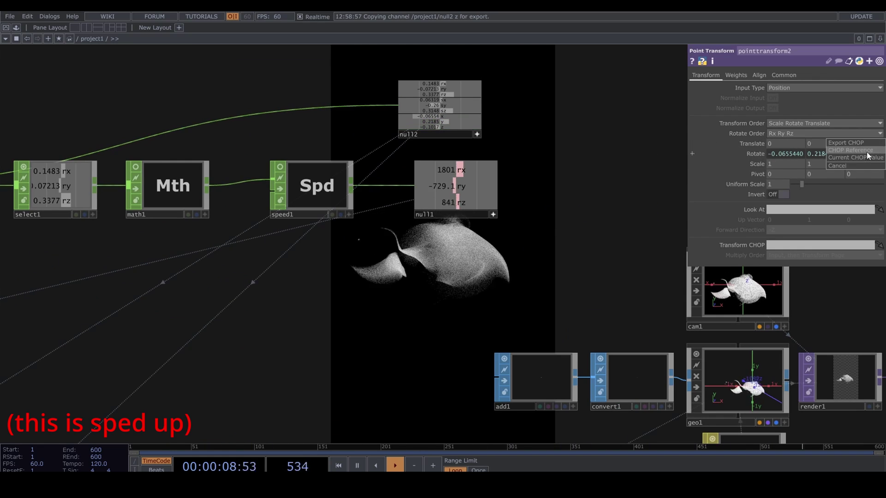
left_click(859, 151)
Select the TOPs of the point position chain and turn off their node viewers.
left_click_drag(478, 244, 515, 123)
left_click_drag(361, 290, 369, 139)
left_click_drag(488, 309, 460, 179)
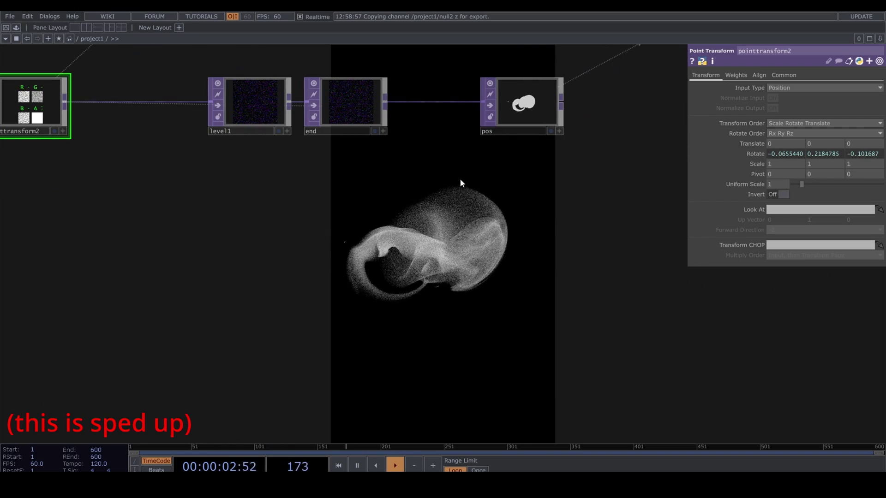
scroll(441, 240, "down", 3)
left_click_drag(459, 315, 480, 209)
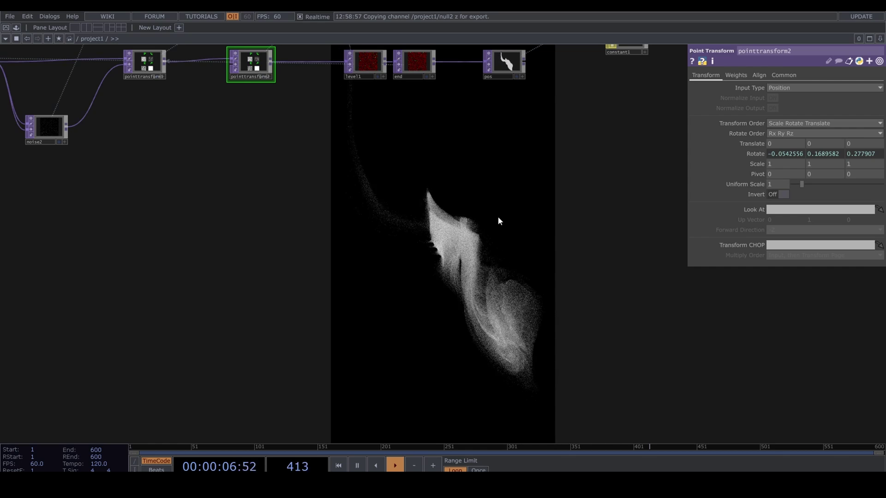
left_click_drag(497, 217, 347, 292)
scroll(369, 294, "down", 4)
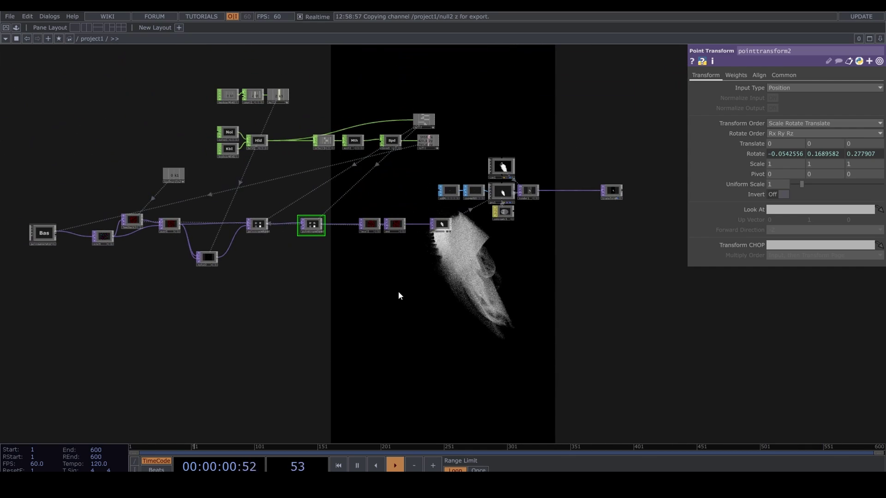
left_click_drag(362, 308, 386, 321)
scroll(420, 238, "up", 5)
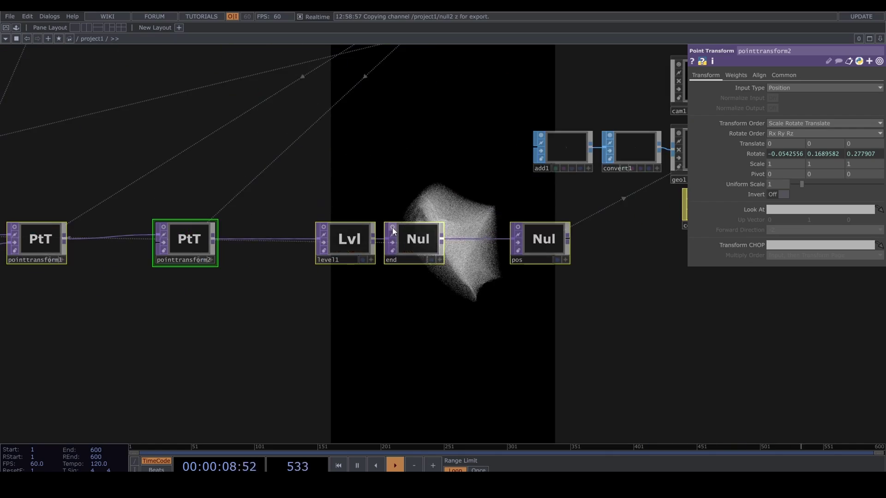
scroll(392, 228, "down", 8)
scroll(331, 285, "up", 3)
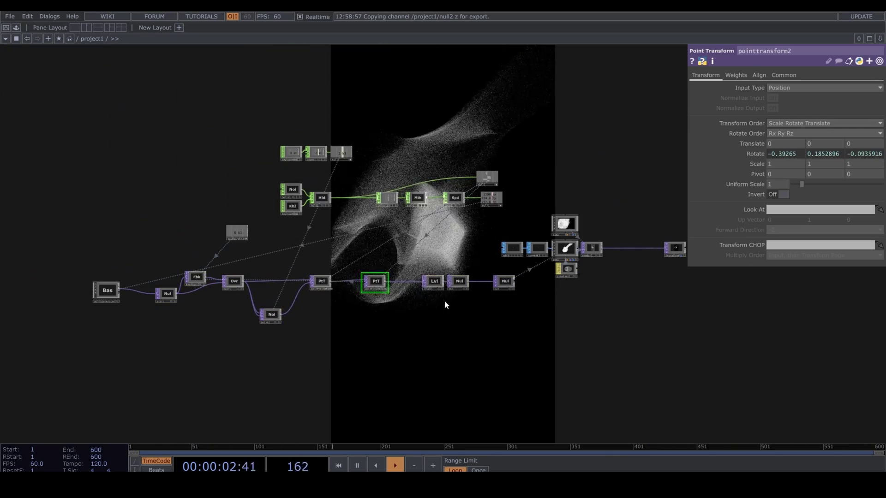
Set the level1 TOP's post opacity to 0.998.
left_click(404, 284)
middle_click_drag(764, 96, 750, 115)
left_click_drag(699, 280, 635, 196)
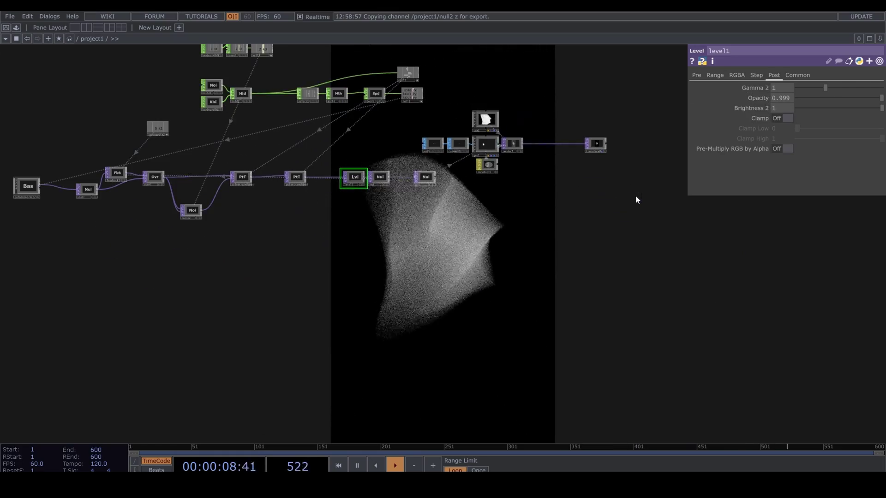
scroll(602, 206, "down", 3)
scroll(599, 207, "down", 2)
left_click_drag(556, 192, 478, 150)
left_click_drag(516, 180, 491, 181)
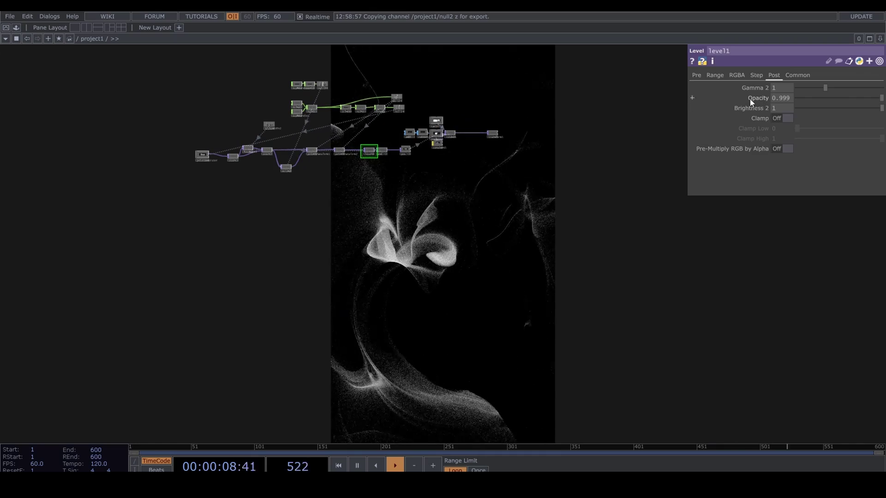
mouse_move(749, 99)
middle_mouse_down()
mouse_move(748, 114)
mouse_move(748, 88)
mouse_move(741, 88)
middle_mouse_up()
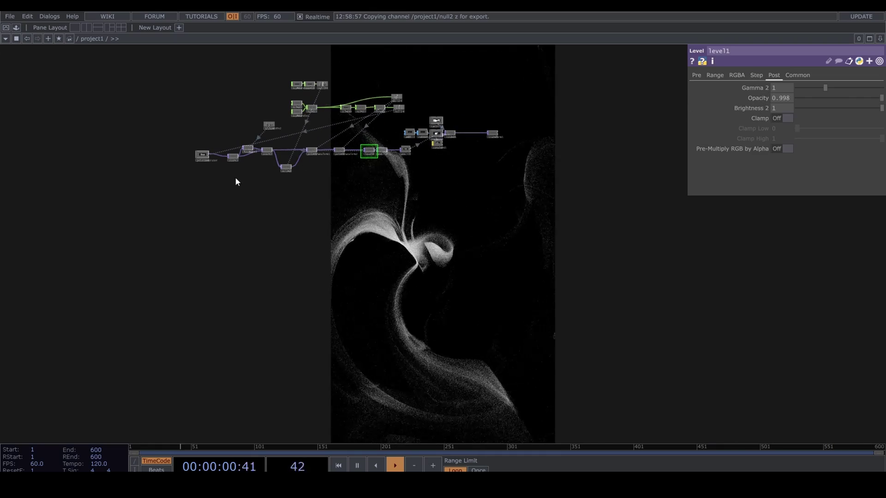
Set the noise2 TOP's Harmonics to 7 and its Harmonic Gain to 0.5.
left_click(286, 167)
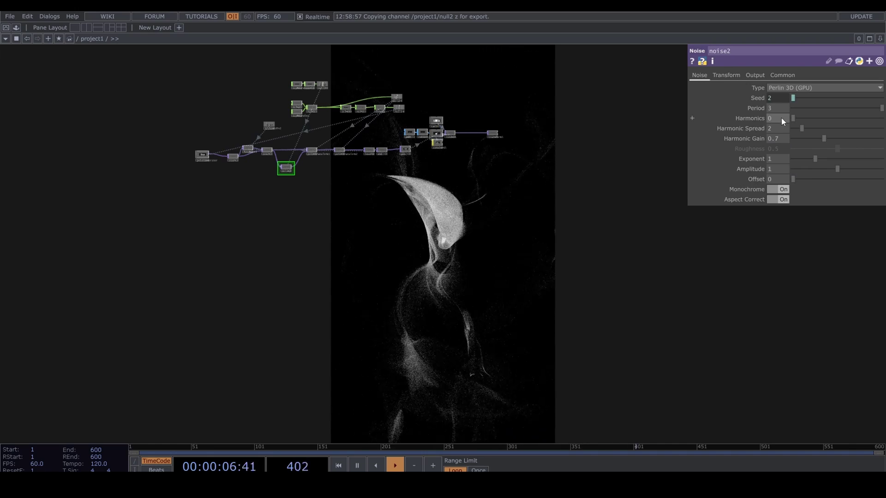
middle_click_drag(781, 118, 842, 118)
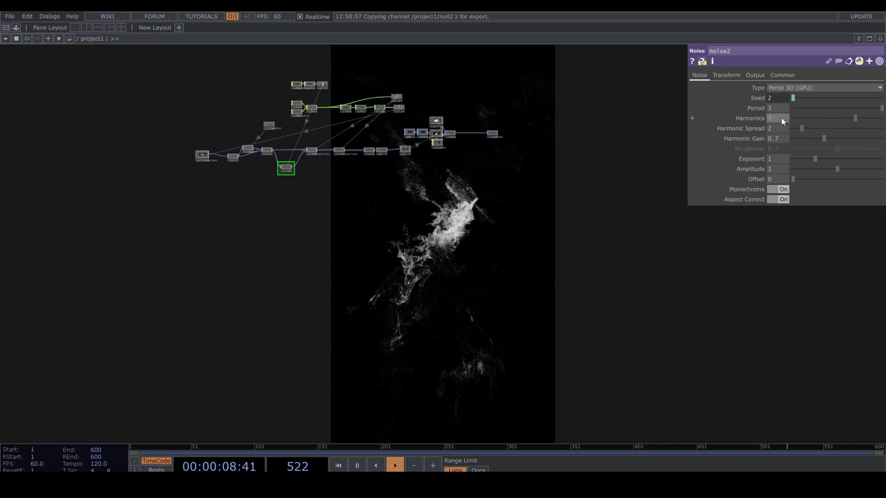
middle_click_drag(785, 137, 778, 120)
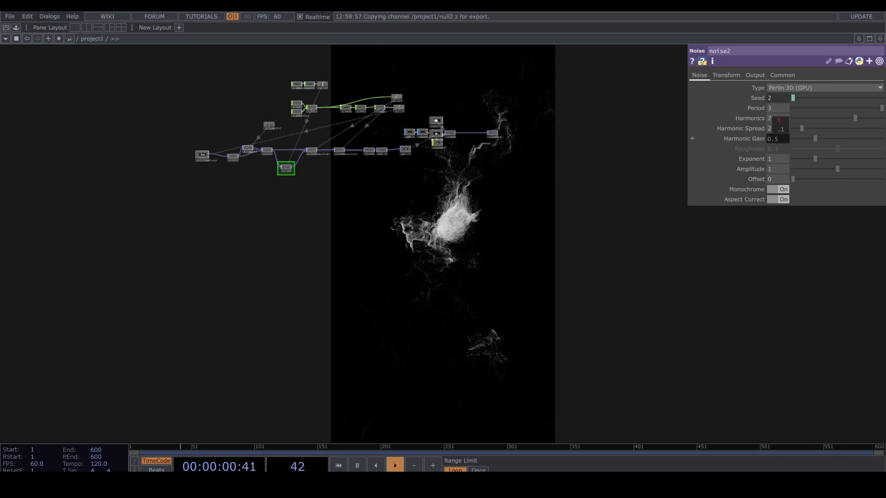
left_click_drag(460, 316, 431, 236)
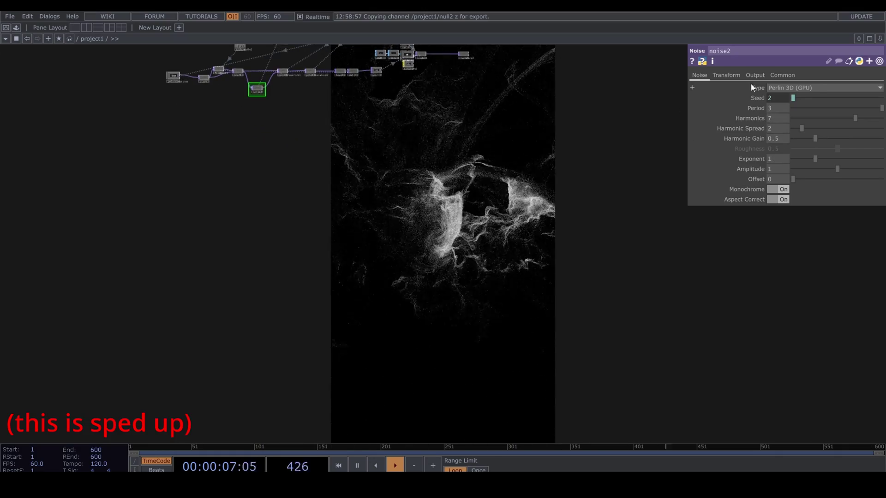
Change the noise2 TOP's Translate Y expression to absTime.seconds*-0.08.
left_click(726, 75)
left_click(811, 128)
type("-")
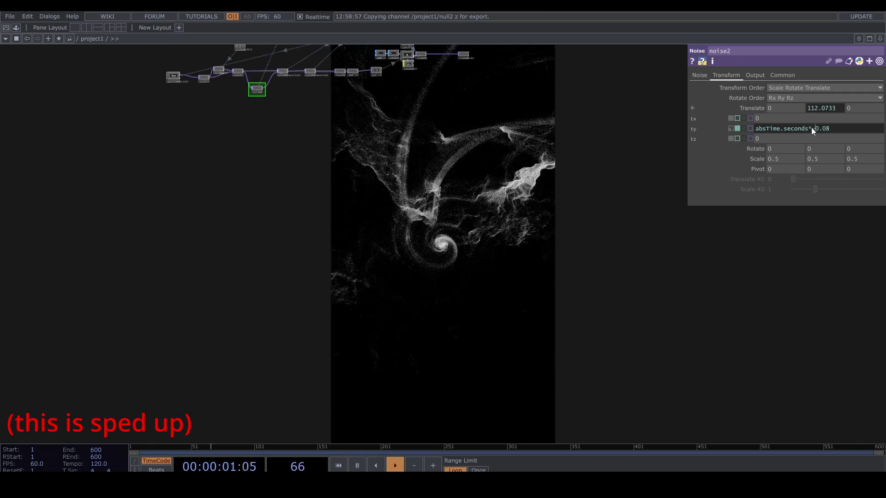
left_click(589, 204)
left_click_drag(590, 204, 608, 291)
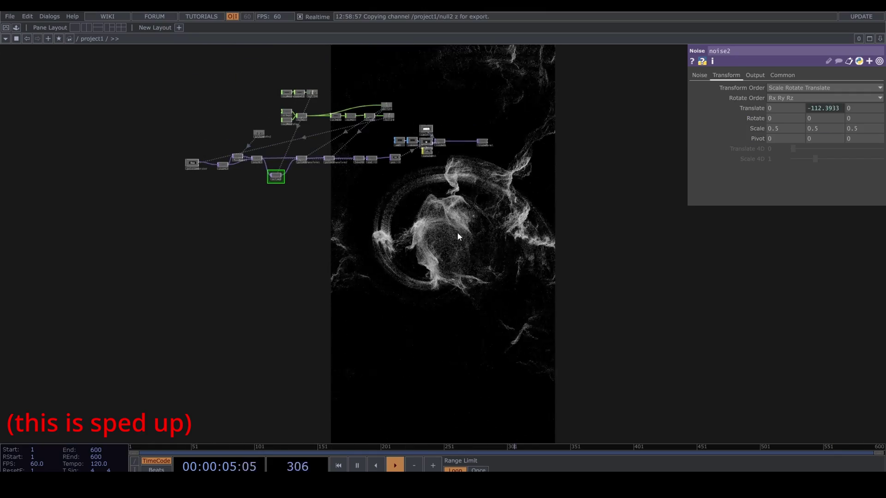
Set the noise2 TOP's Period to 4 and its Harmonics to 0.
left_click(701, 76)
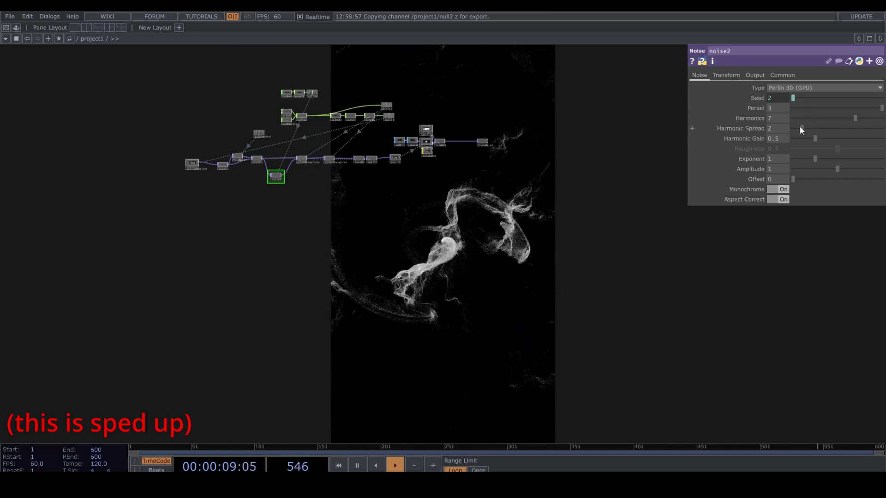
middle_click_drag(781, 128, 791, 105)
left_click_drag(520, 258, 501, 200)
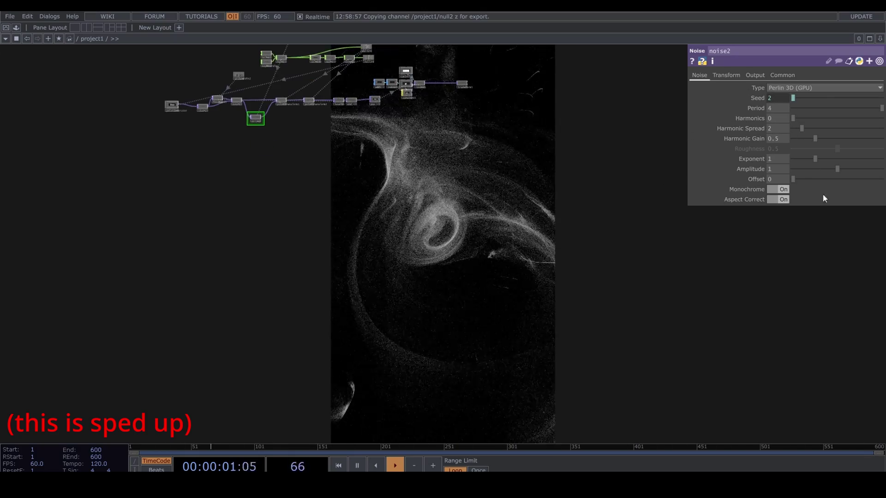
Try an Amplitude of 2 on the noise2 TOP and set it back to 1.
left_click(779, 169)
type("2")
left_click_drag(577, 246, 513, 262)
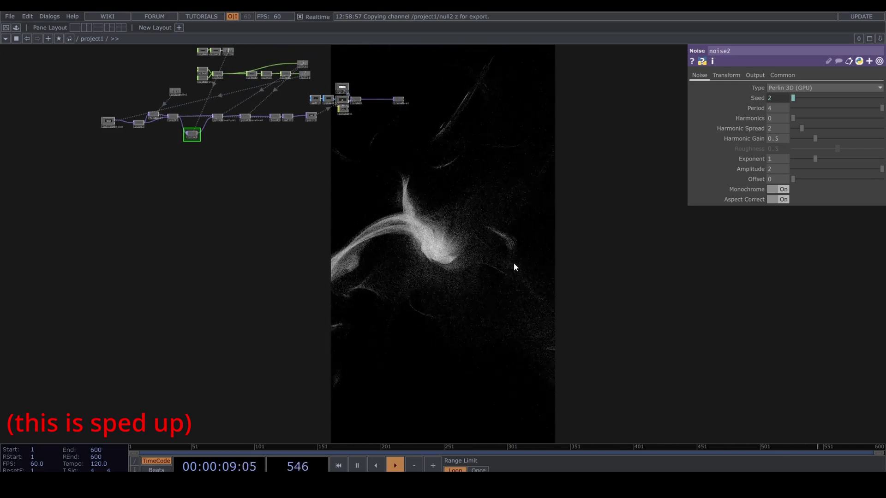
middle_click_drag(774, 169, 752, 161)
Select the camera, geometry and constant material nodes together and turn off their node viewers.
left_click_drag(340, 97, 335, 174)
scroll(337, 176, "up", 4)
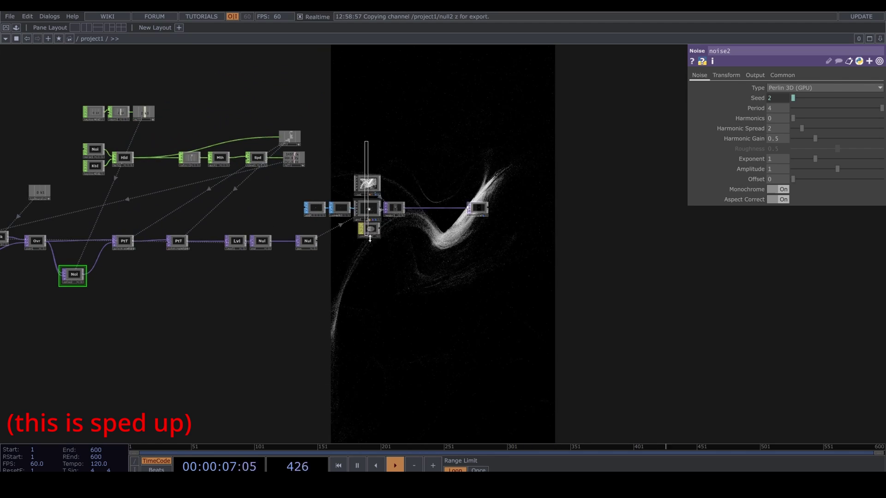
right_click_drag(370, 238, 370, 241)
scroll(366, 214, "up", 5)
scroll(409, 255, "down", 5)
left_click_drag(466, 281, 322, 332)
left_click_drag(364, 284, 488, 284)
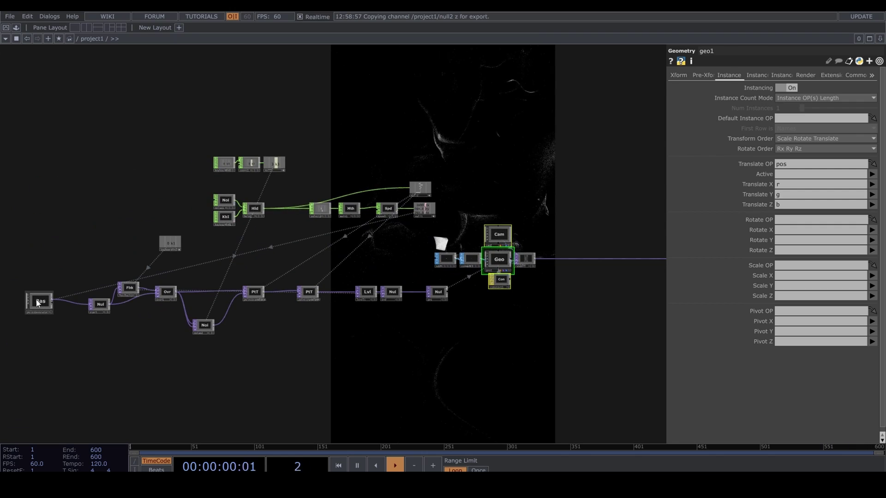
Set the pointGenerator's Shape to Torus and its second and third Radius values to 0.2.
left_click(38, 303)
left_click(798, 111)
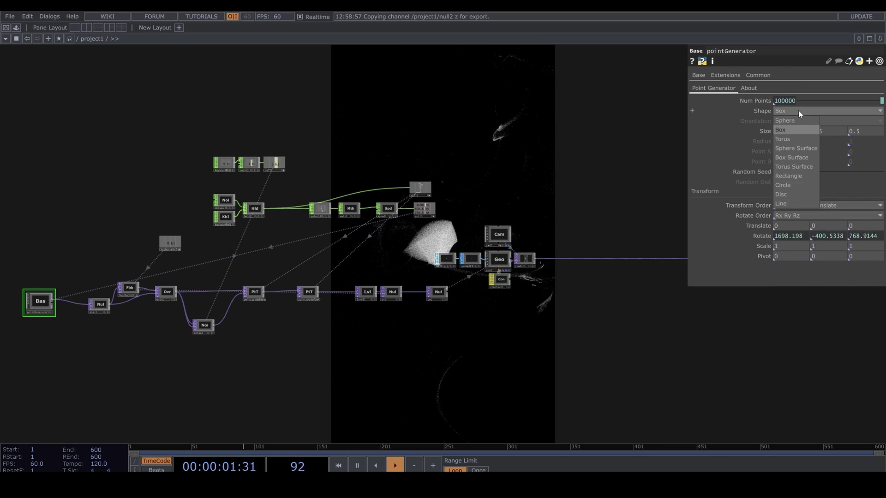
left_click(801, 139)
middle_click_drag(825, 138, 789, 139)
middle_click_drag(863, 142, 859, 138)
Branch a Feedback TOP off the output of render1 and place it above the render1 to transform1 wire.
left_click_drag(448, 357, 436, 256)
scroll(486, 218, "down", 5)
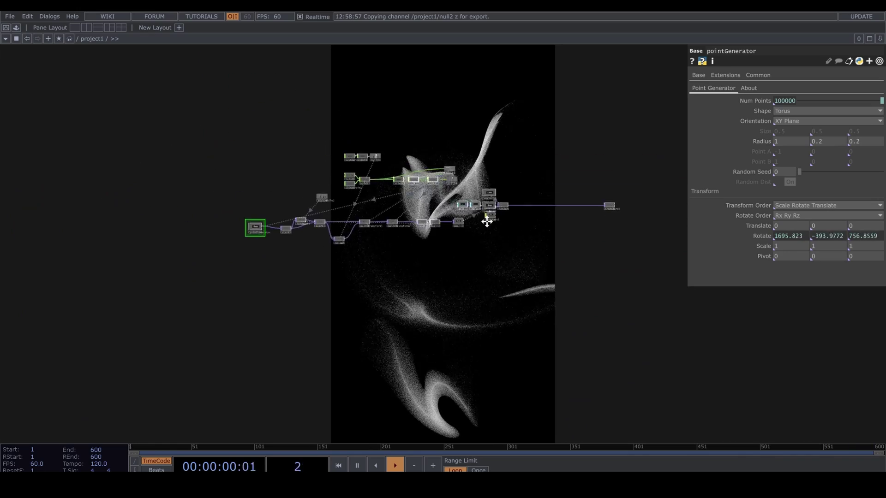
left_click_drag(448, 234, 371, 281)
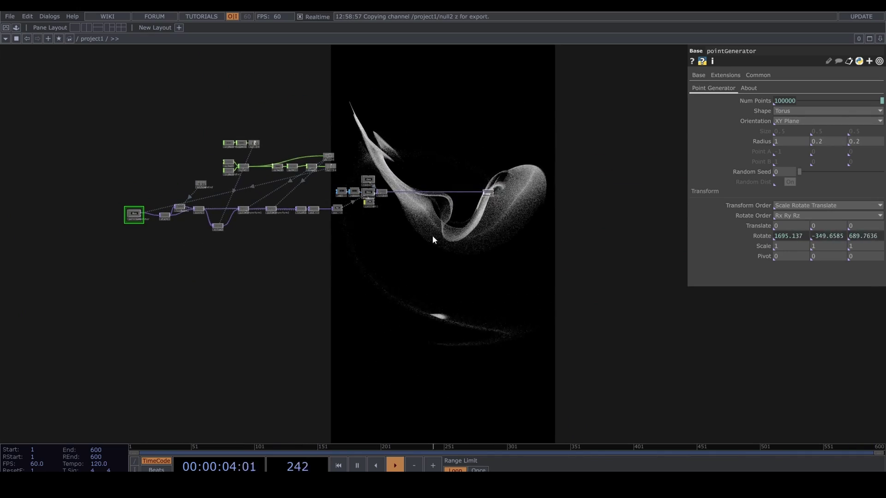
scroll(406, 240, "up", 5)
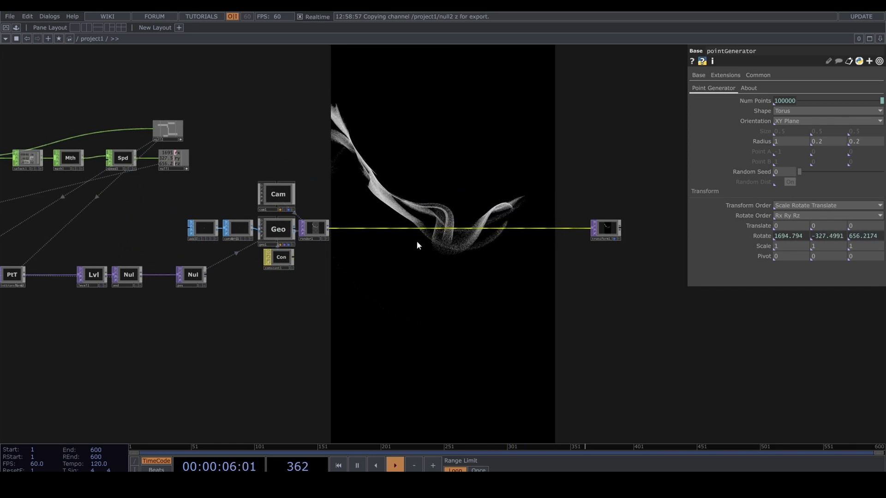
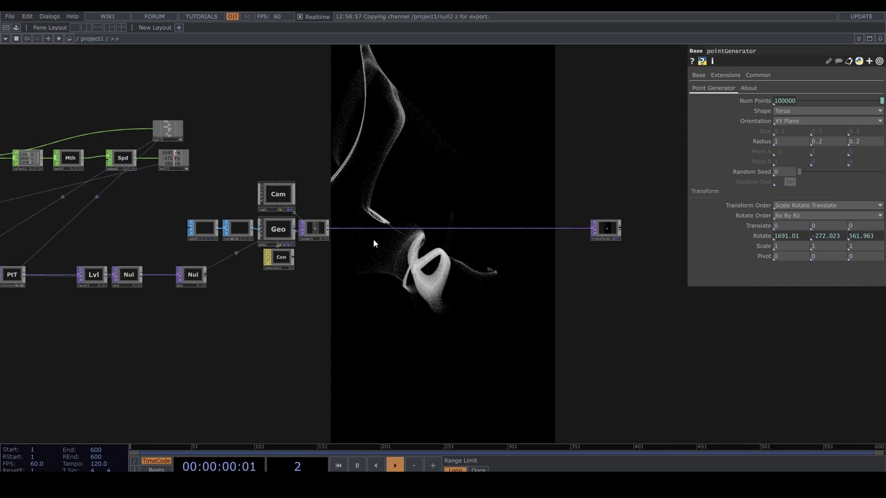
left_click_drag(376, 265, 356, 308)
scroll(346, 297, "up", 5)
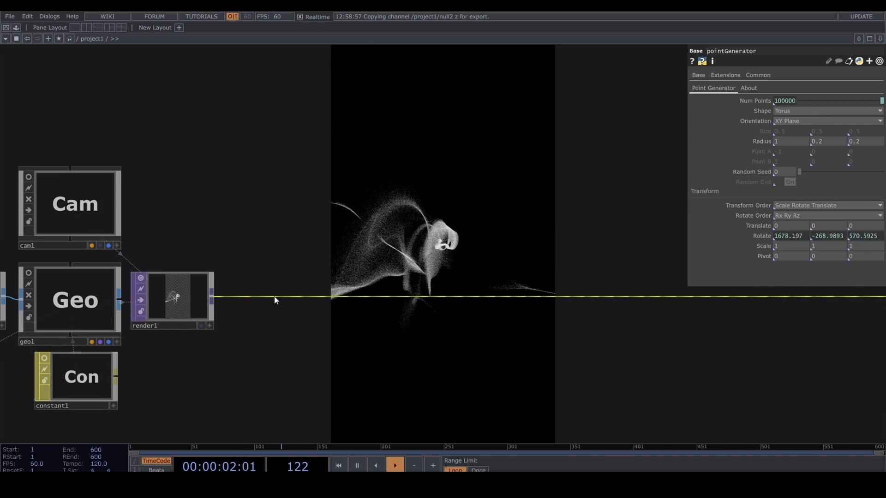
left_click(213, 297)
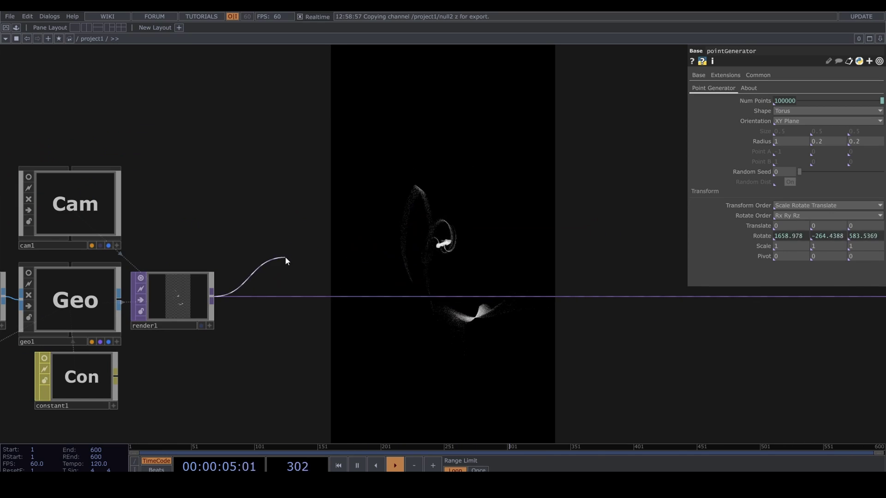
left_click(327, 185)
type("fe")
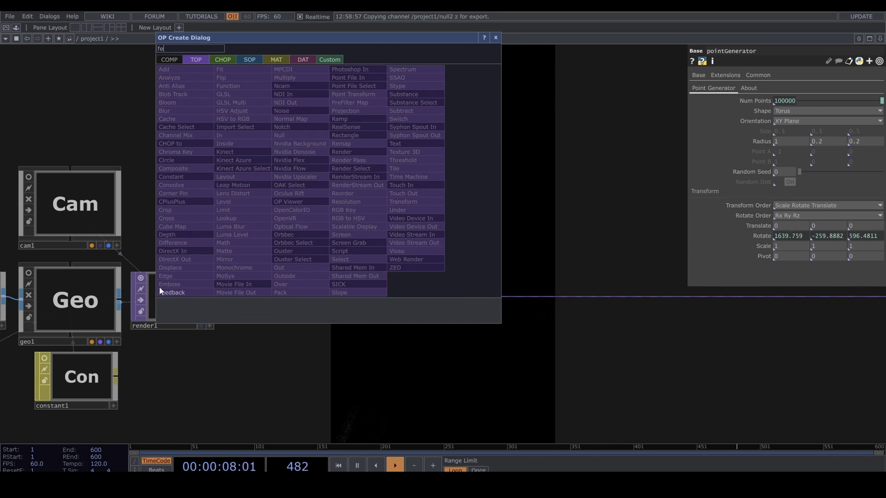
left_click(162, 290)
left_click(326, 192)
Append a Level TOP to feedback2 and set its post Opacity to 0.6.
left_click_drag(438, 249, 359, 210)
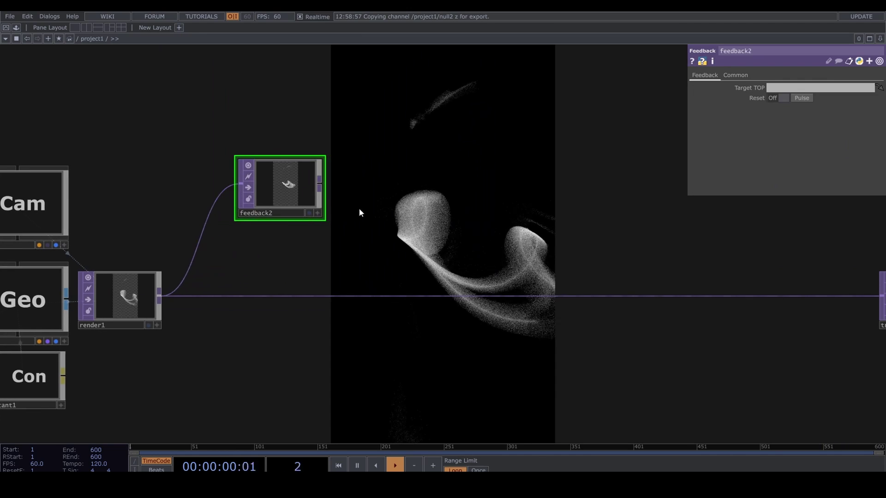
left_click(319, 185)
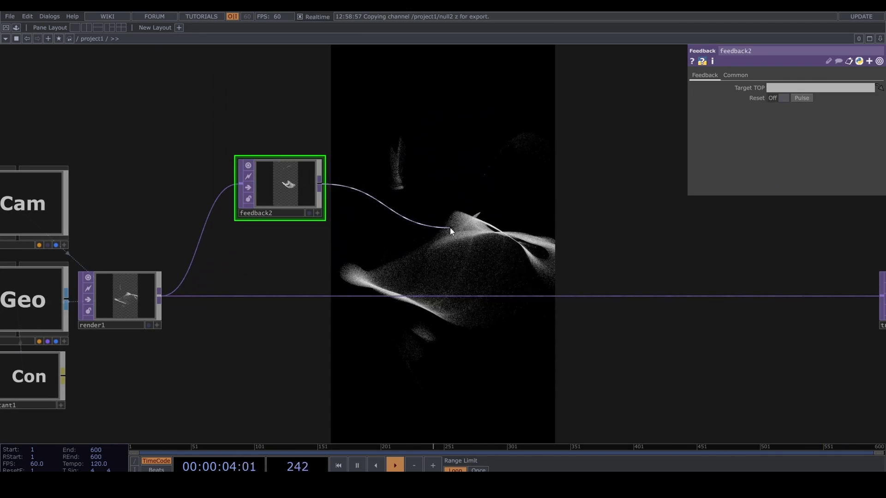
left_click(450, 227)
type("lev")
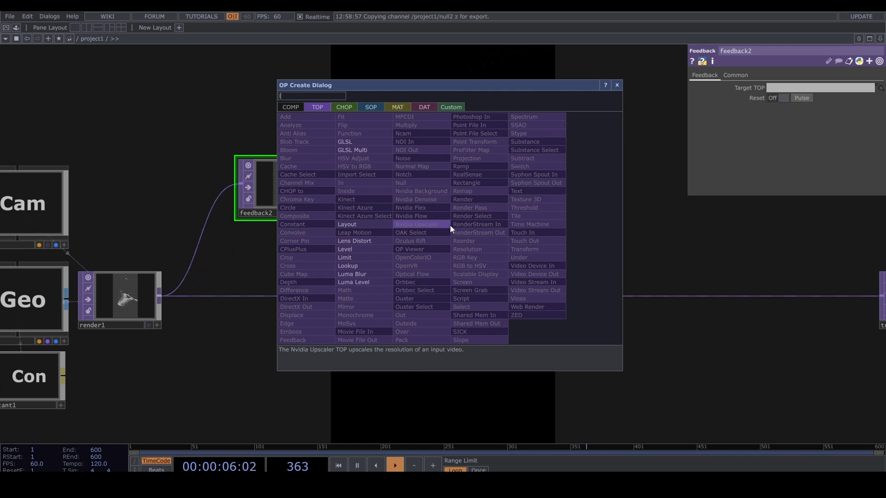
left_click(381, 248)
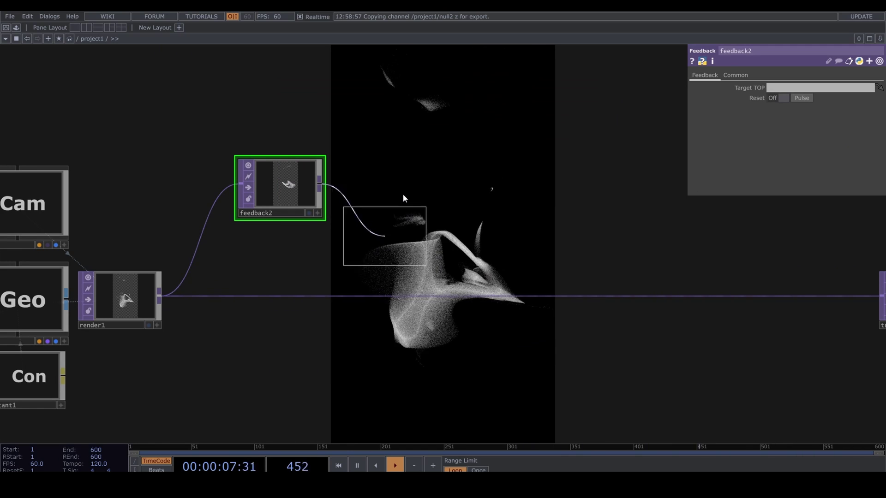
left_click(376, 191)
scroll(419, 253, "right", 2)
scroll(419, 254, "right", 2)
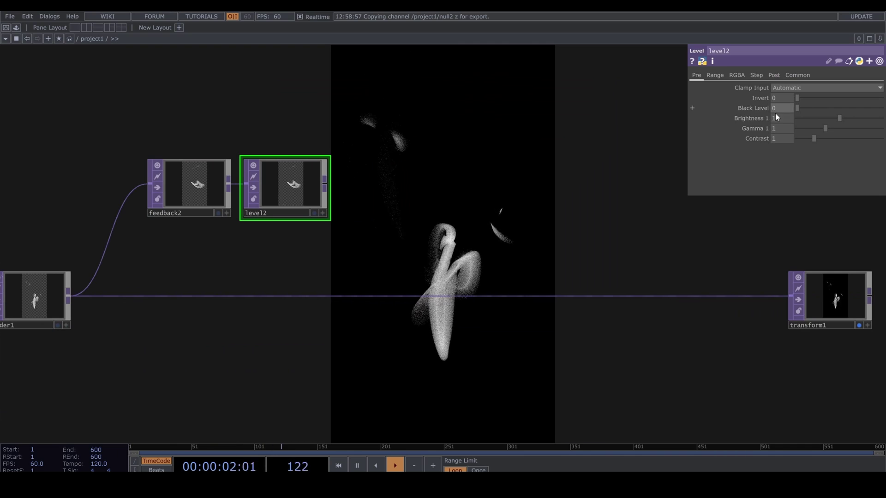
left_click(780, 77)
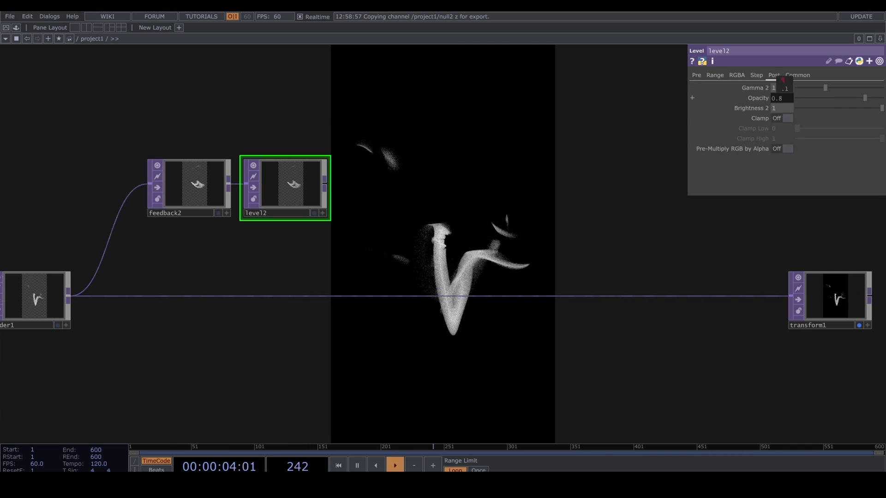
Insert an Add TOP between render1 and transform1 and connect level2 to its second input.
scroll(445, 261, "down", 1)
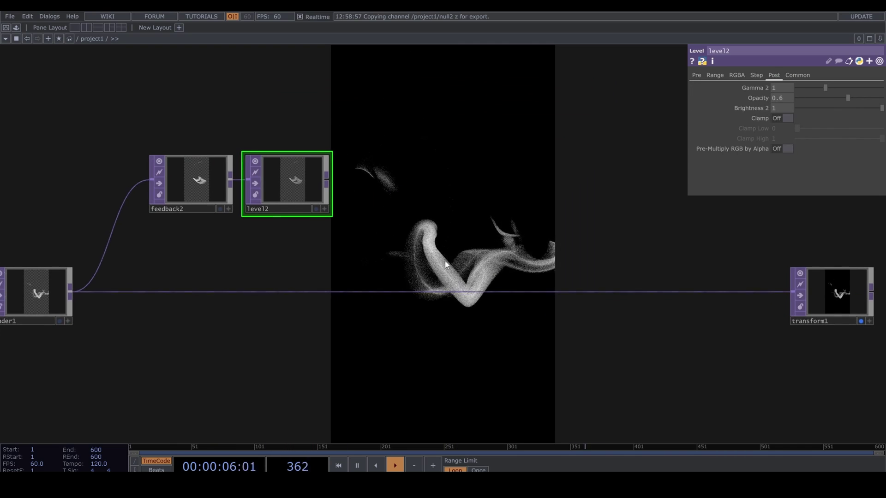
right_click(441, 279)
left_click(441, 279)
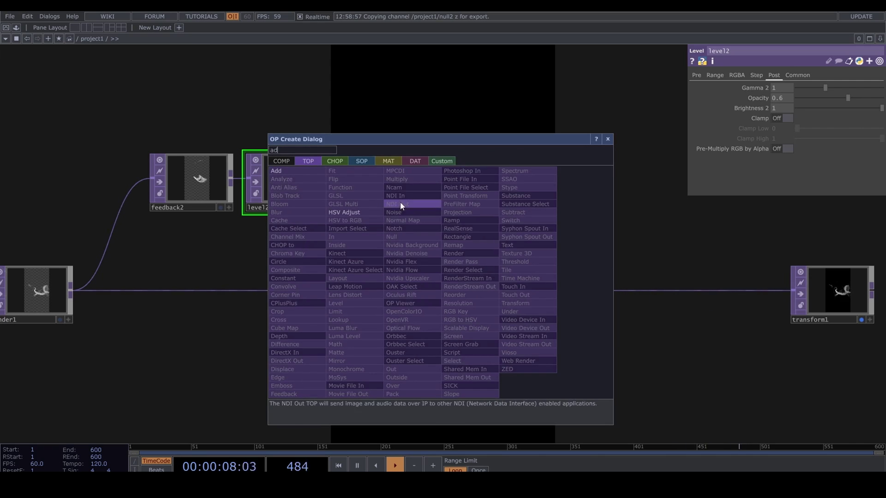
left_click(283, 180)
left_click(452, 285)
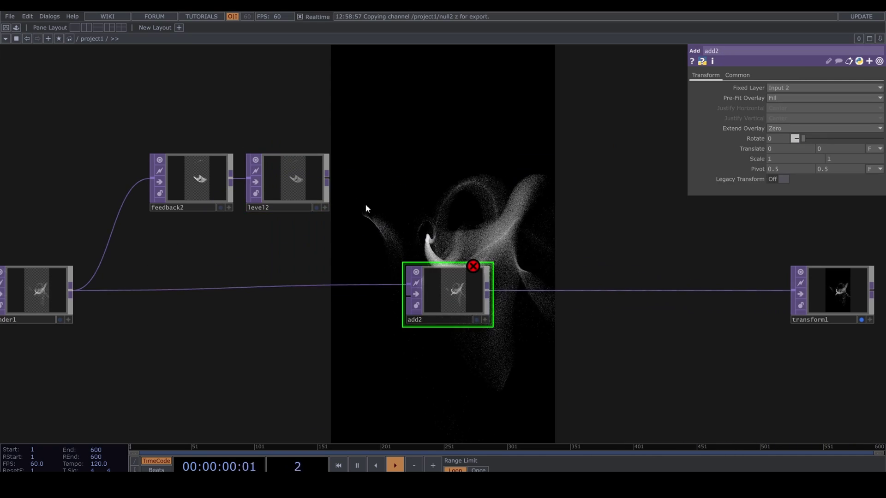
left_click_drag(366, 241, 407, 296)
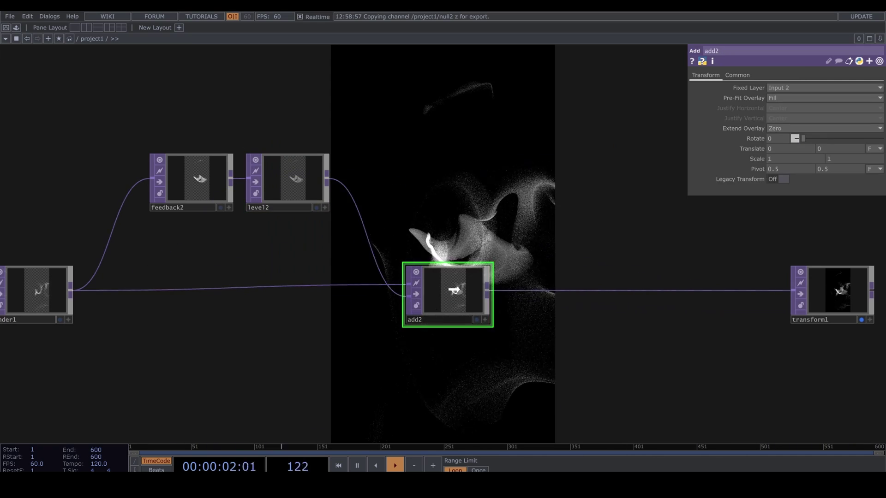
Assign add2 as the Target TOP of feedback2 and move add2 closer to transform1.
left_click_drag(467, 297, 208, 191)
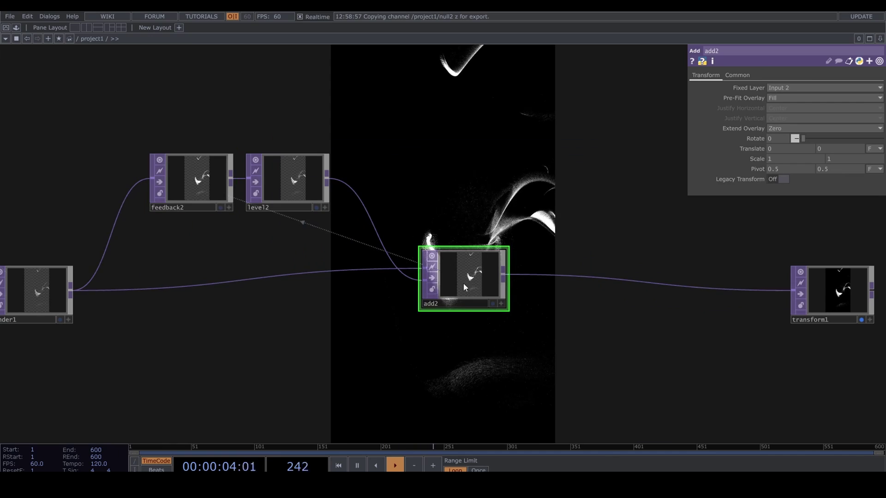
left_click_drag(463, 283, 495, 299)
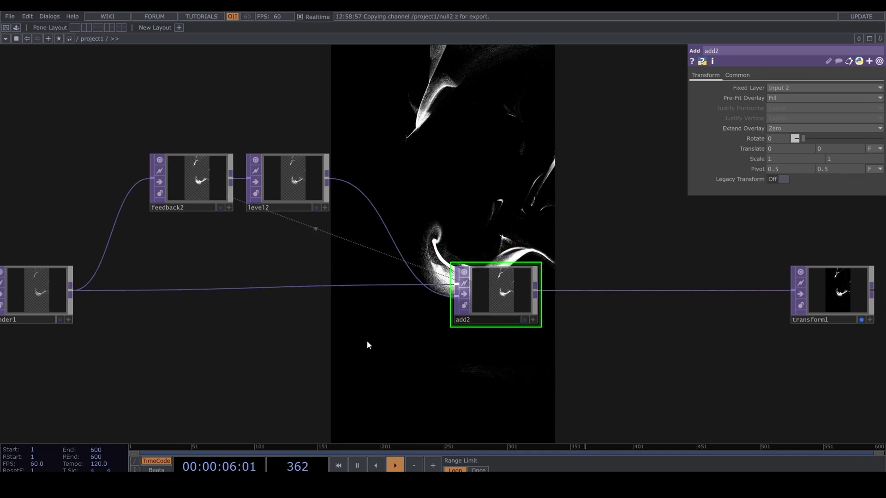
left_click_drag(366, 340, 412, 306)
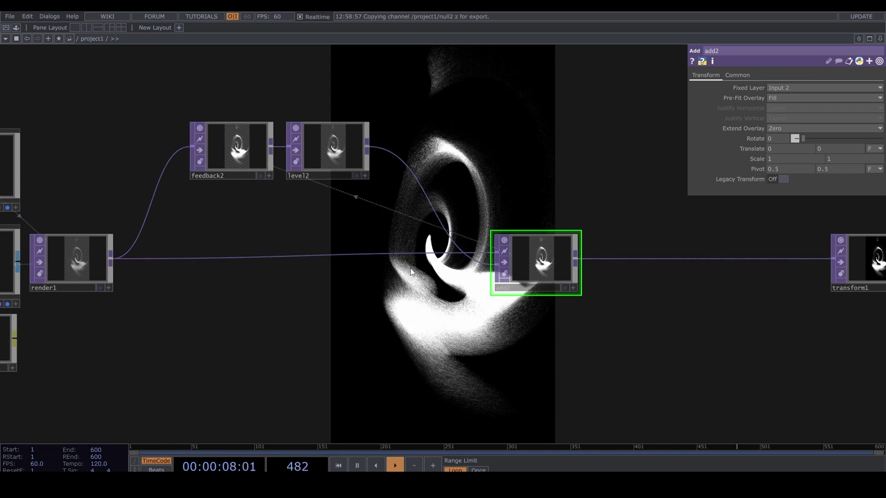
Set the level2 TOP's post Opacity to 0.7.
scroll(343, 160, "up", 3)
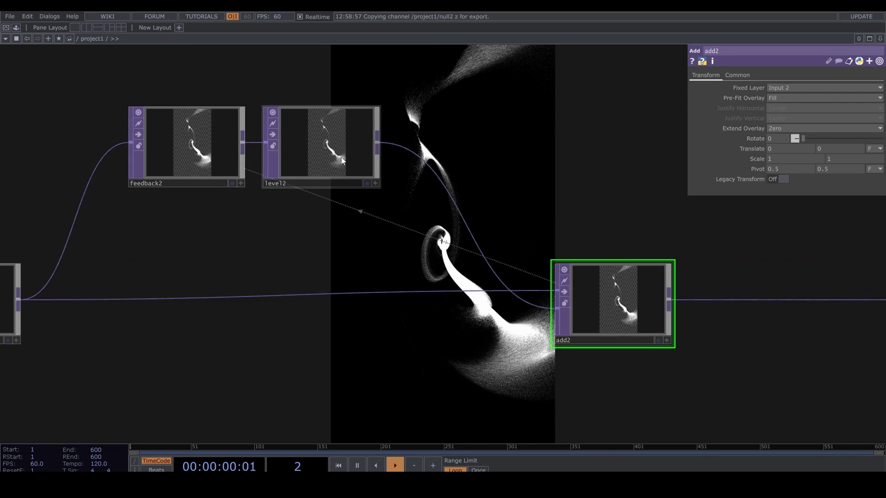
left_click(341, 161)
scroll(341, 157, "down", 3)
middle_click_drag(791, 97, 799, 94)
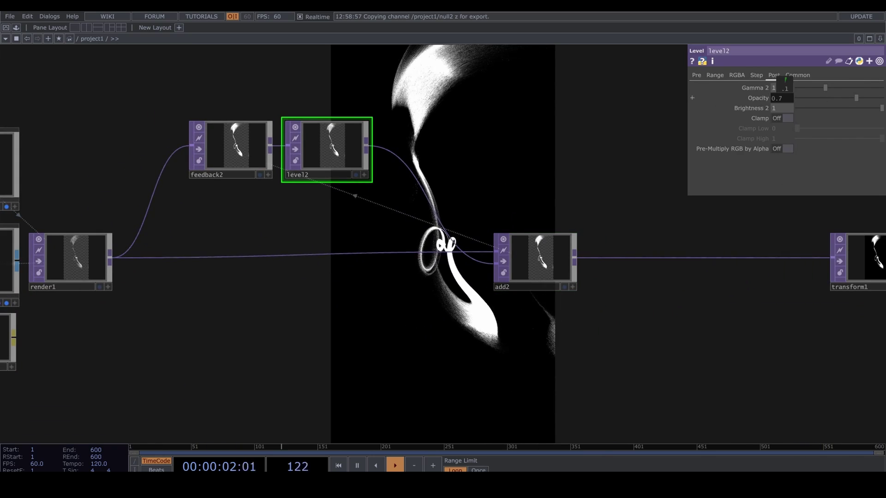
Move the add2 TOP closer to transform1 to make room after level2.
left_click_drag(614, 177, 479, 151)
left_click_drag(402, 253, 496, 254)
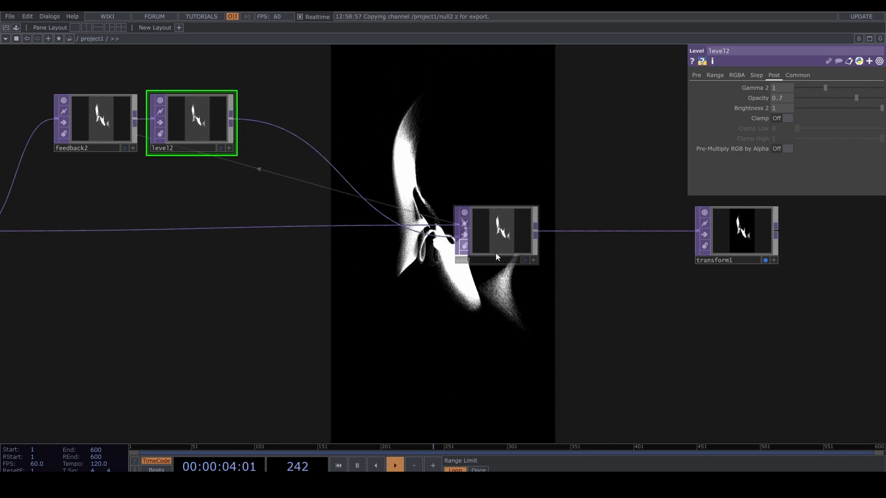
left_click_drag(412, 292, 494, 358)
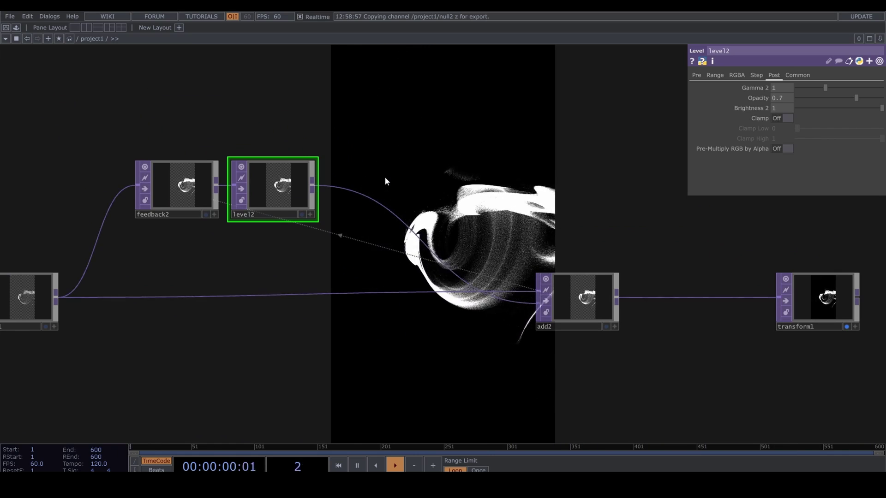
Add the rgbaDelay component from the palette's ImageFilters and connect level2's output to its input.
key("alt+l")
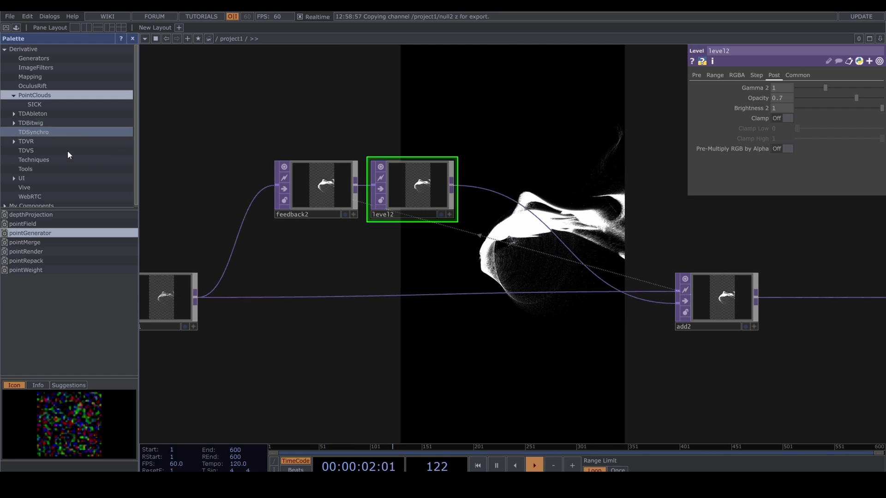
left_click(74, 68)
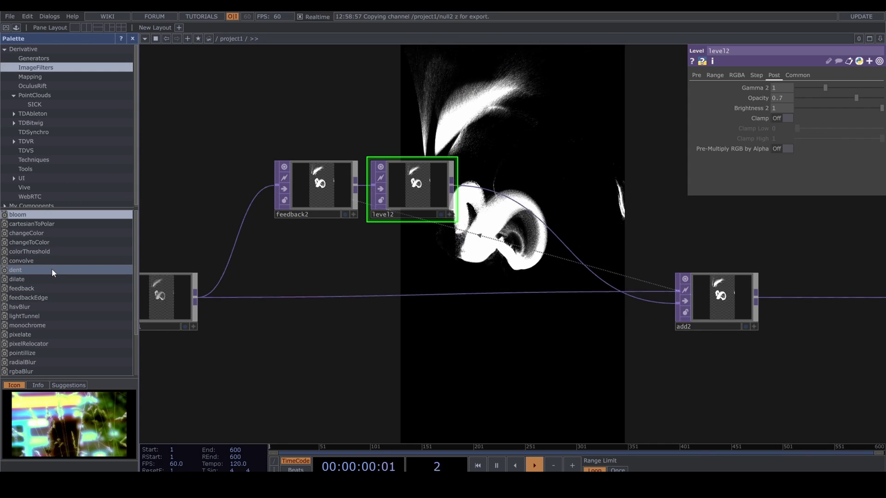
scroll(52, 277, "down", 2)
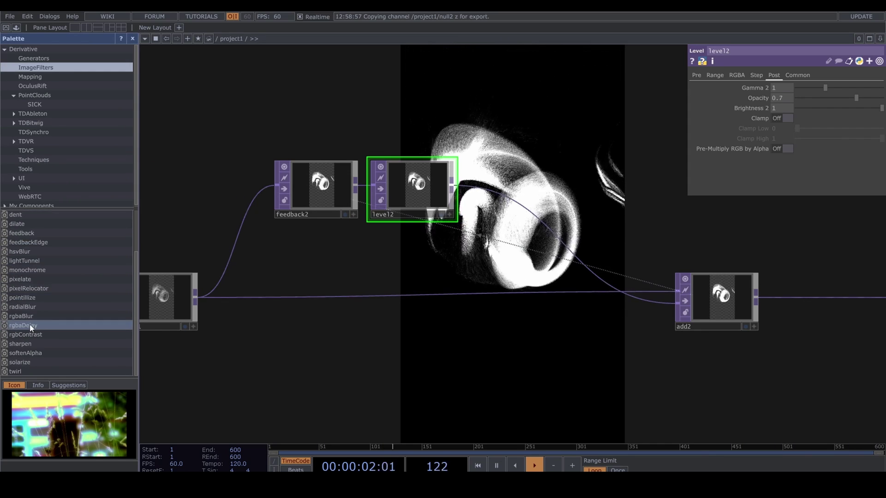
left_click_drag(29, 326, 548, 111)
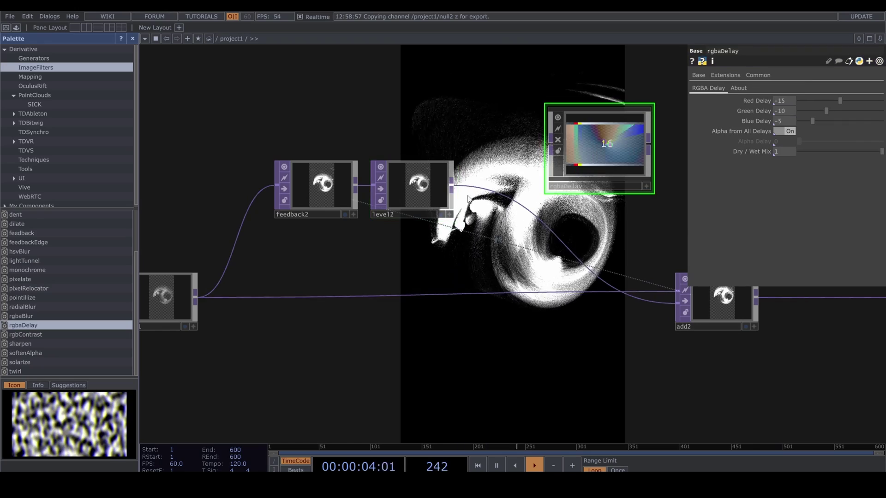
left_click_drag(571, 158, 522, 186)
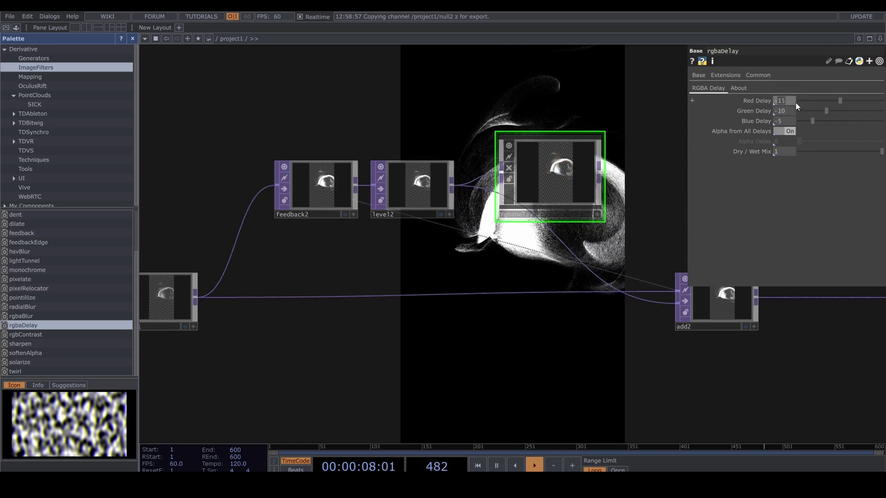
Set rgbaDelay's Red, Green and Blue Delay to -3, -2 and -1, and connect its output to add2's second input.
type("3")
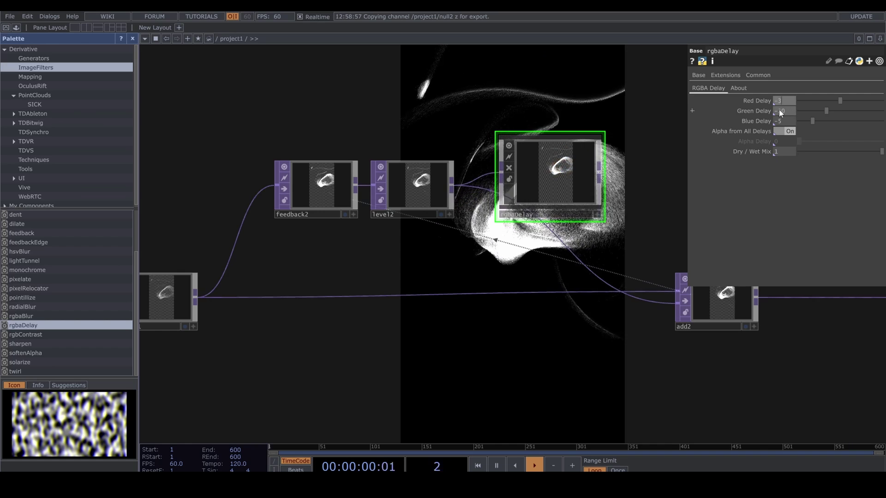
left_click(779, 110)
type("-2")
key("Return")
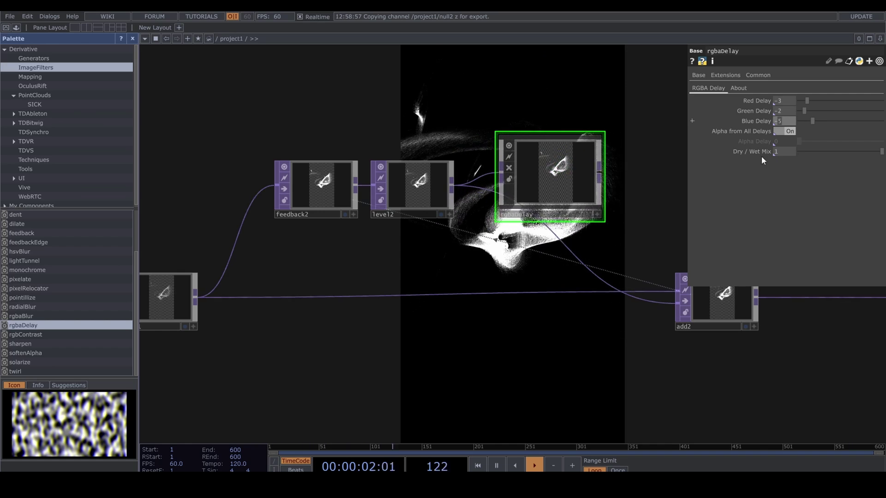
type("-1")
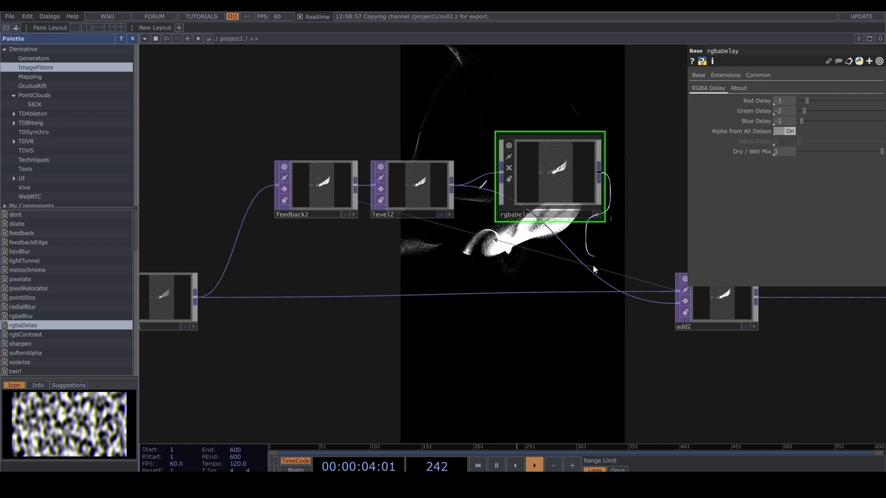
left_click_drag(574, 272, 457, 281)
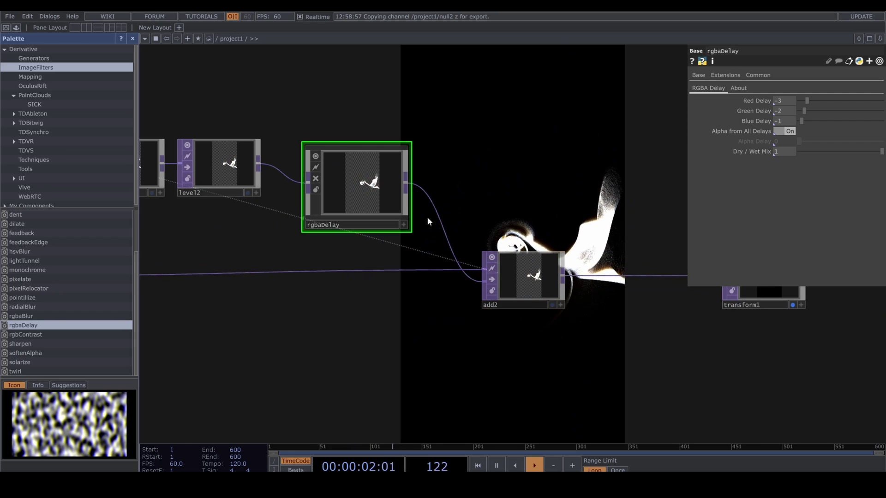
Set the constant1 material's Alpha to 0.1 and close the palette.
left_click(237, 174)
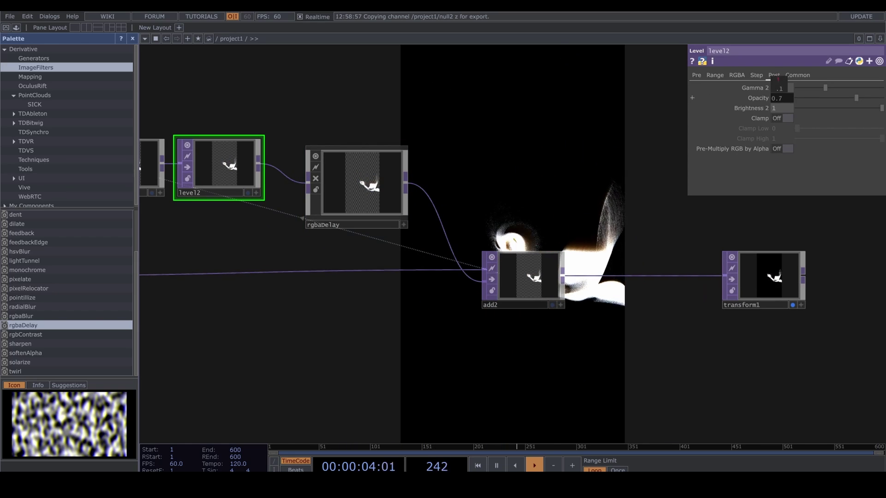
scroll(557, 176, "down", 3)
left_click(322, 262)
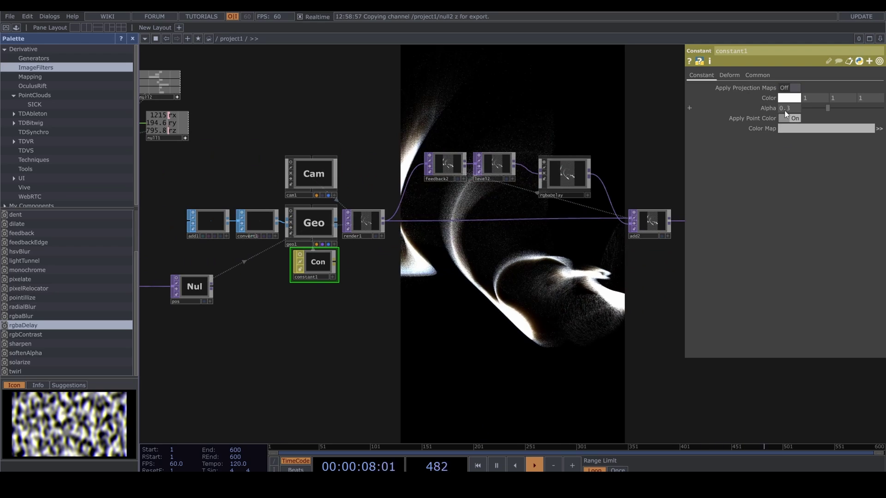
middle_click_drag(787, 108, 763, 112)
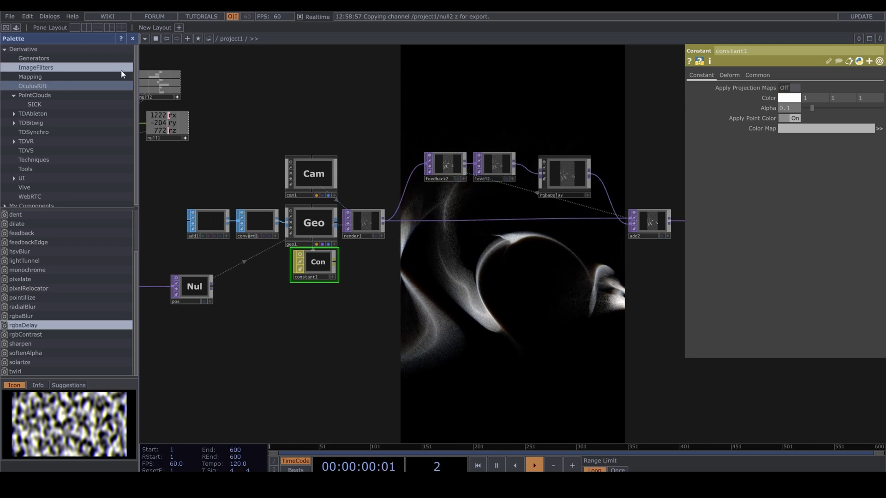
left_click(132, 38)
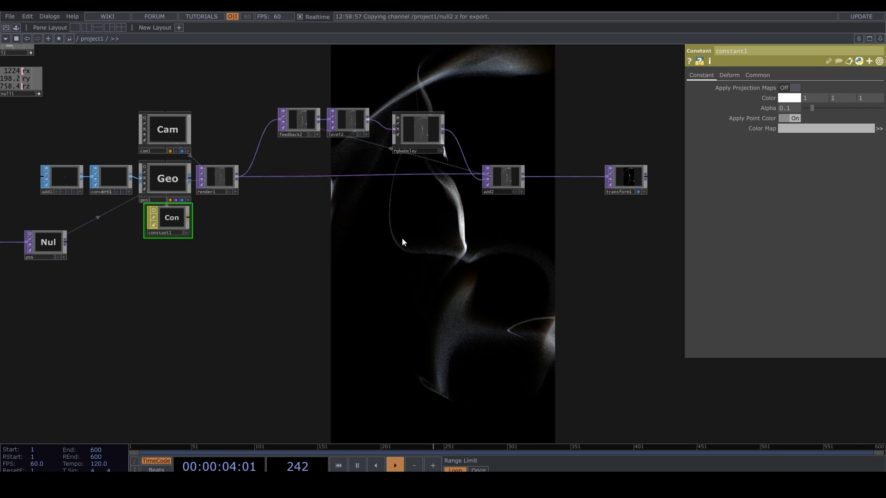
Enter the rgbaDelay network and move cacheselect4, comp1 and switch2 down, clear of the first three cache selects.
scroll(421, 158, "up", 4)
scroll(421, 117, "down", 4)
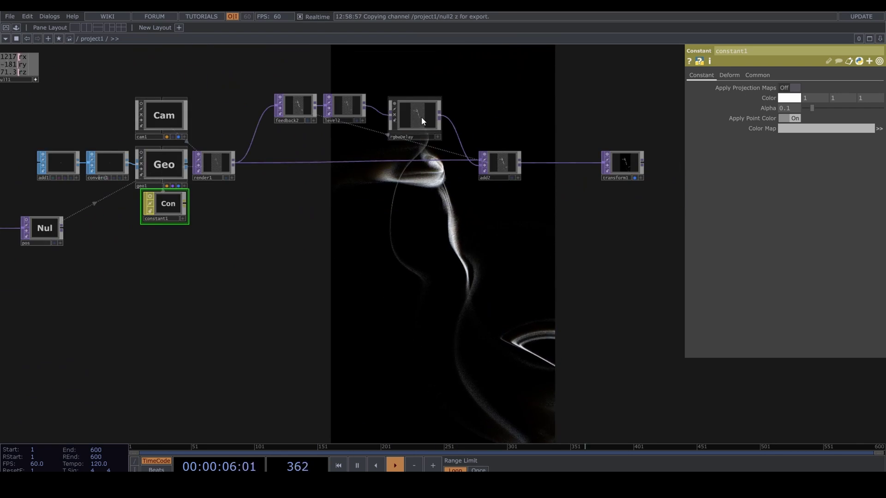
key("i")
scroll(449, 236, "up", 6)
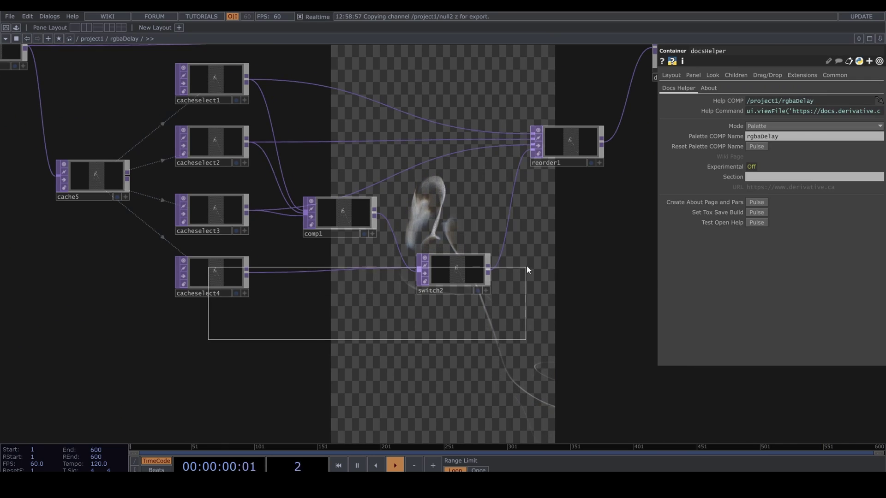
left_click_drag(527, 270, 526, 268)
left_click(348, 217, "ctrl")
left_click_drag(348, 217, 333, 372)
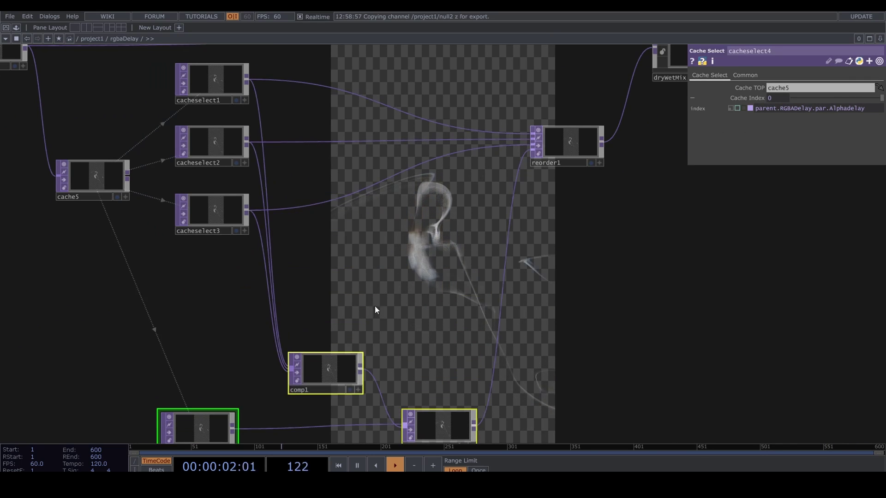
left_click_drag(375, 310, 390, 377)
Insert a Transform TOP on the wire between cacheselect1 and reorder1.
right_click(394, 181)
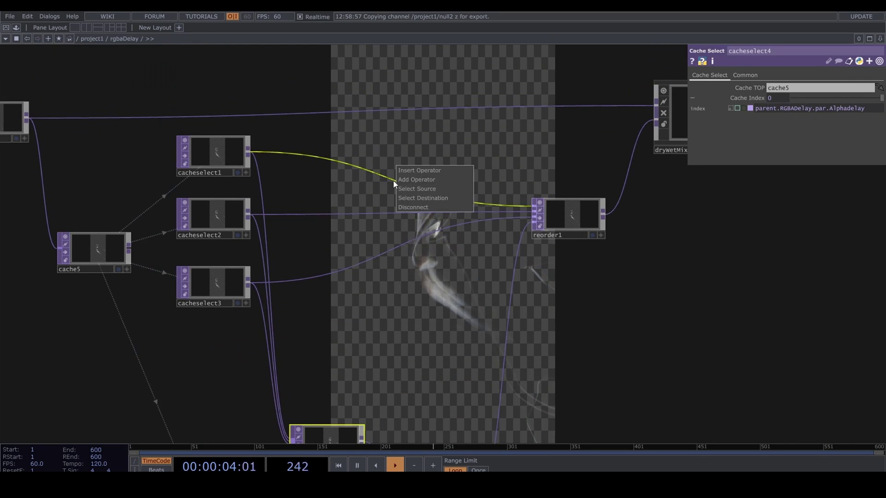
left_click(415, 169)
type("tr")
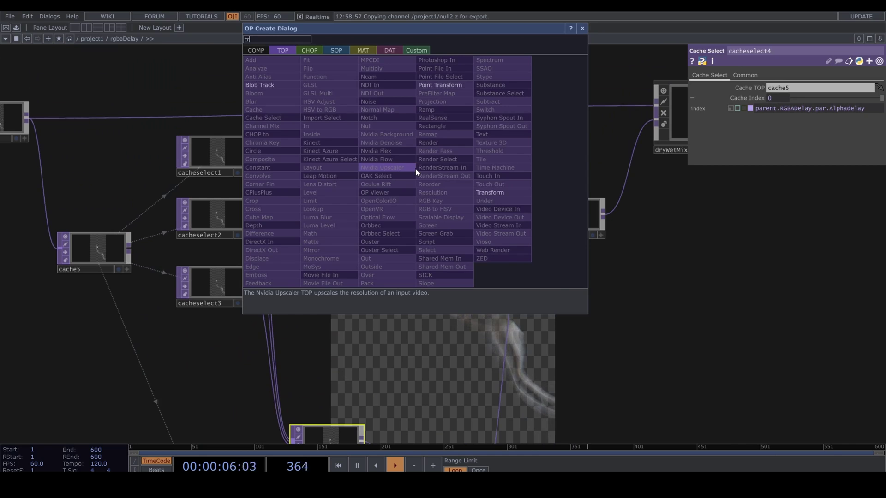
left_click(505, 193)
left_click(404, 167)
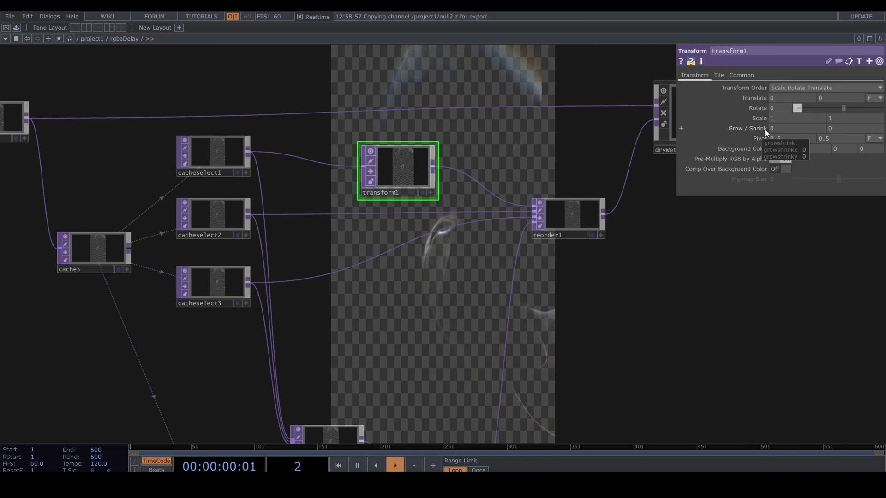
Set transform1's Scale to 1.02 on both axes and move the node up, level with cacheselect1.
middle_click(757, 118)
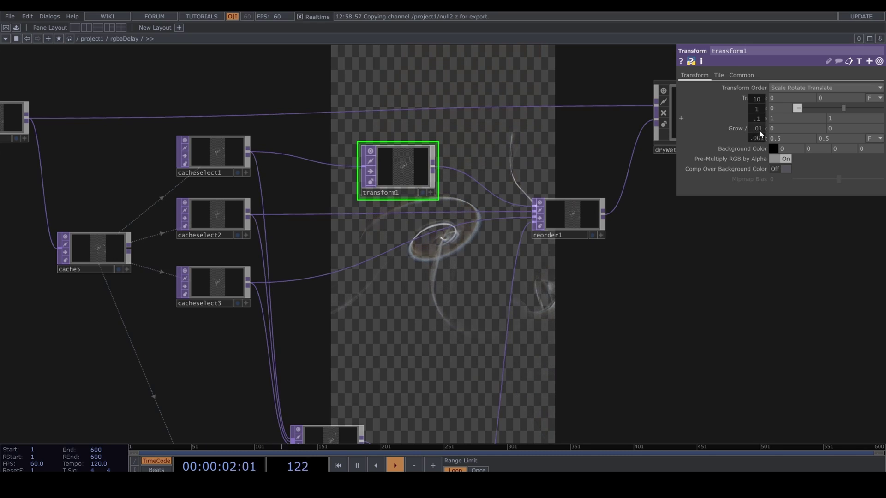
mouse_move(762, 134)
middle_mouse_down()
mouse_move(784, 130)
mouse_move(762, 134)
mouse_move(771, 134)
middle_mouse_up()
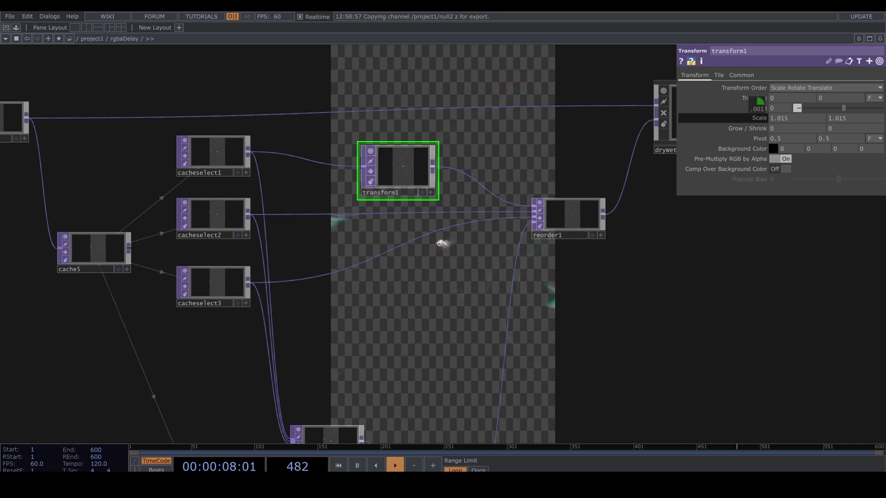
left_click_drag(419, 177, 426, 146)
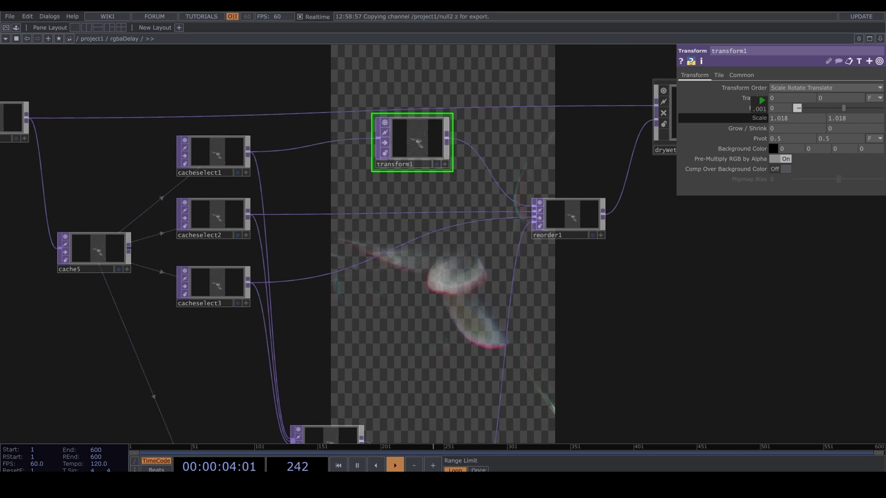
middle_click_drag(760, 109, 766, 109)
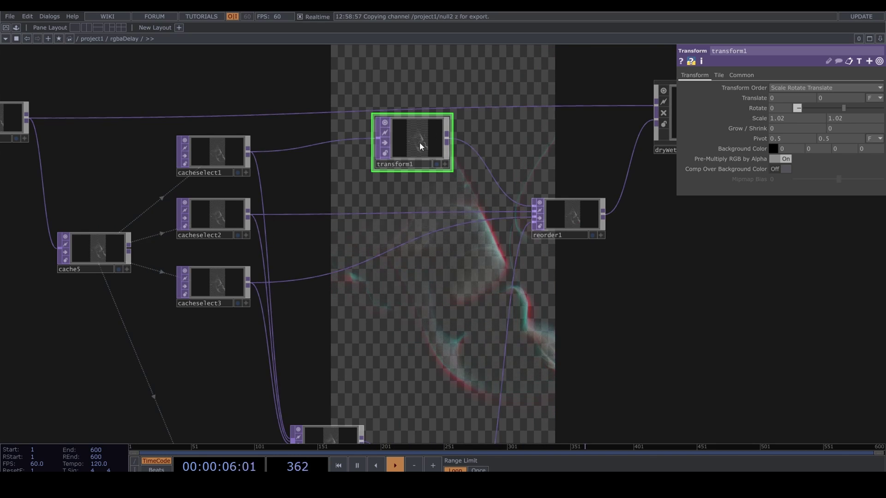
Place a copy of transform1 between cacheselect2 and reorder1 and set the copy's Scale to 1.015.
key("ctrl+v")
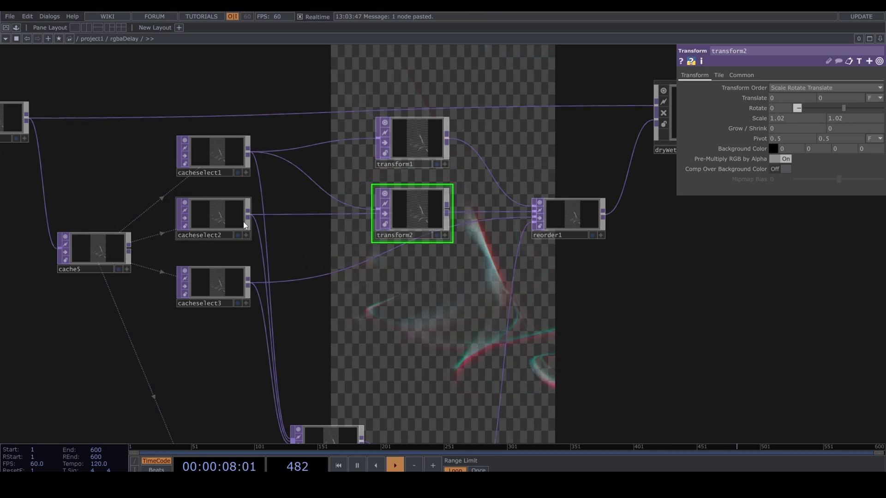
left_click_drag(249, 212, 368, 210)
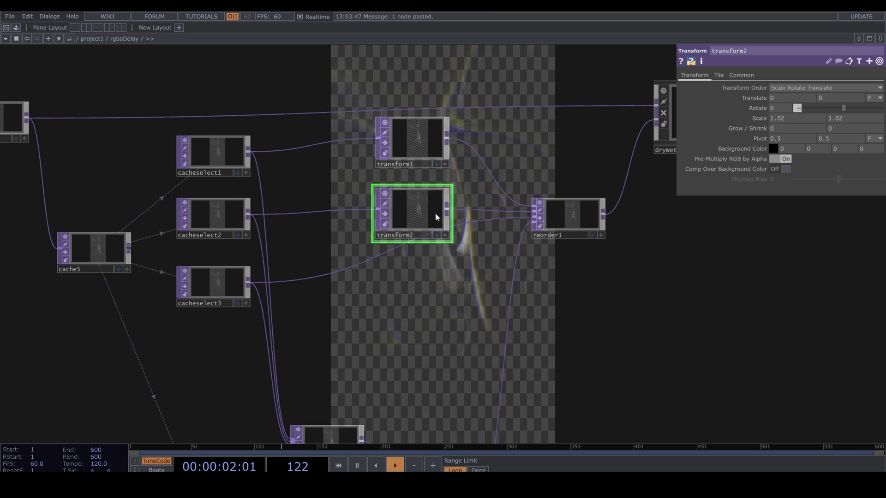
middle_click_drag(756, 137, 754, 99)
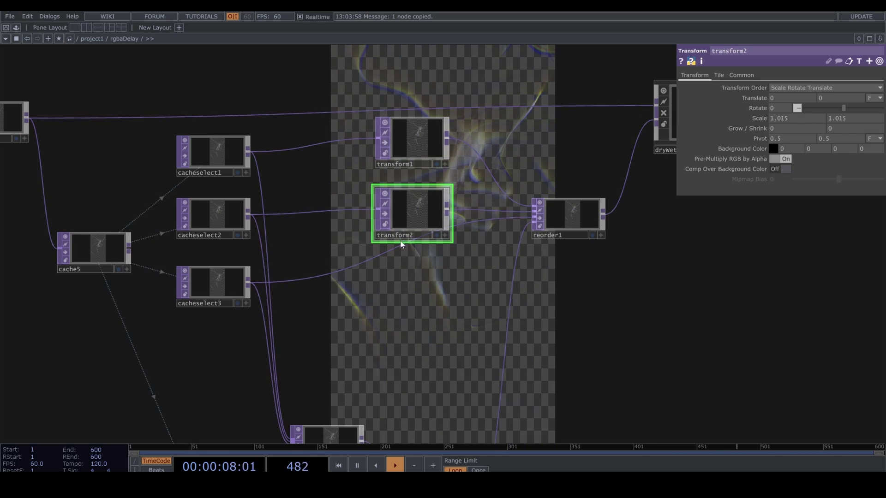
Place a copy of transform2 between cacheselect3 and reorder1's third input and set the copy's Scale to 1.01.
key("ctrl+v")
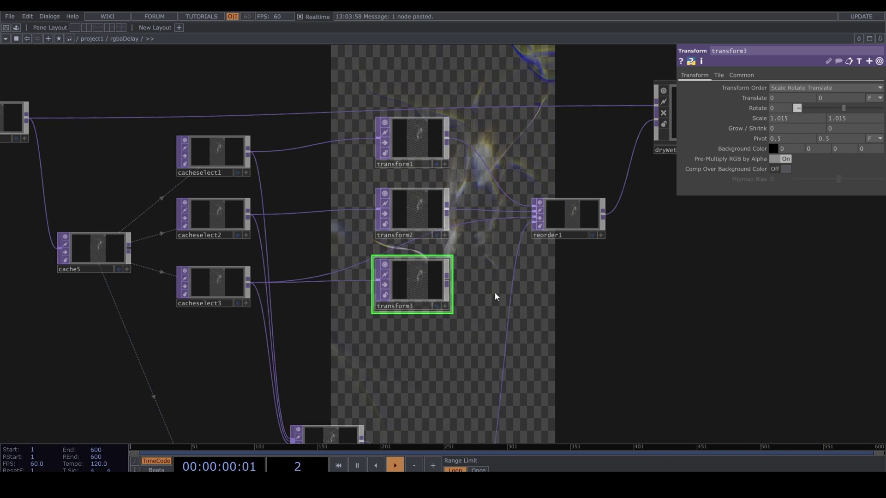
left_click_drag(450, 280, 475, 223)
middle_click_drag(760, 138, 760, 132)
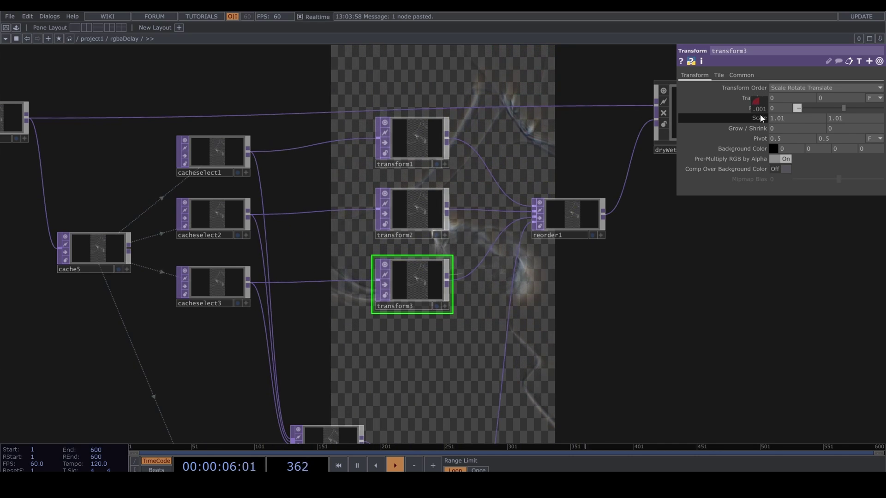
Set transform2's Scale to 1.019 on both axes inside rgbaDelay and return to the project network.
scroll(465, 251, "down", 10)
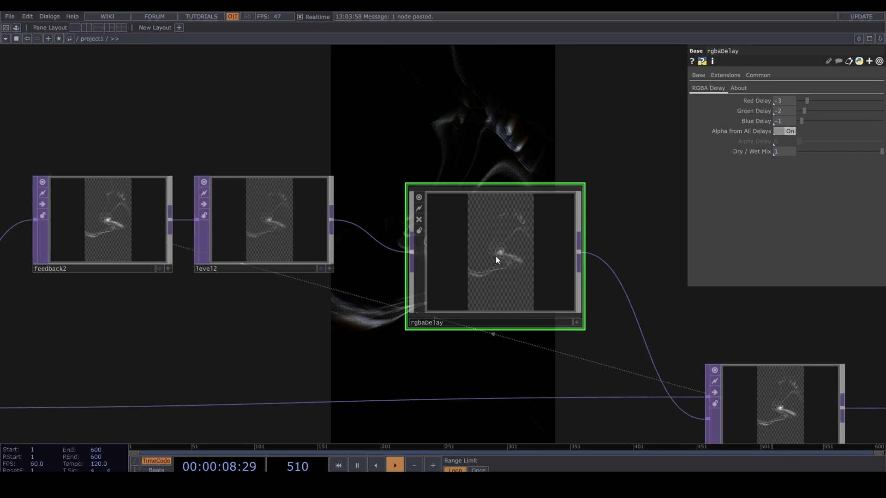
scroll(496, 256, "down", 5)
left_click_drag(509, 313, 457, 183)
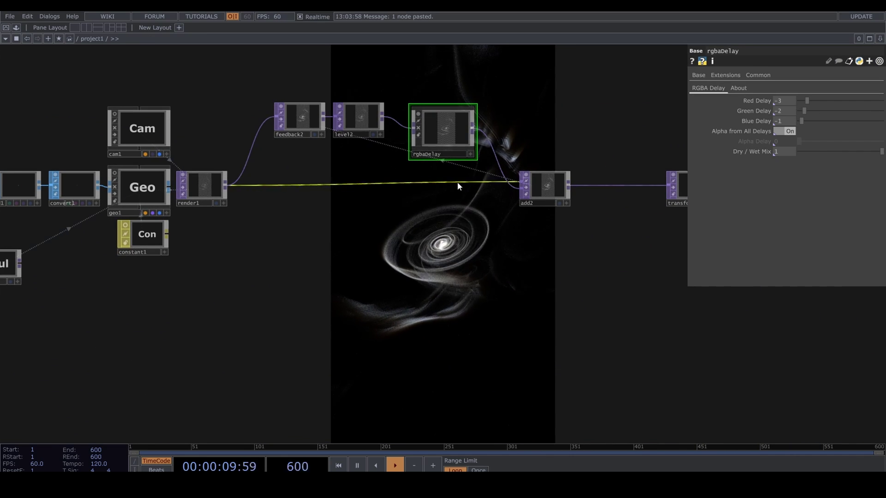
left_click_drag(502, 235, 482, 223)
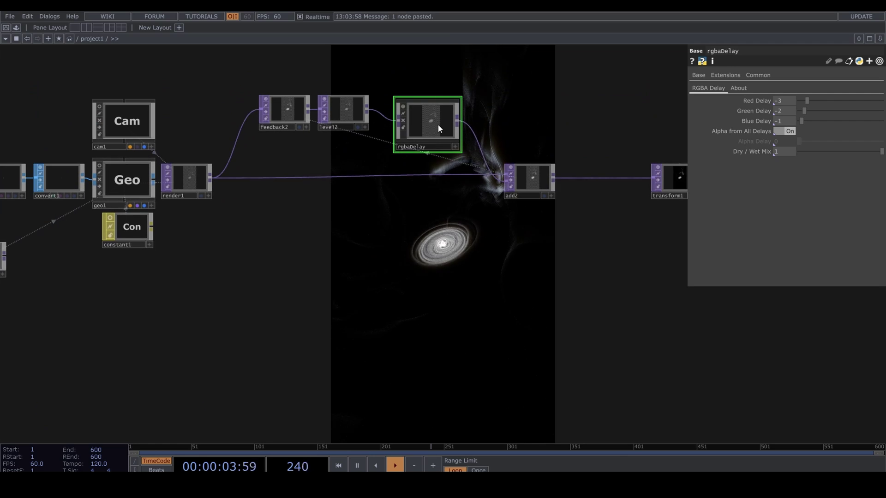
scroll(439, 124, "up", 10)
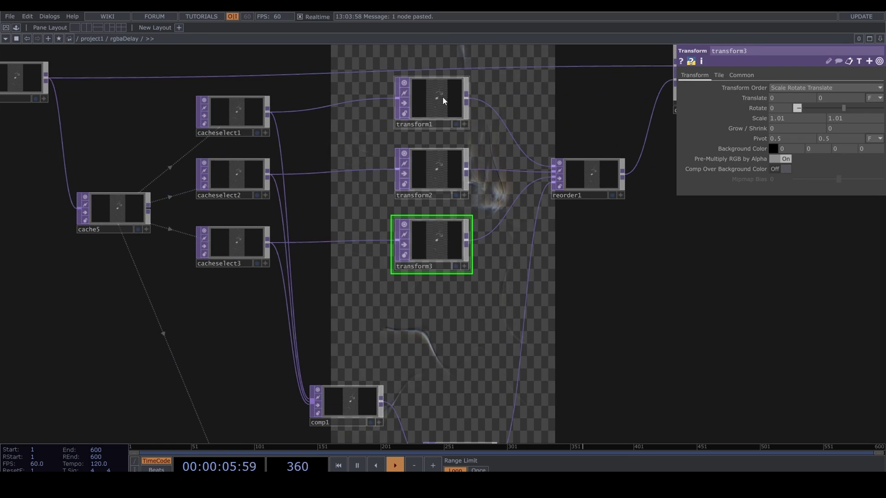
left_click(442, 96)
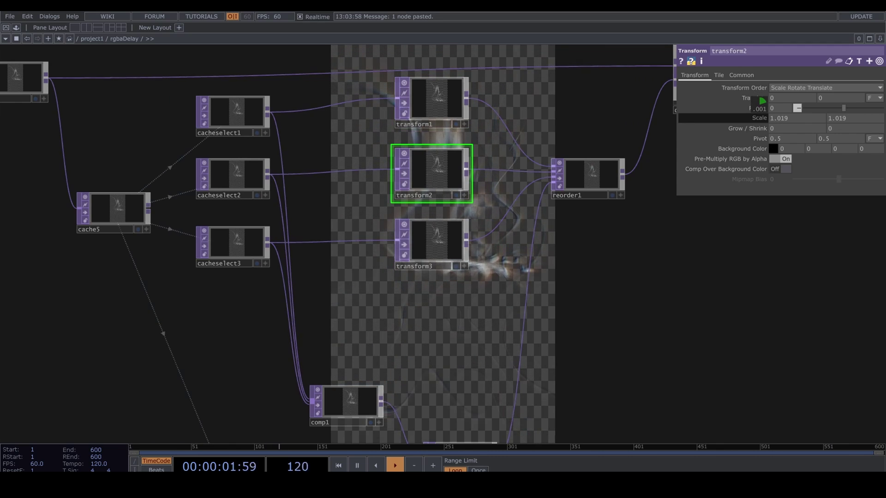
left_click(450, 247)
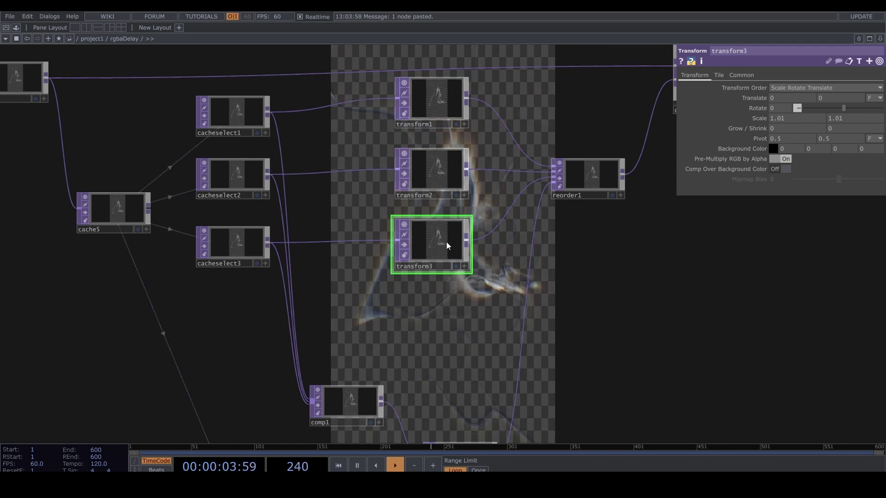
key("u")
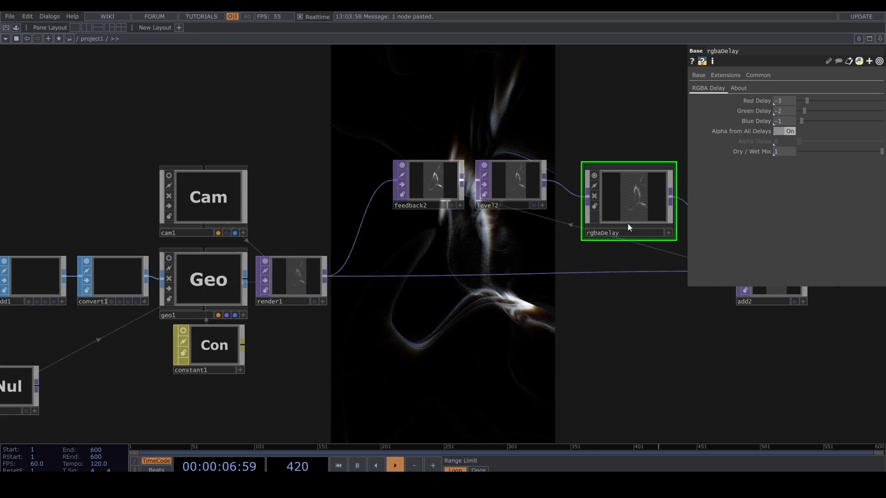
Move the final transform1 node farther downstream from add2 to open space between them.
left_click_drag(420, 285, 211, 234)
left_click_drag(383, 287, 146, 263)
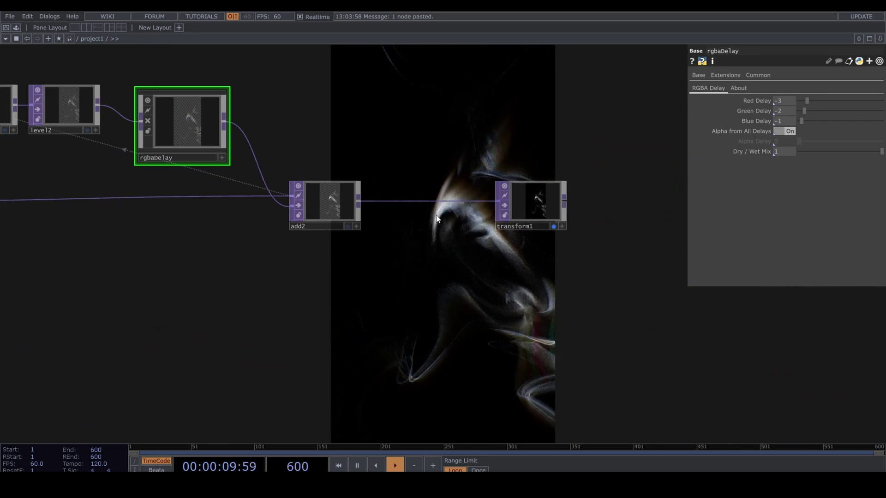
left_click_drag(537, 201, 620, 202)
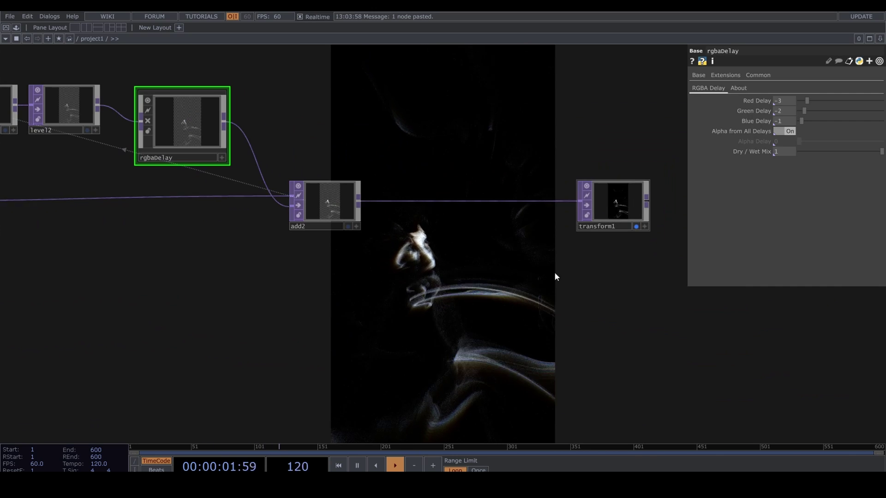
left_click_drag(551, 237, 559, 158)
left_click_drag(478, 245, 525, 221)
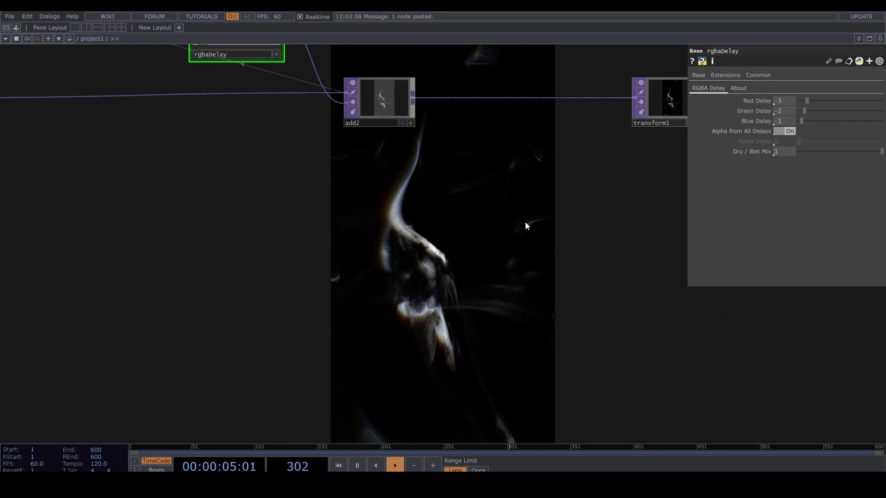
Set level2's post Opacity to 0.7 in the render feedback loop.
scroll(526, 273, "down", 6)
left_click_drag(506, 283, 408, 240)
left_click(330, 165)
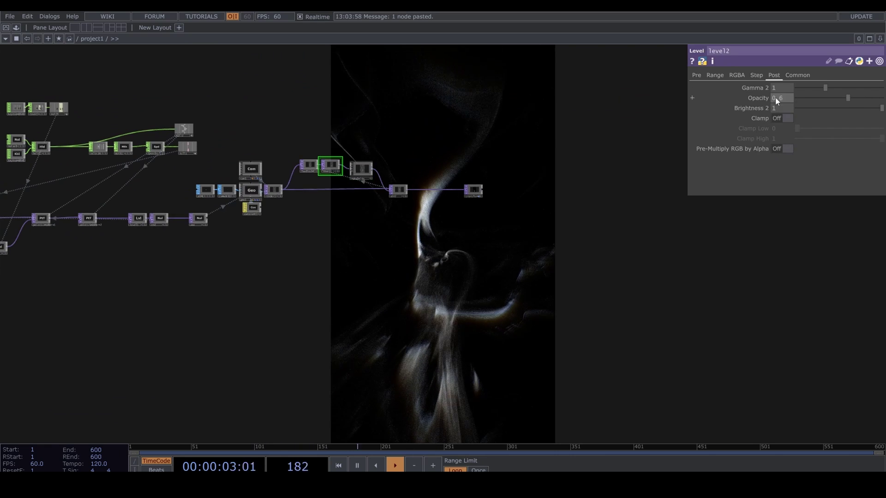
left_click_drag(506, 258, 498, 205)
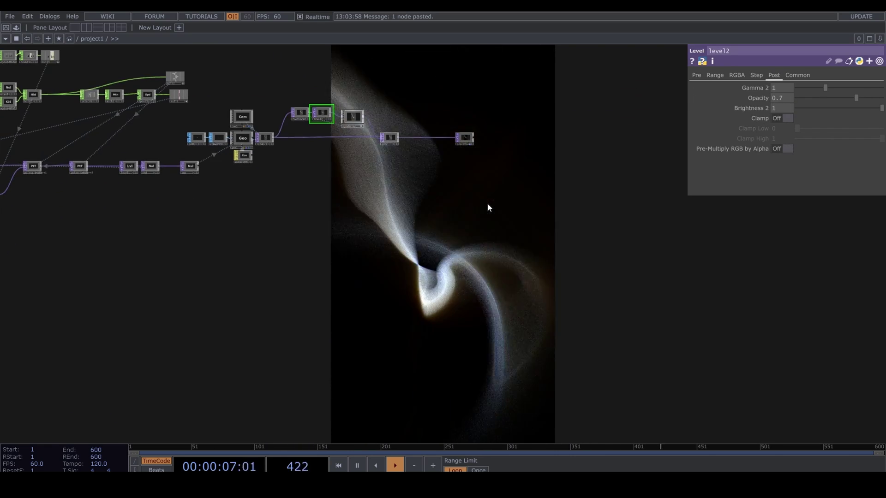
Set the first Radius value of pointGenerator's torus to 0.5.
left_click_drag(426, 255, 881, 287)
left_click(306, 204)
middle_click_drag(785, 141, 761, 145)
left_click_drag(576, 313, 497, 269)
left_click_drag(499, 235, 447, 240)
scroll(447, 241, "down", 3)
scroll(386, 237, "up", 3)
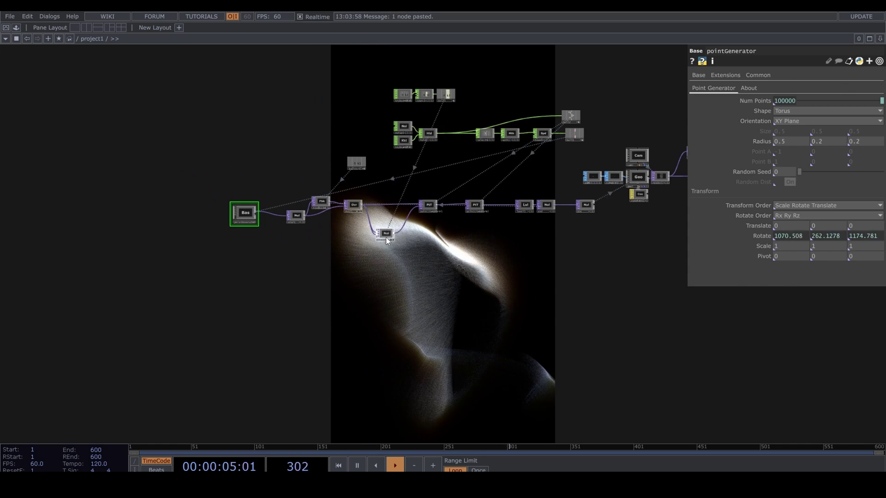
Set noise2's Amplitude to 2.
left_click(386, 235)
left_click_drag(647, 320, 360, 289)
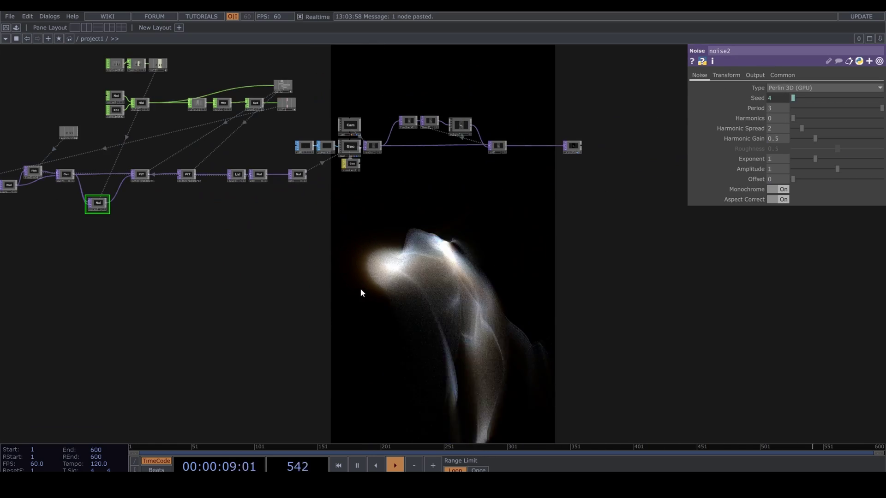
middle_click_drag(784, 169, 799, 157)
left_click_drag(528, 292, 559, 214)
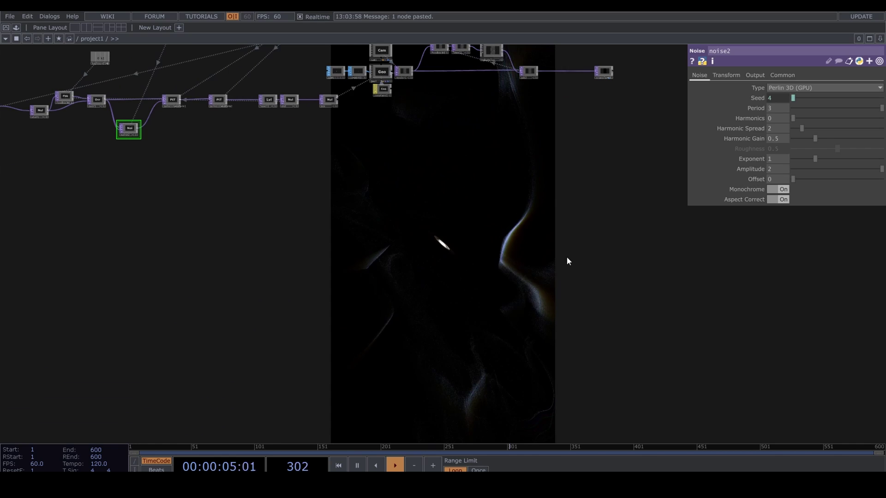
Edit the Scale expressions of pointtransform1.
left_click(172, 100)
left_click(757, 164)
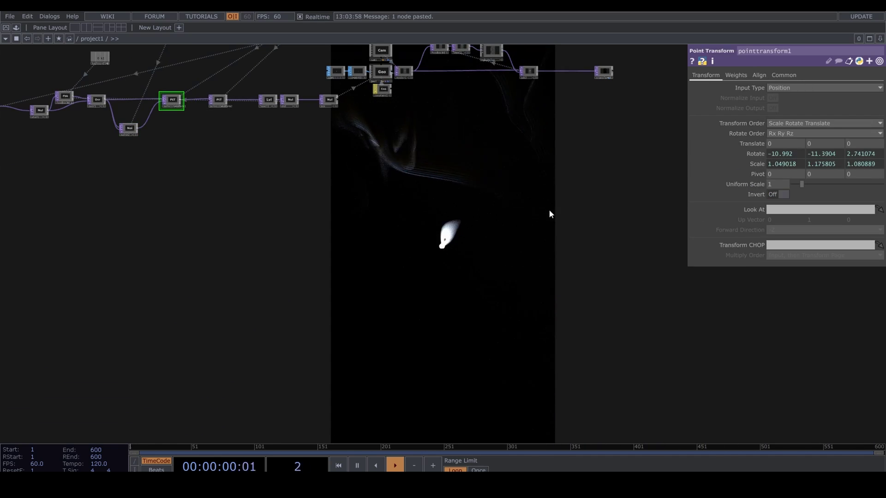
scroll(544, 210, "down", 5)
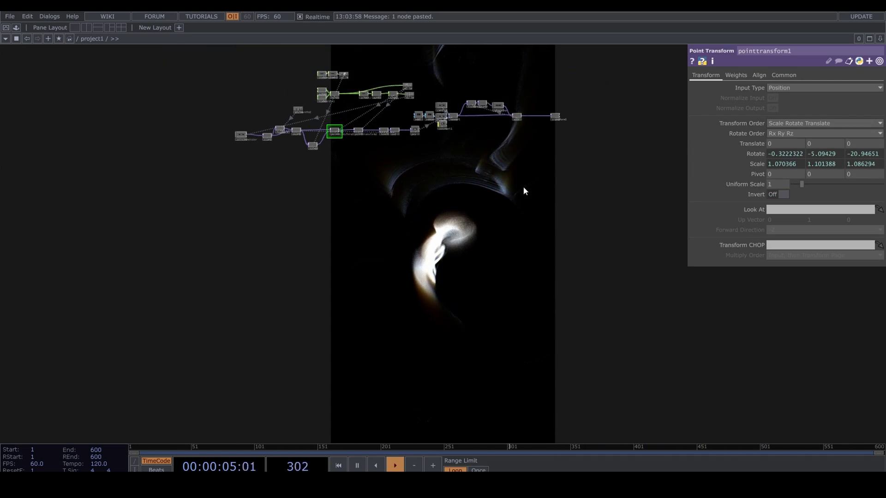
scroll(523, 189, "down", 3)
left_click(758, 164)
left_click_drag(766, 174, 762, 194)
key("BackSpace")
key("BackSpace")
key("BackSpace")
left_click(757, 164)
left_click_drag(508, 245, 473, 220)
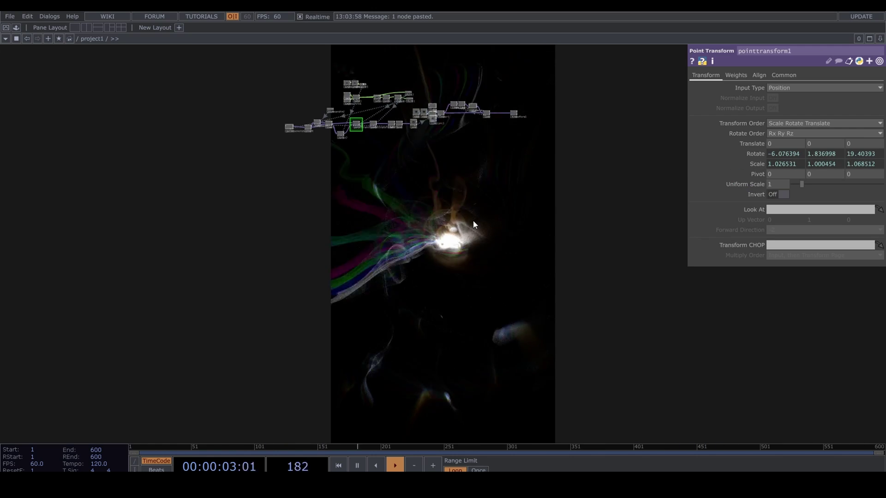
Set level1's post Opacity to 0.995 in the point feedback loop.
scroll(472, 207, "up", 3)
middle_click_drag(473, 212, 399, 248)
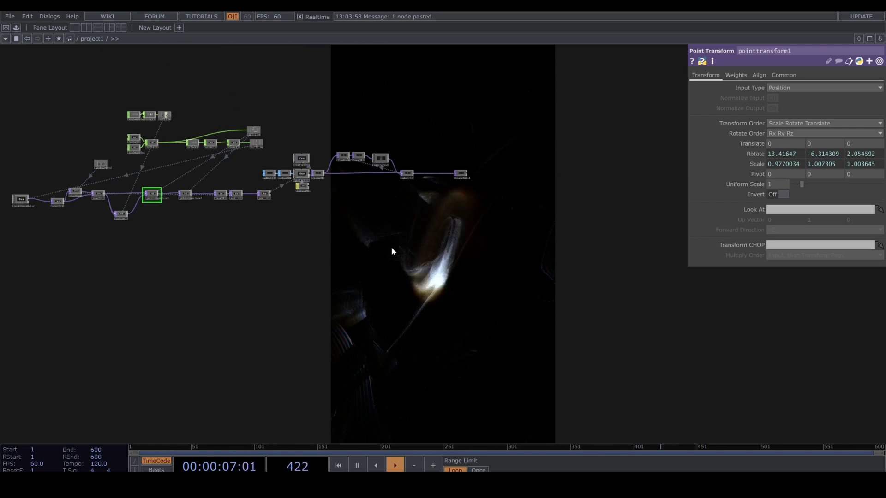
scroll(369, 187, "up", 4)
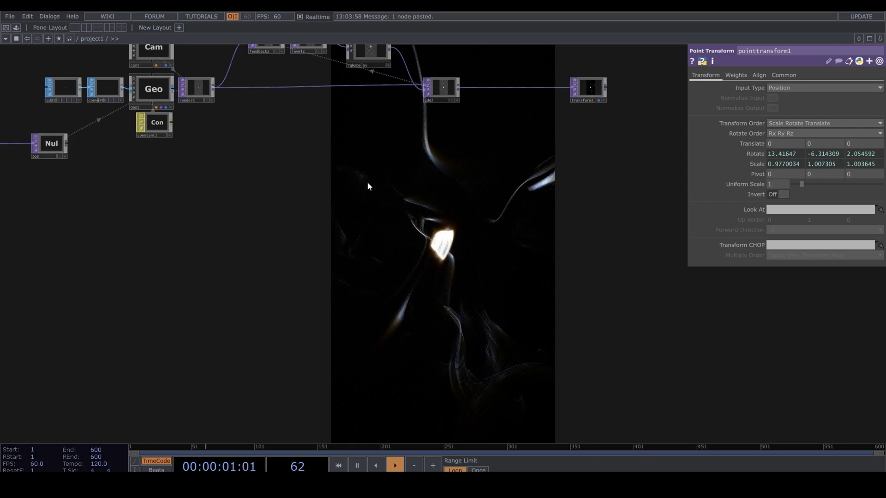
middle_click_drag(316, 237, 544, 262)
left_click_drag(545, 258, 608, 259)
left_click(453, 171)
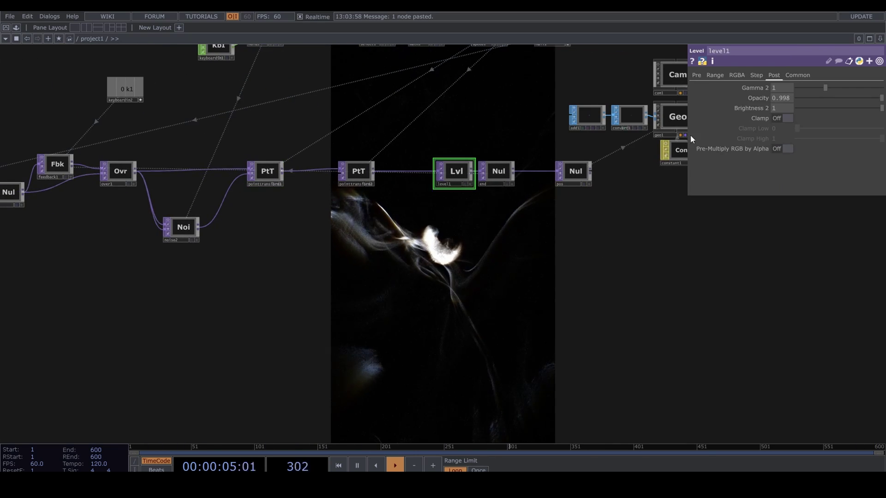
middle_click_drag(757, 98, 710, 189)
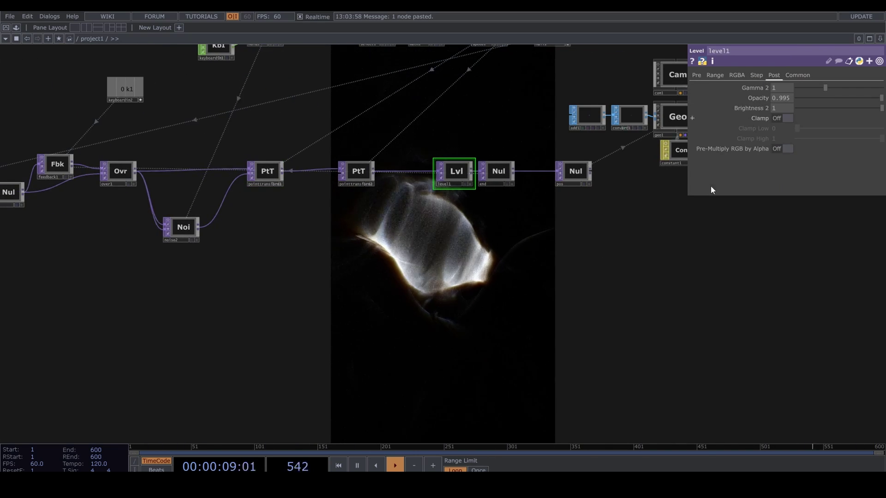
Shift the final transform1 node even farther from add2 to make room for more post-processing nodes.
left_click_drag(785, 272, 406, 266)
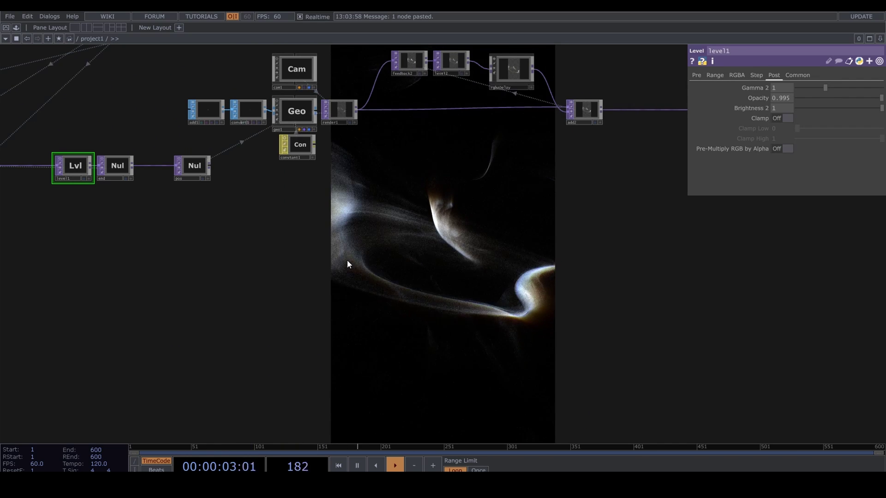
left_click_drag(490, 220, 461, 186)
scroll(461, 186, "down", 3)
left_click_drag(572, 190, 475, 238)
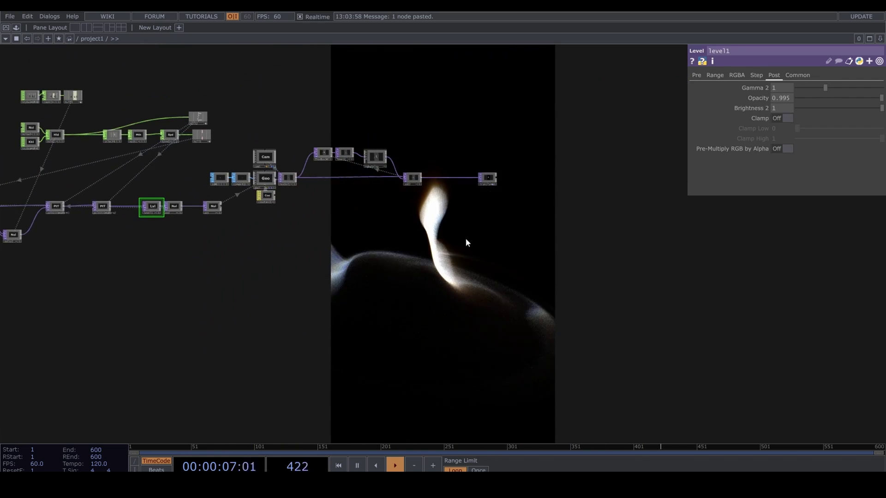
scroll(435, 178, "up", 3)
left_click_drag(550, 178, 645, 176)
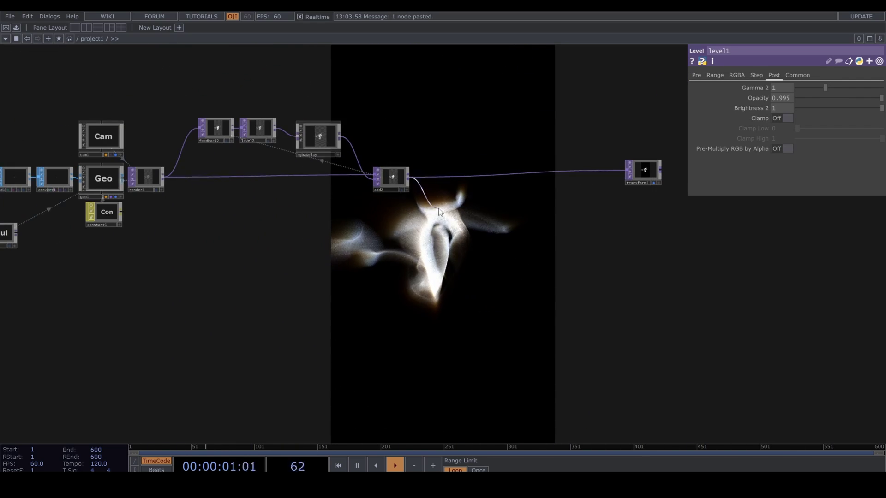
Branch a new Bloom TOP off add2's output and place it below the main wire.
key("alt+l")
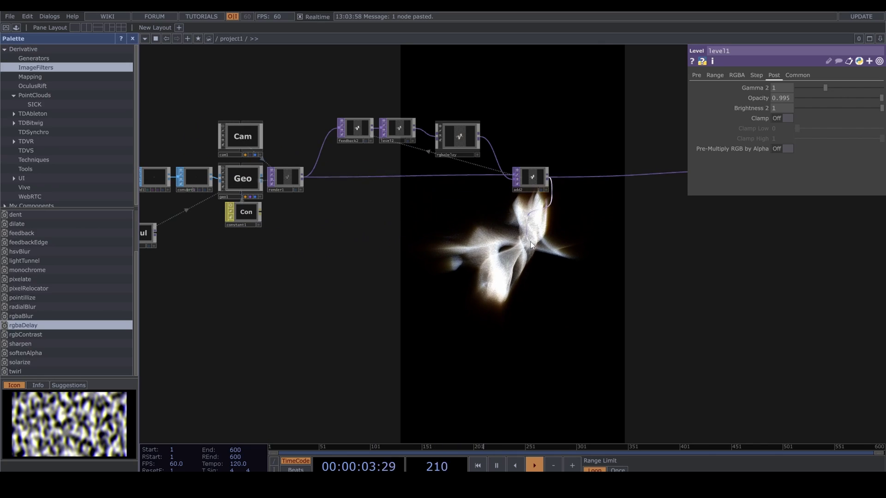
key("alt+l")
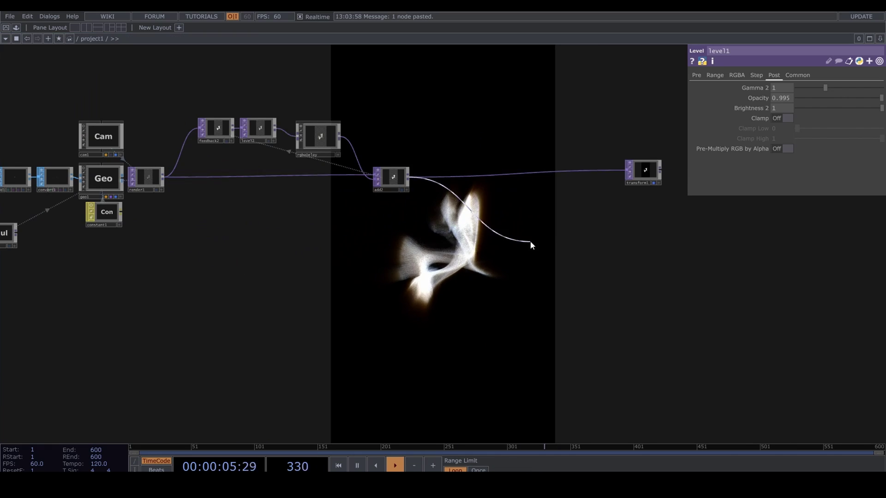
left_click(528, 241)
left_click(397, 166)
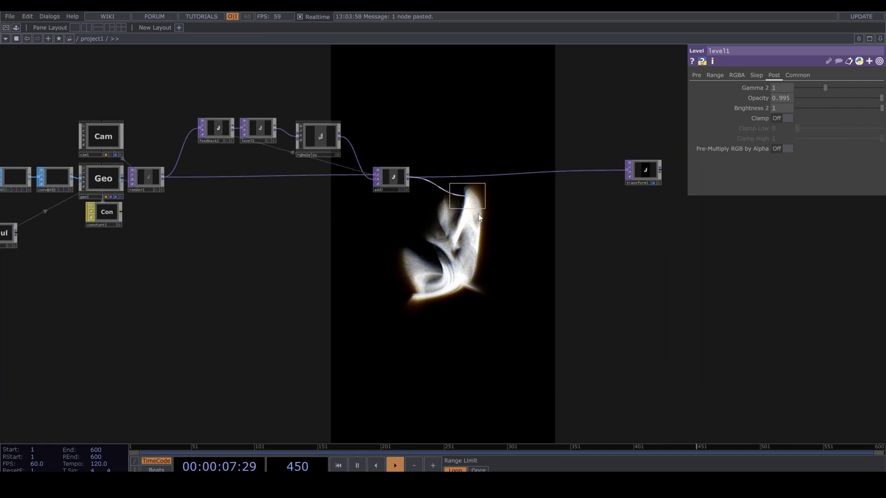
left_click(468, 249)
Set bloom1's Output to Bloom with Alpha.
scroll(468, 249, "up", 5)
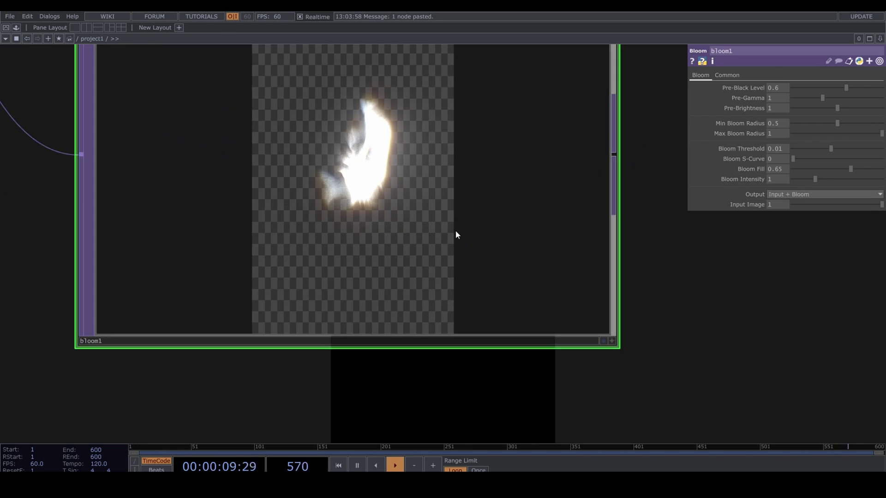
scroll(455, 235, "down", 2)
left_click(813, 195)
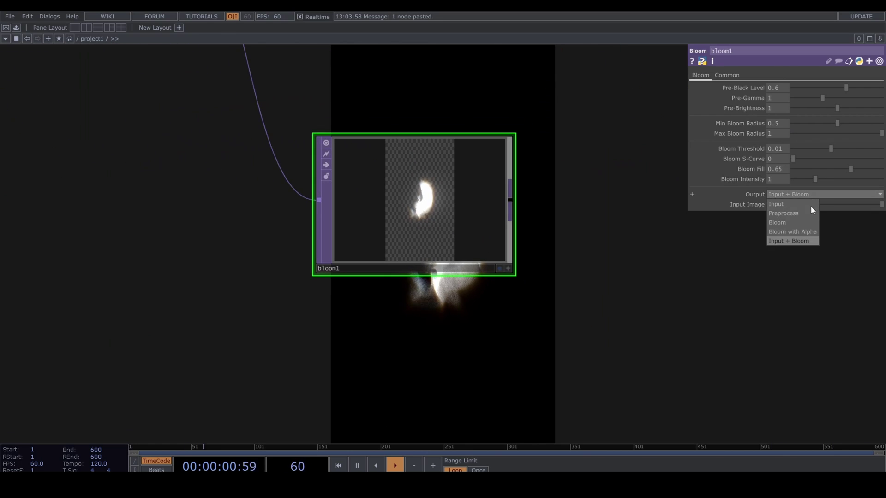
left_click(807, 232)
left_click(474, 211)
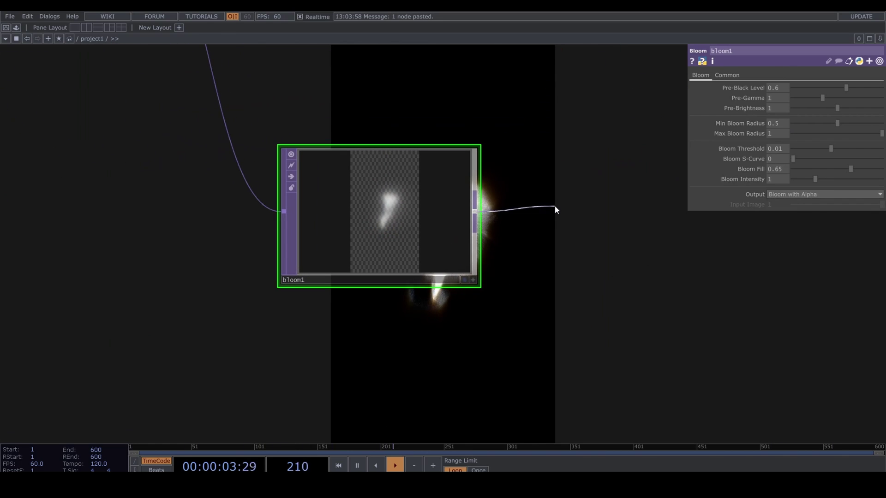
right_click(552, 213)
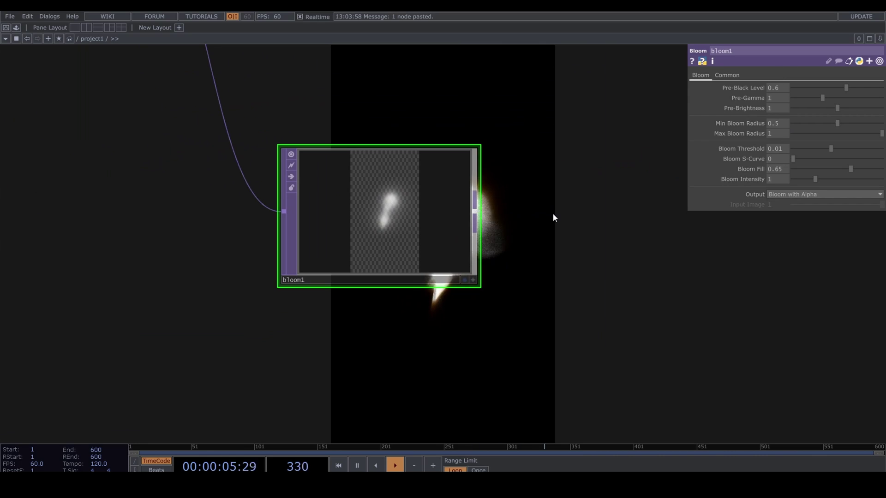
Duplicate rgbaDelay, place the copy after bloom1 and feed it from bloom1's output.
scroll(552, 213, "down", 5)
scroll(368, 179, "up", 3)
left_click(270, 99)
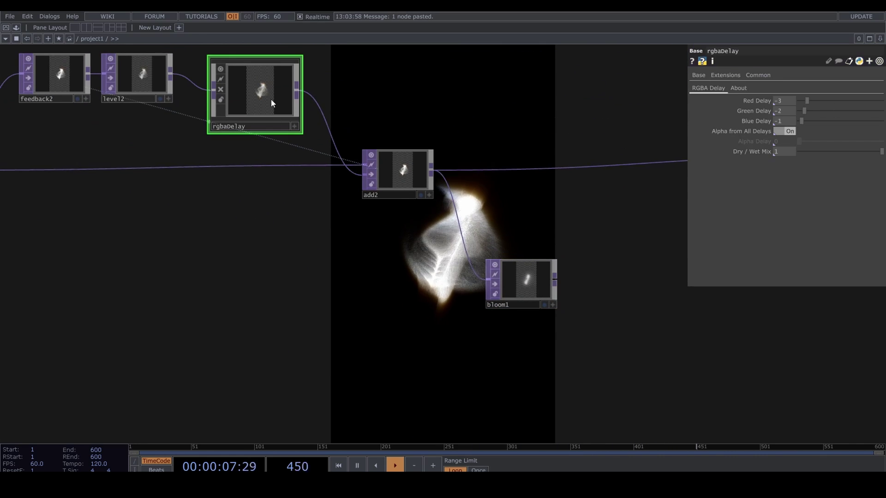
key("ctrl+c")
key("ctrl+v")
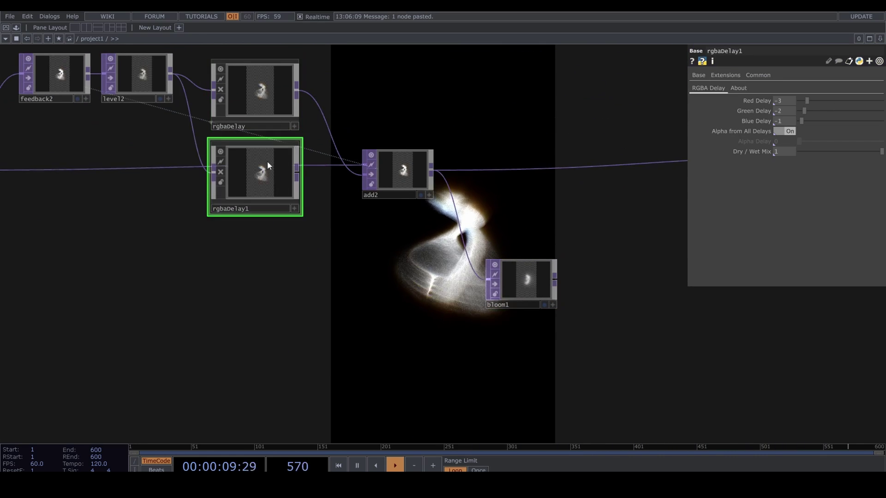
left_click_drag(627, 267, 629, 268)
left_click_drag(555, 280, 582, 282)
left_click_drag(519, 343, 382, 349)
scroll(471, 298, "up", 5)
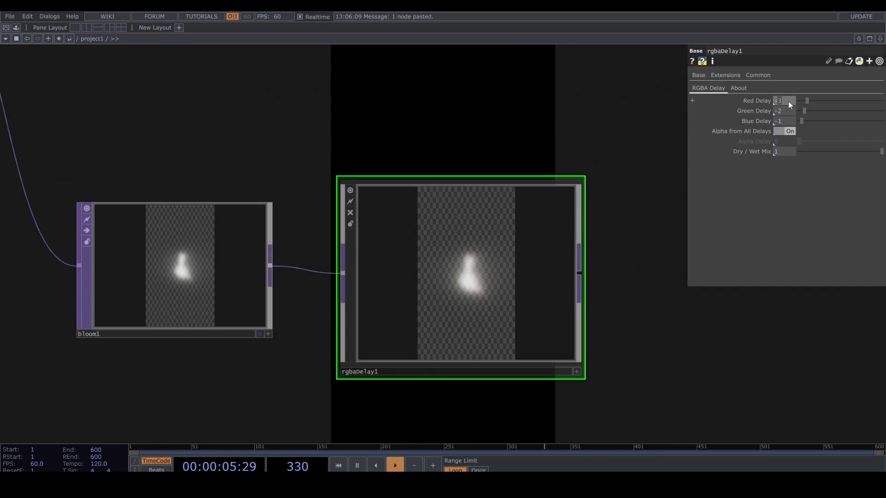
Set rgbaDelay1's Red, Green and Blue Delay to -15, -10 and -5, and enter the component's internal network.
key("Tab")
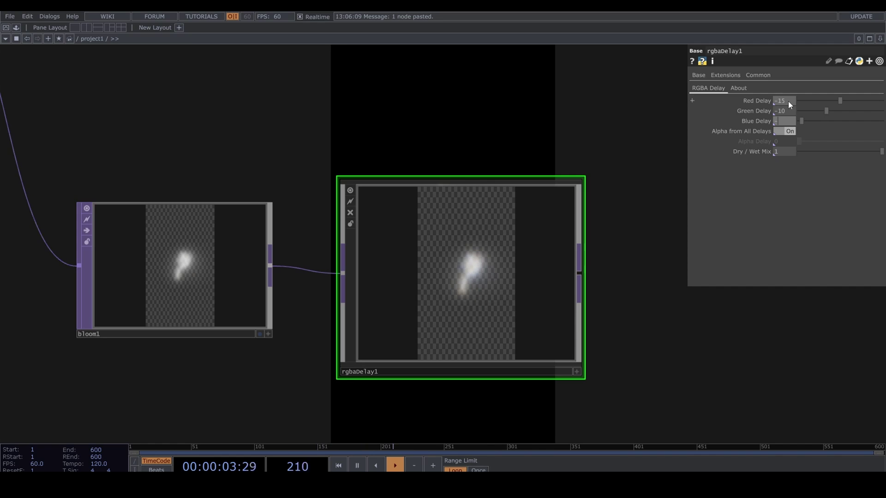
left_click(486, 284)
key("i")
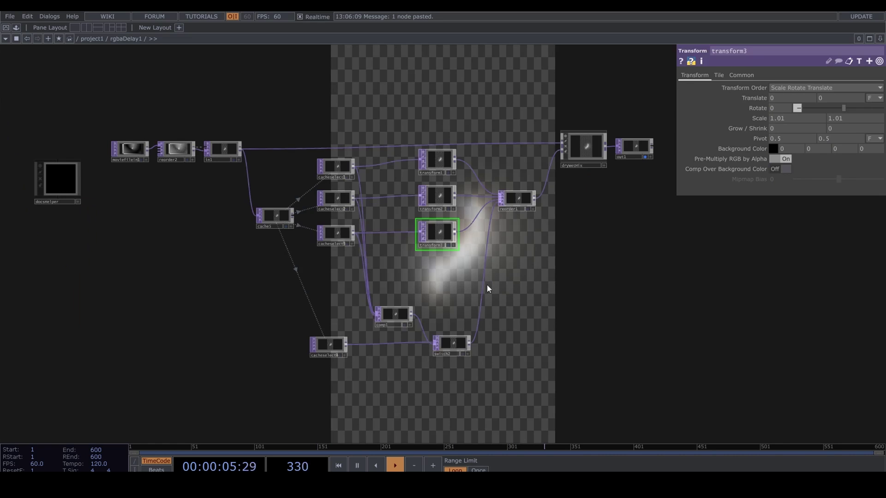
Set the scale of transform1 inside rgbaDelay1 to 1.3 on both axes.
scroll(451, 244, "up", 3)
left_click(438, 126)
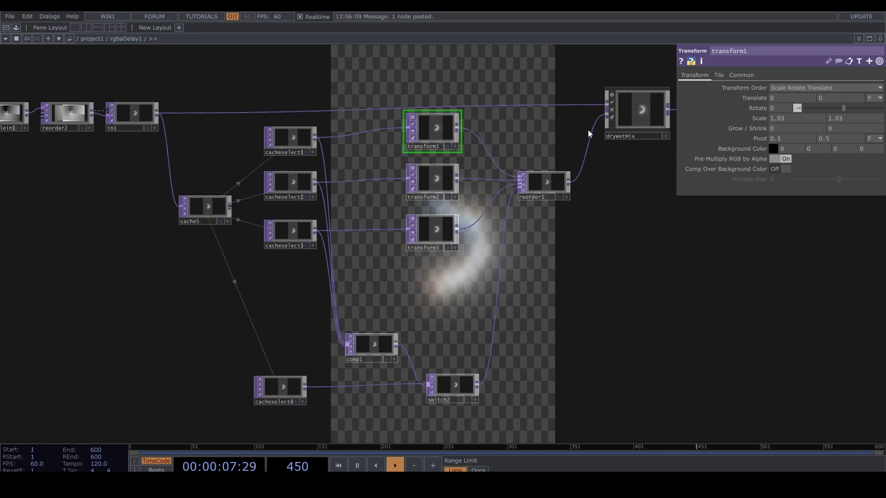
middle_click_drag(755, 119, 785, 109)
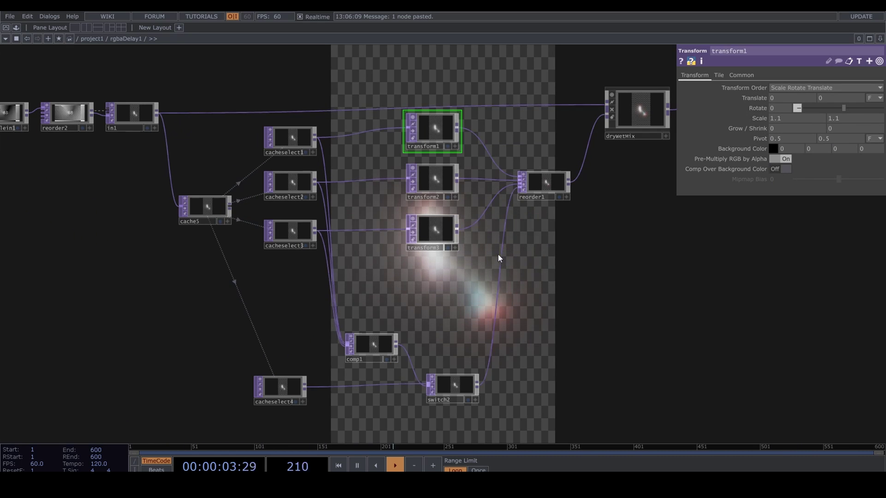
left_click_drag(497, 254, 484, 244)
middle_click_drag(759, 118, 760, 99)
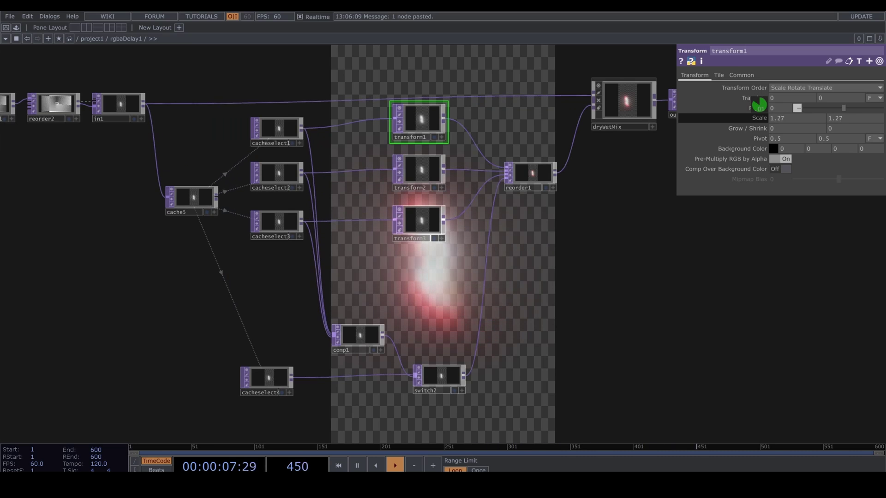
middle_click_drag(759, 105, 759, 106)
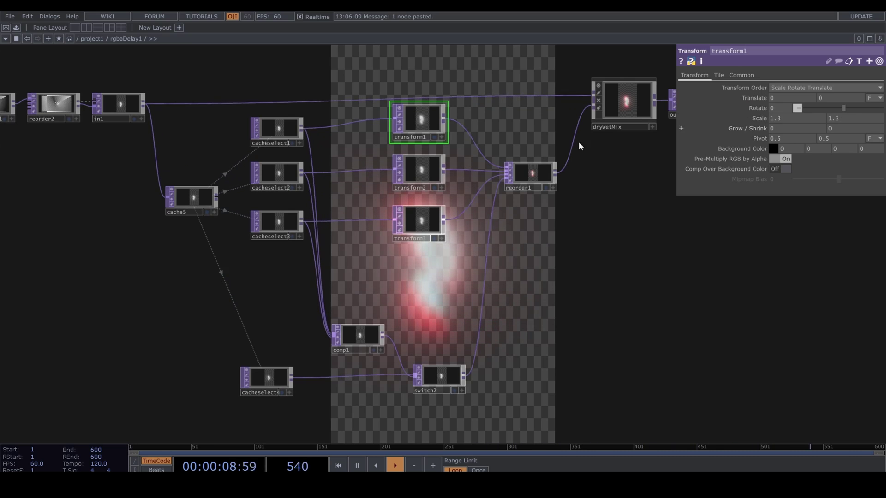
Increase transform2's uniform scale and set transform3's scale to 1.1 on both axes.
left_click(416, 161)
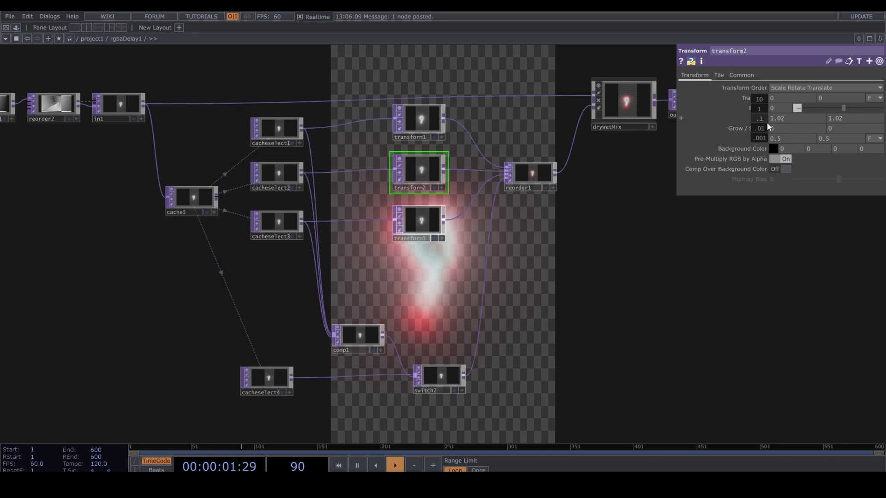
mouse_move(767, 123)
middle_mouse_down()
mouse_move(760, 104)
mouse_move(766, 132)
mouse_move(759, 104)
mouse_move(783, 127)
middle_mouse_up()
left_click(425, 228)
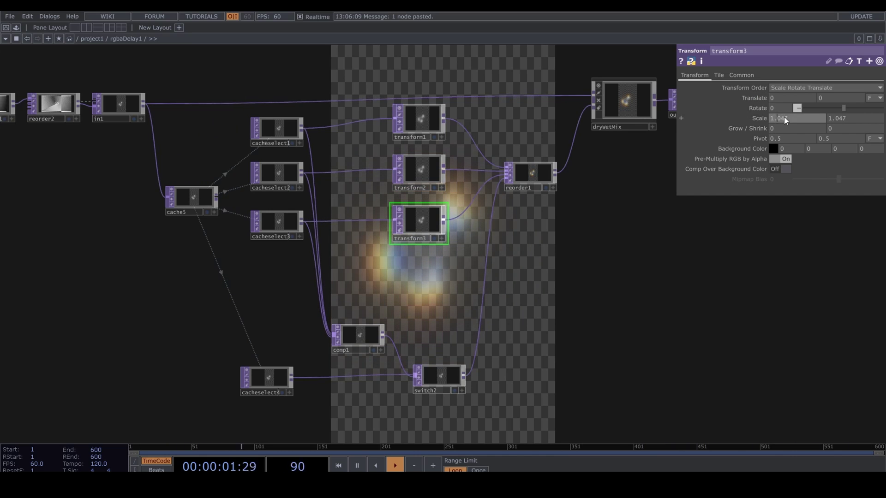
type("1.1")
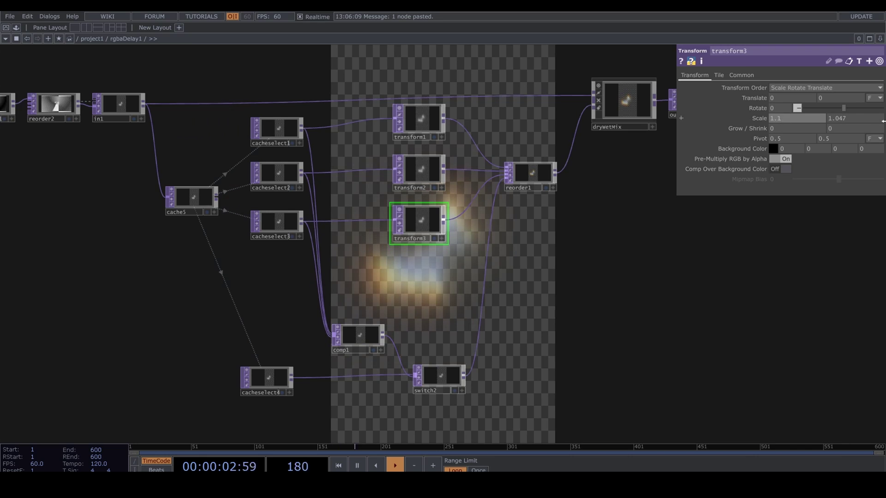
left_click(840, 118)
type("1.1")
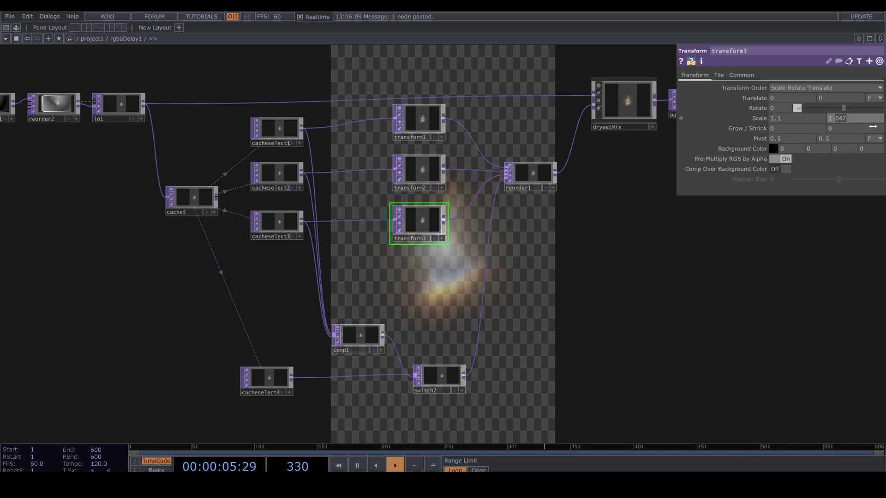
key("Return")
Return to project1, insert an Add TOP on the wire between add2 and transform1, and connect rgbaDelay1 as its second input.
scroll(457, 313, "down", 10)
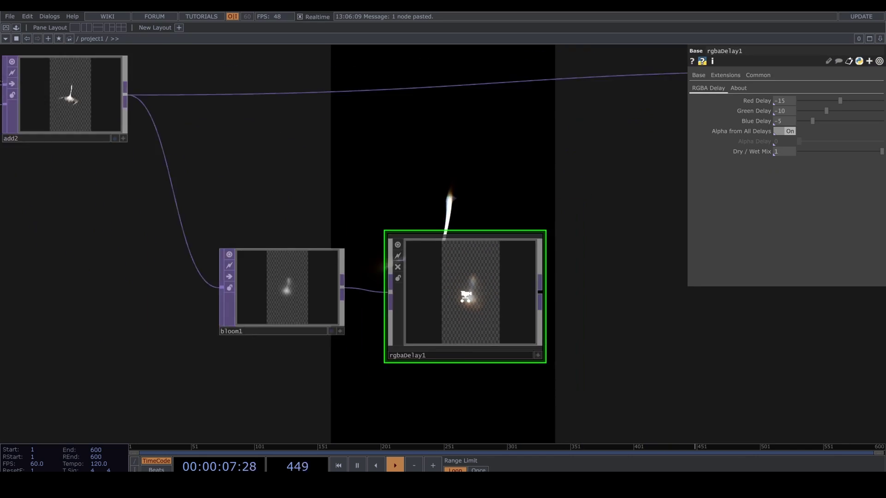
scroll(559, 296, "up", 3)
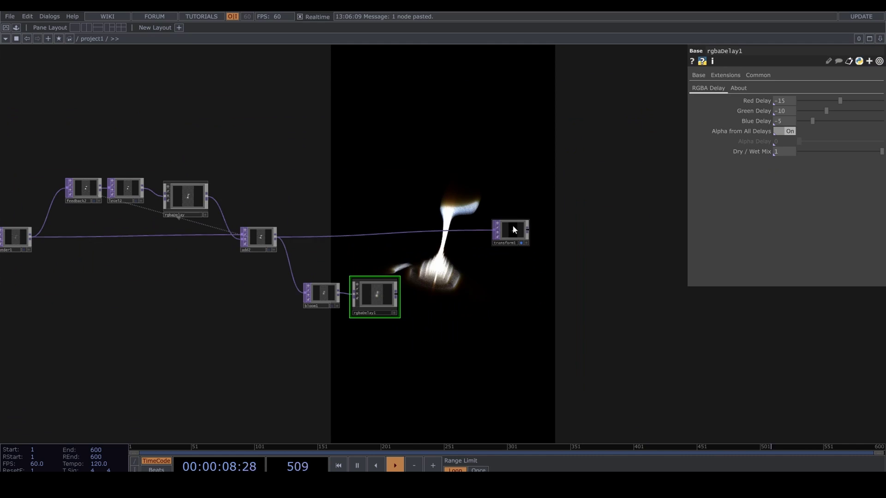
right_click(446, 234)
left_click(458, 223)
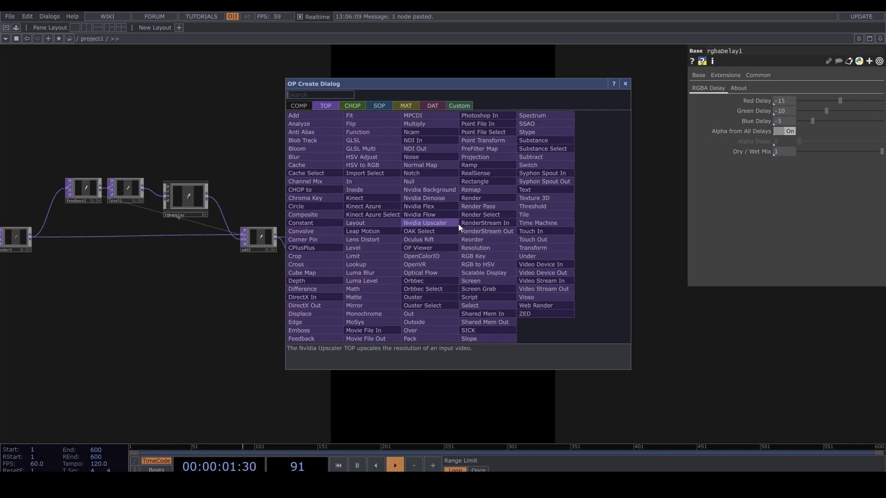
type("ad")
left_click(319, 116)
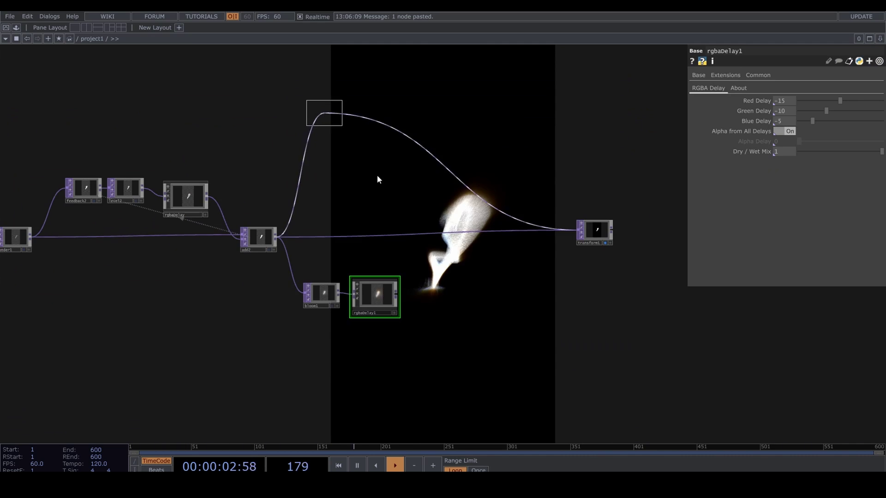
left_click(462, 245)
left_click_drag(396, 293, 442, 246)
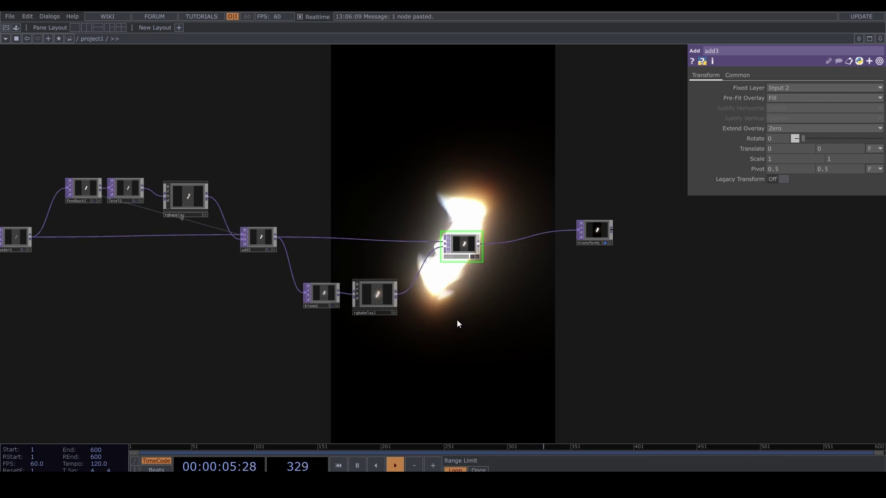
Lower the Alpha of the constant1 material and bring up the Post settings of level2 in the feedback loop.
left_click_drag(442, 357, 474, 277)
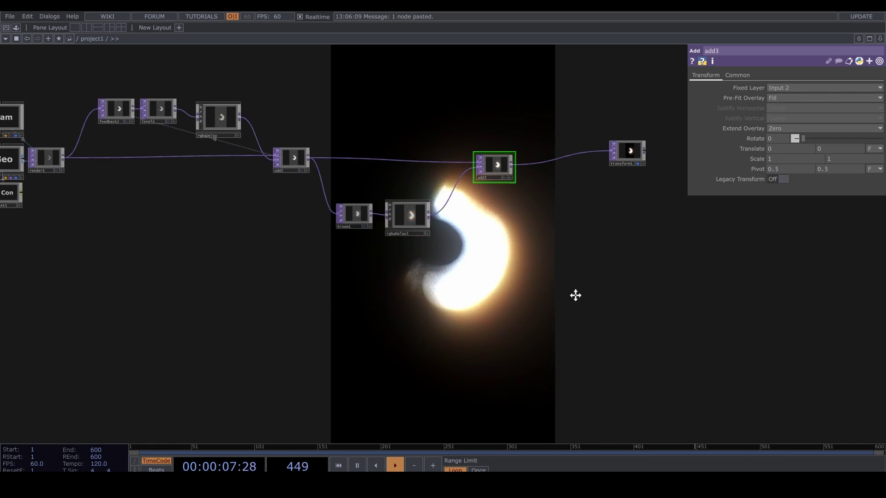
left_click_drag(416, 310, 550, 285)
scroll(541, 281, "down", 3)
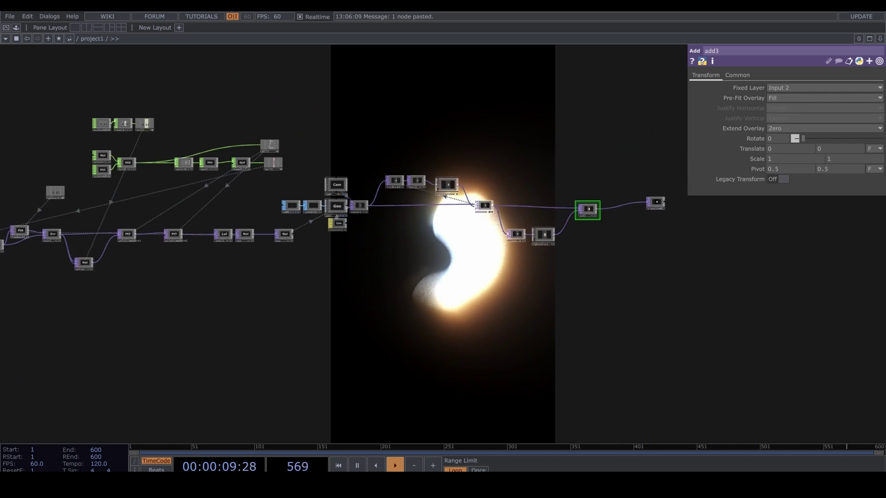
left_click_drag(313, 233, 281, 174)
left_click(305, 156)
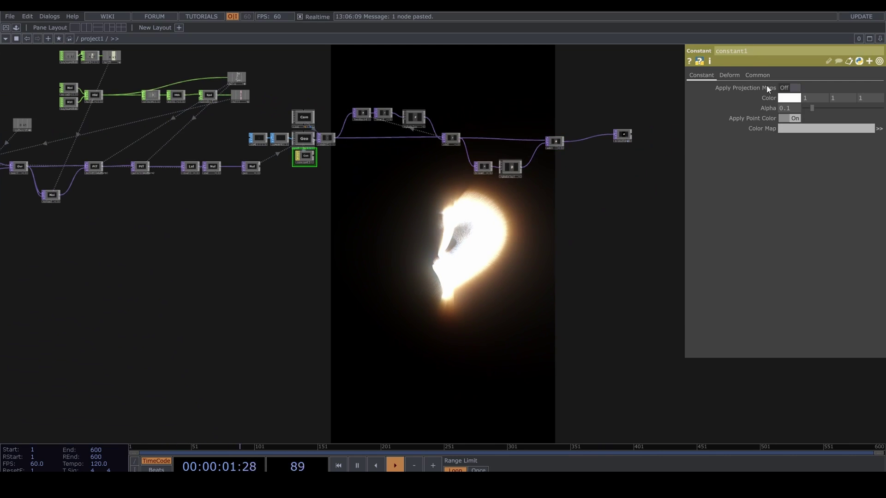
middle_click_drag(769, 109, 746, 96)
left_click(383, 113)
left_click_drag(429, 258, 422, 252)
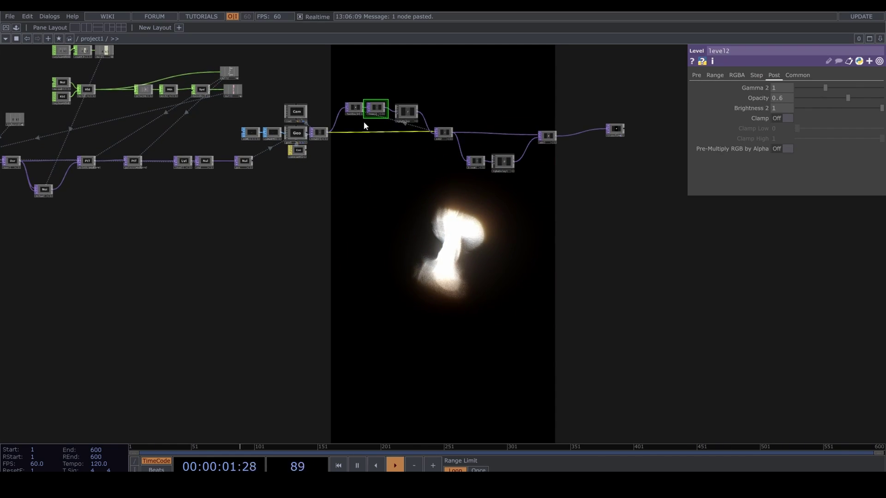
Reduce cam1's Z translation to bring the camera closer to the point cloud.
scroll(317, 123, "up", 5)
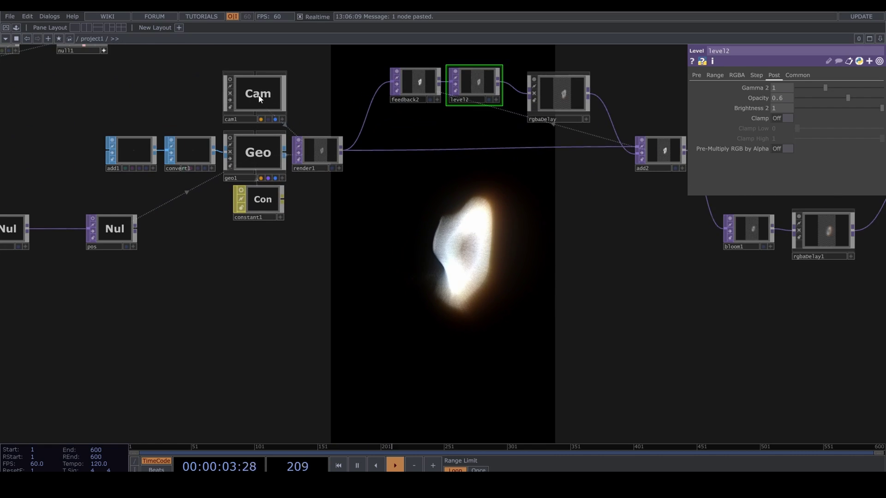
left_click(255, 95)
middle_click_drag(863, 109, 847, 98)
middle_click_drag(578, 252, 590, 208)
Change cam1's Viewing Angle Method to Focal Length and Aperture.
left_click(745, 75)
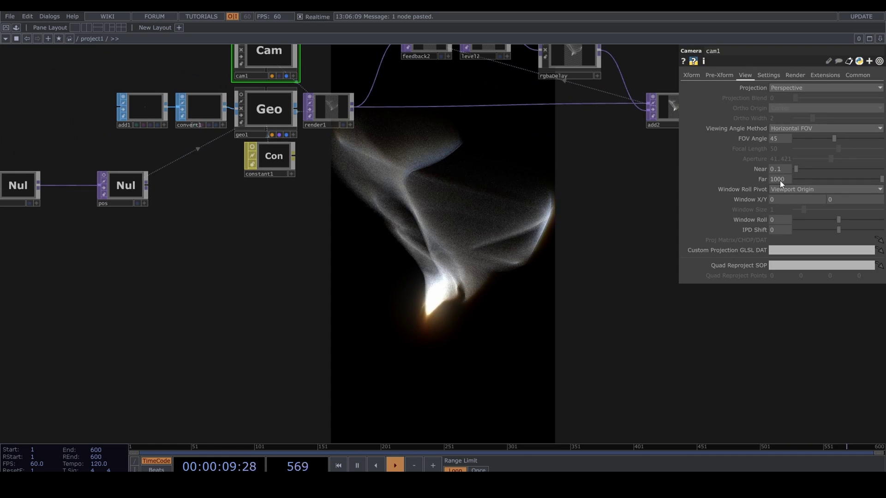
left_click(790, 129)
left_click(791, 147)
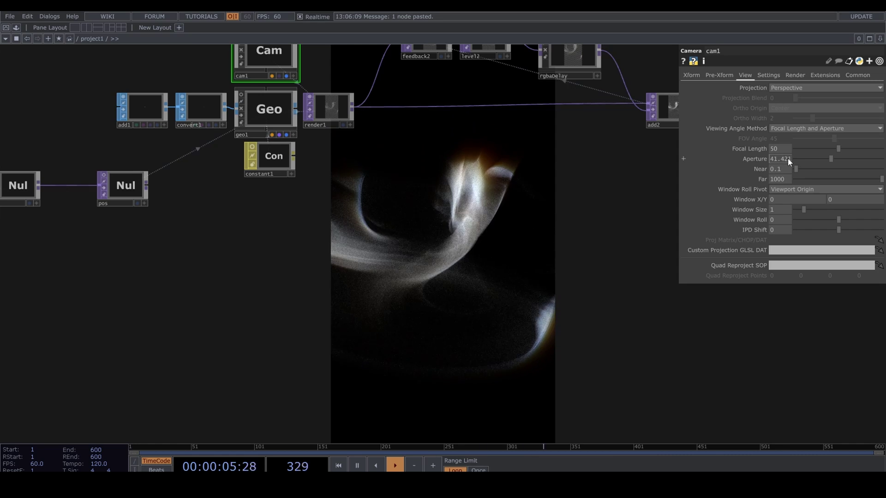
Set cam1's Aperture to 85 and raise its Focal Length to 87.
left_click(788, 159)
type("85")
key("Return")
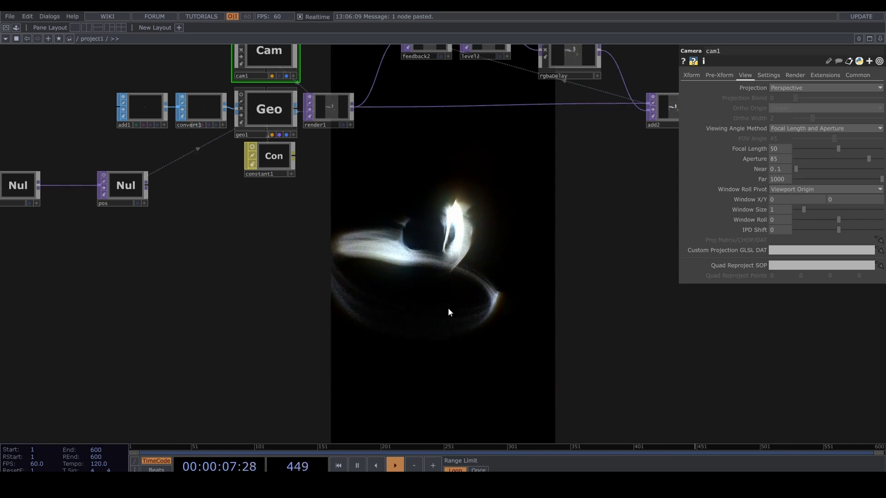
middle_click_drag(779, 148, 865, 138)
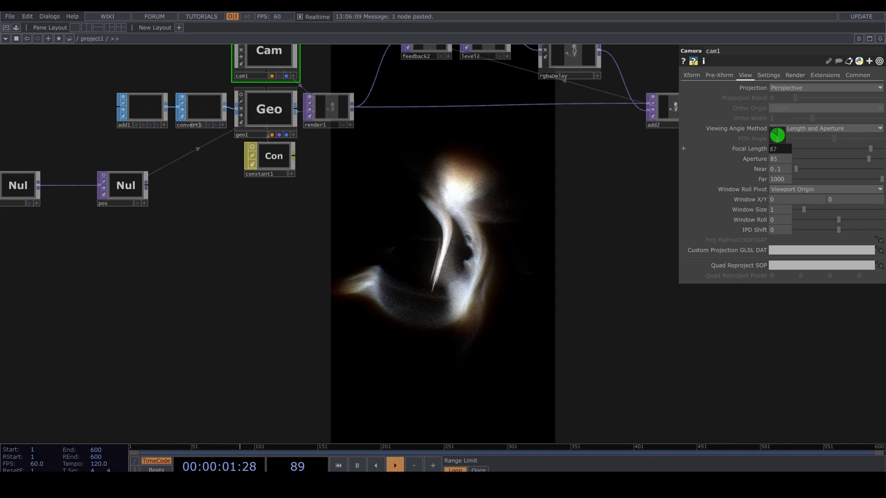
left_click_drag(367, 211, 336, 136)
scroll(292, 182, "down", 5)
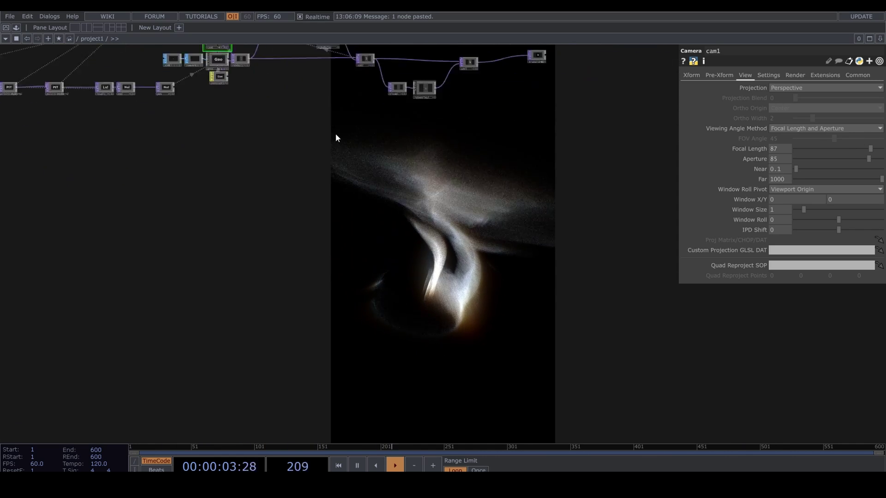